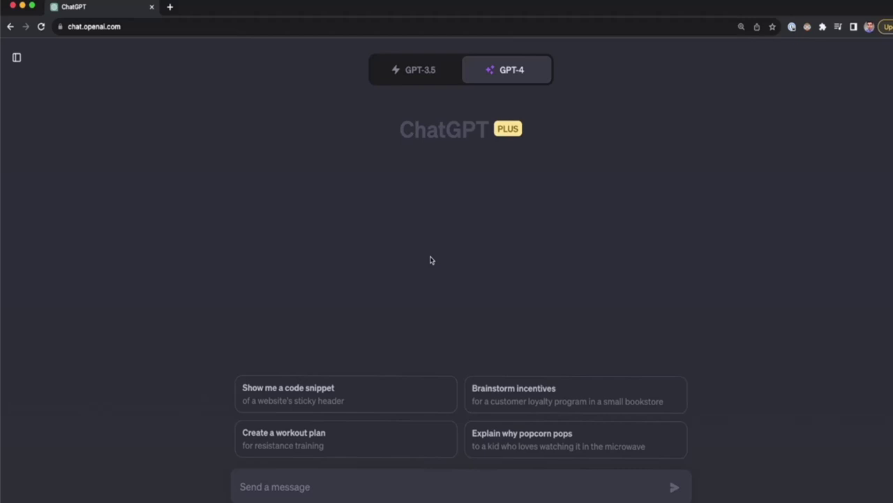
Send the prompt "Write a 500-word article on how to learn a programming language" to GPT-4.
left_click(415, 484)
type("Write a 500-word article on how to learn a programming language")
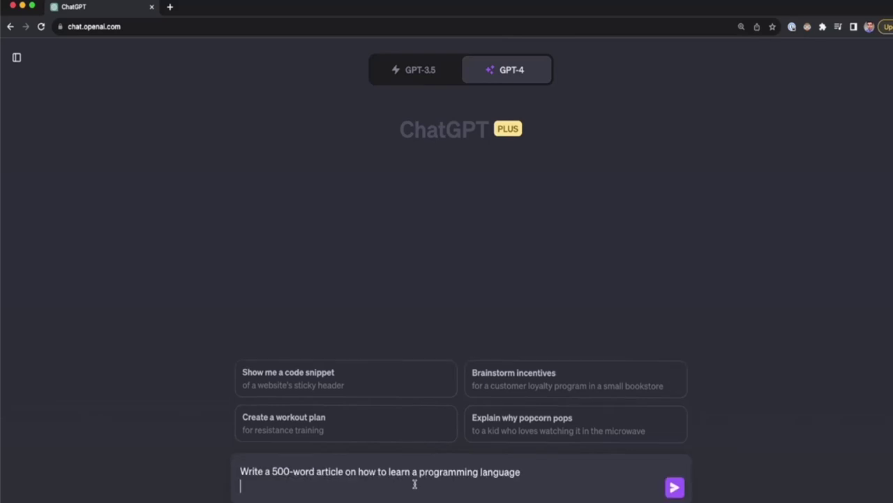
key("BackSpace")
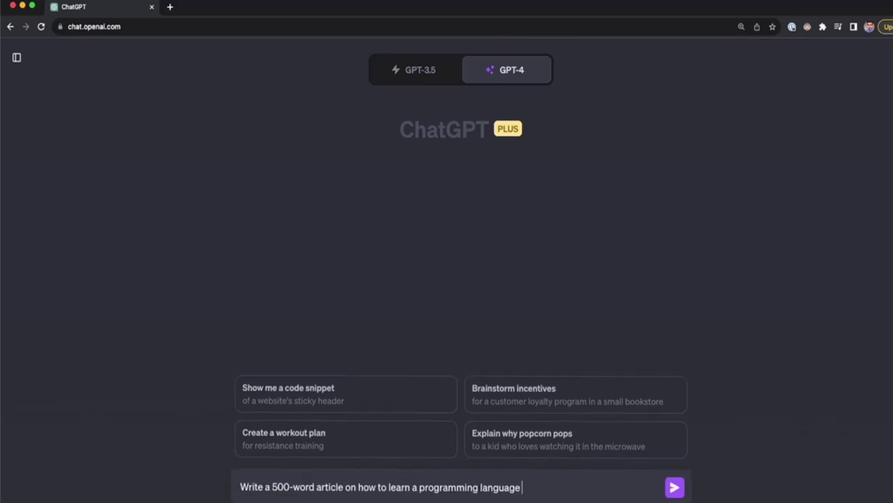
key("super+a")
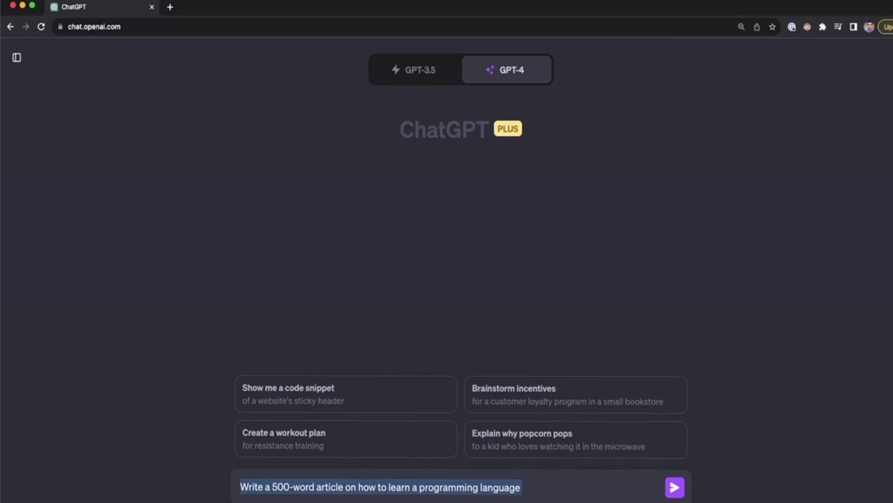
key("Right")
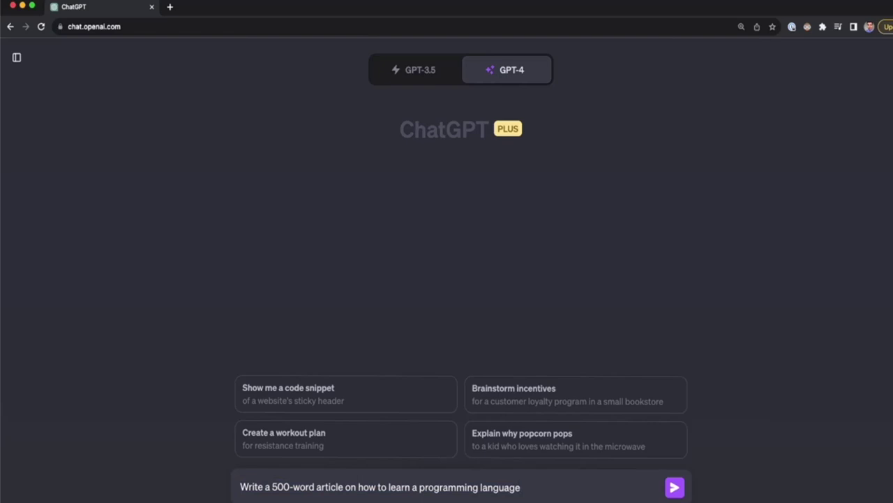
key("Return")
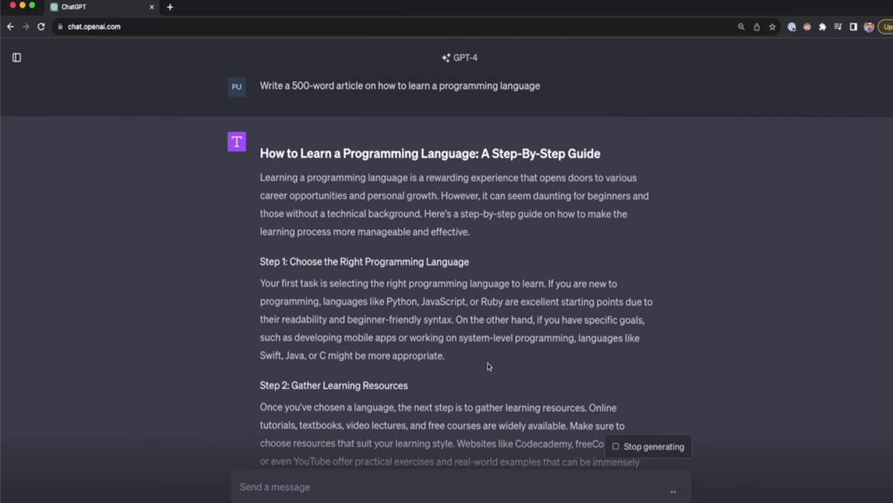
Send the prompt "Act as a blogger. Write a 500-word article on how to learn a programming language considering that readers have no knowledge of coding.".
left_click_drag(552, 103, 263, 103)
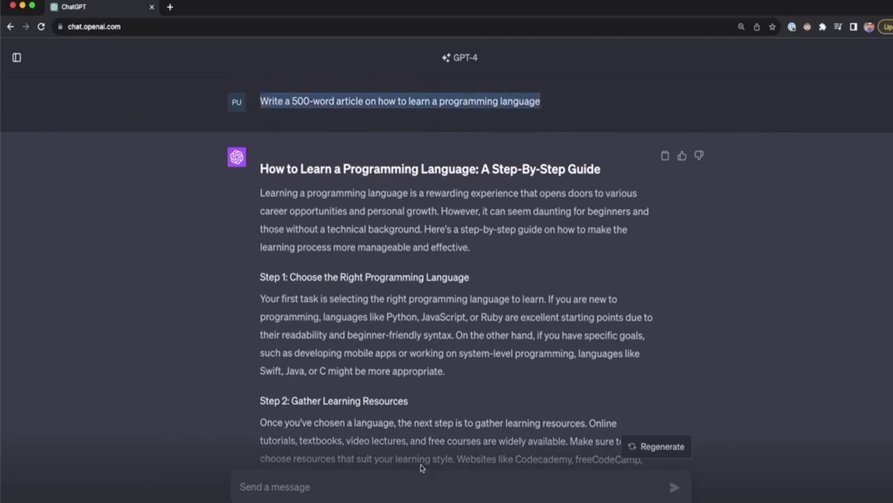
left_click(400, 487)
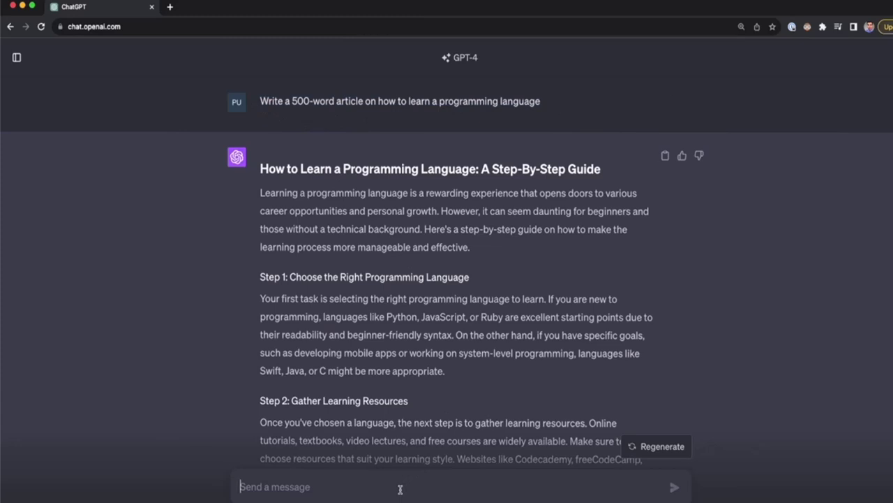
type("Act as a blogger. Write a 500-word article on how to learn a programming language considering that readers have no knowledge of coding.")
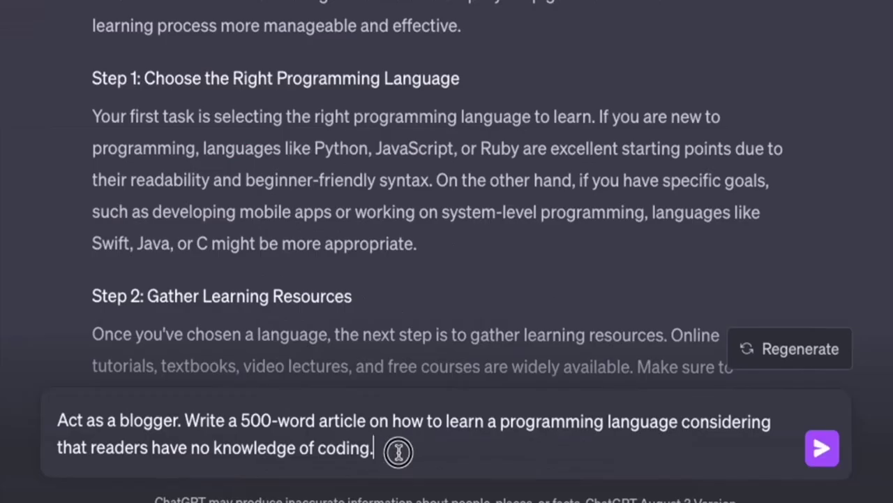
left_click_drag(433, 487, 411, 487)
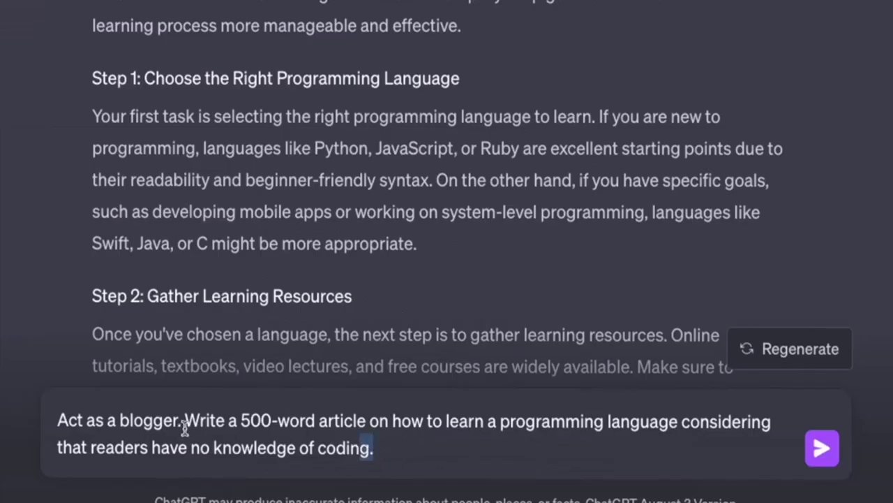
left_click_drag(185, 427, 62, 427)
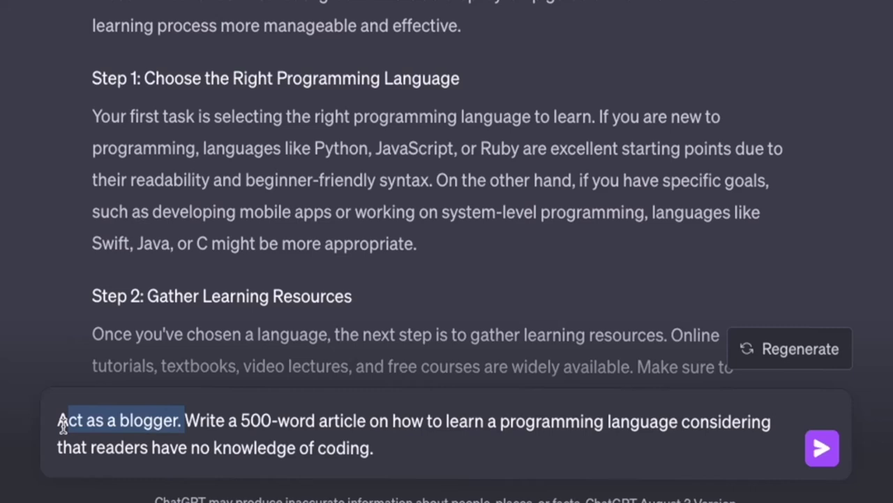
left_click(340, 420)
left_click_drag(185, 424, 677, 423)
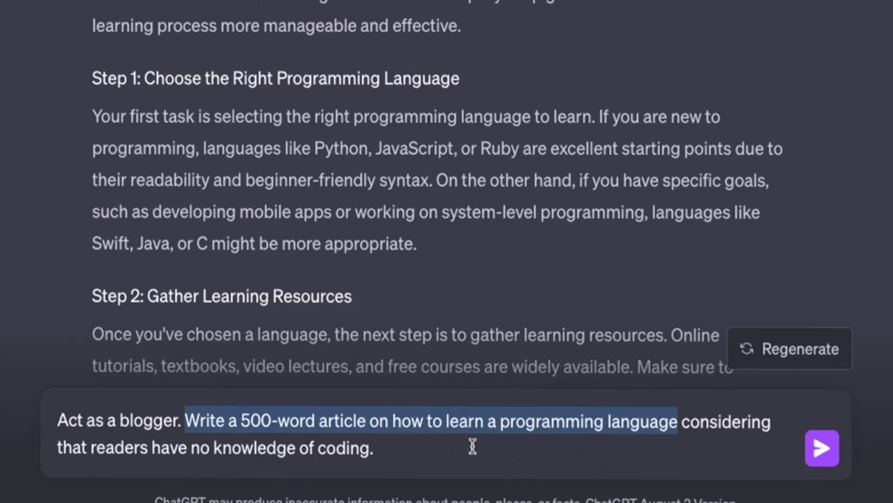
left_click(405, 453)
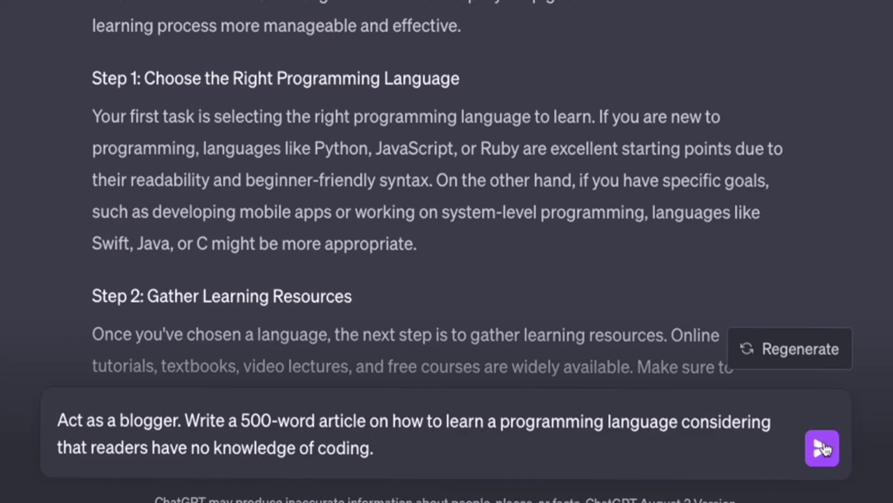
left_click(822, 447)
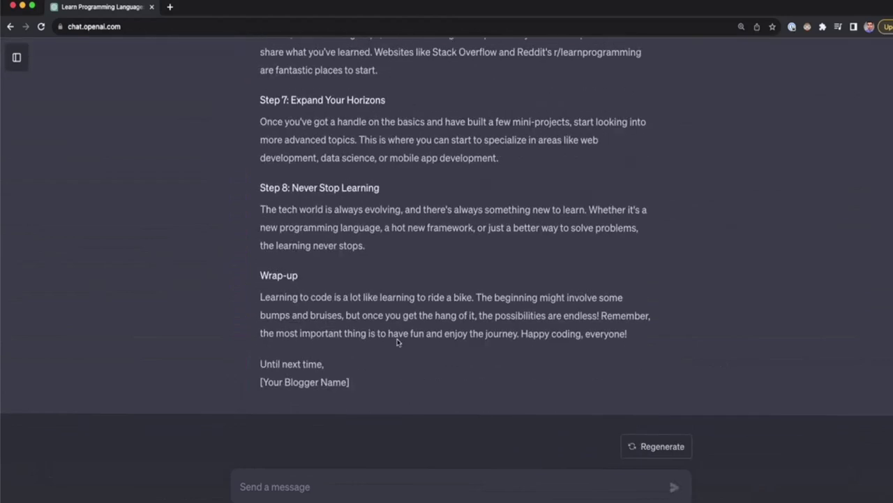
Review the blogger-style article from its title and introduction through to the wrap-up.
scroll(397, 340, "up", 10)
scroll(397, 340, "up", 5)
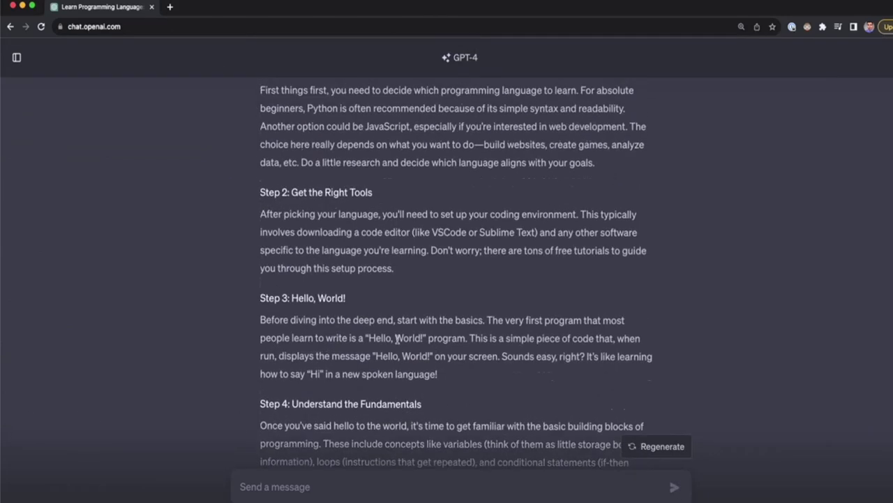
scroll(397, 340, "up", 1)
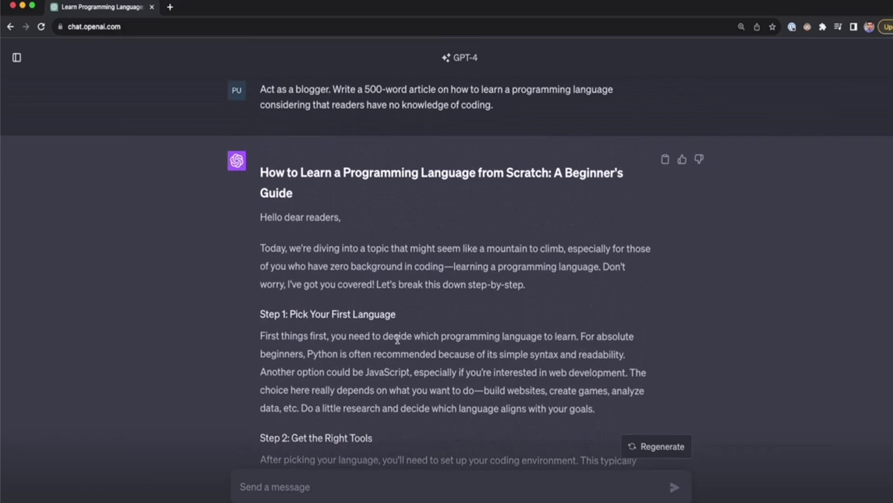
scroll(397, 339, "up", 1)
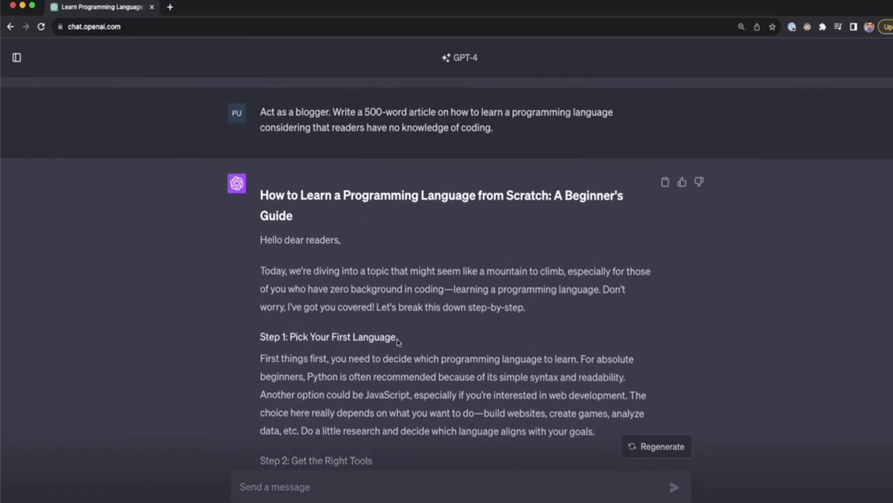
scroll(412, 331, "down", 10)
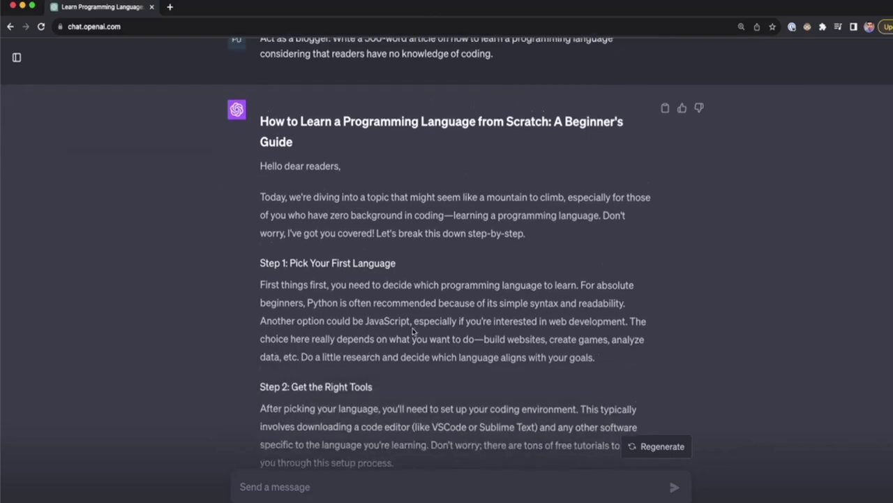
scroll(412, 331, "down", 8)
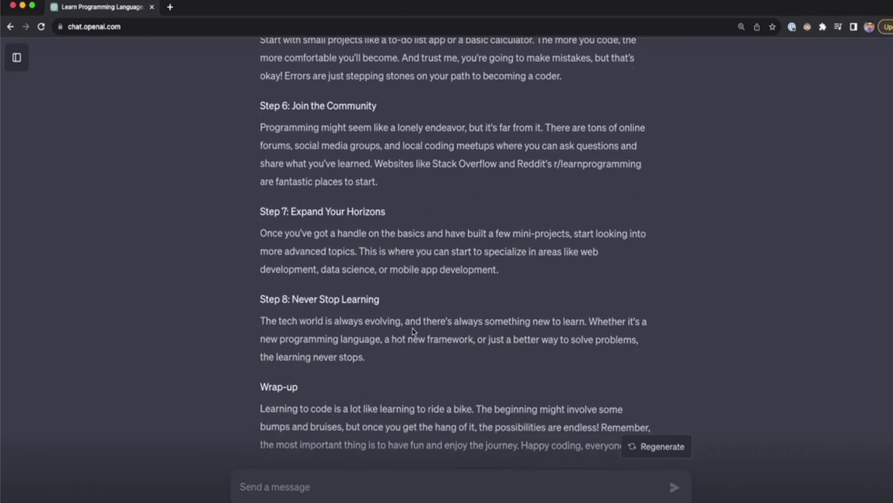
Send the prompt "Correct this sentence:" followed on a separate line by "I'm study everyday".
left_click(342, 486)
type("Correct this sentence:  I'm study everyday")
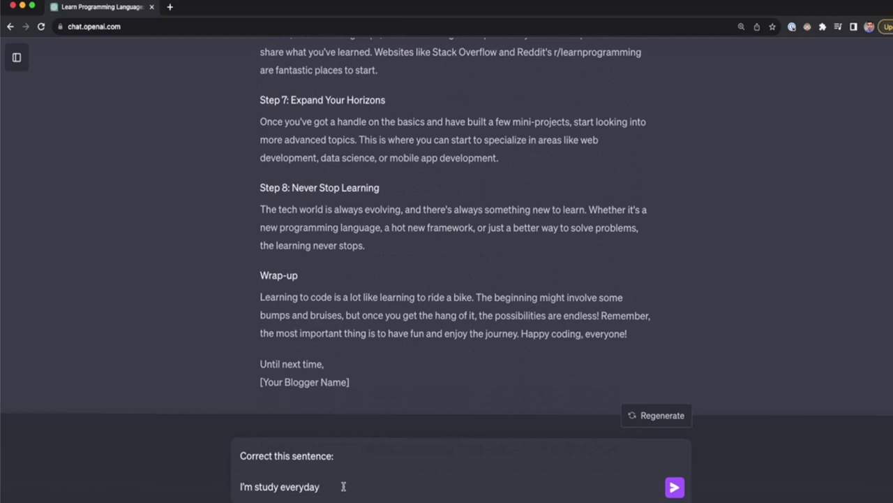
left_click_drag(329, 485, 239, 458)
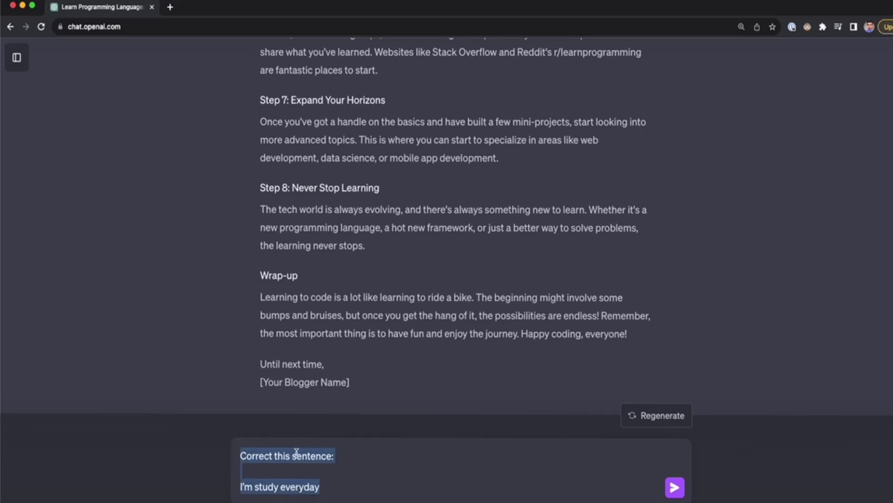
left_click(330, 489)
key("alt+shift+Left")
key("alt+shift+Left")
key("alt+shift+Left")
left_click(331, 488)
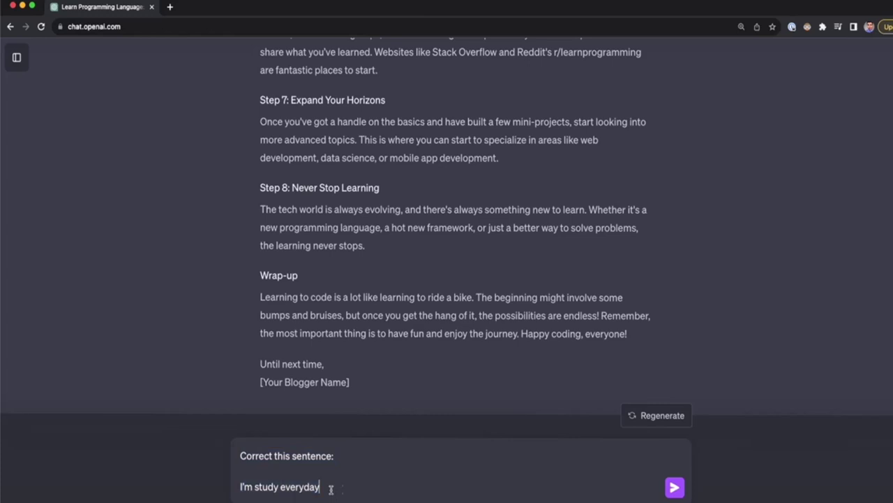
left_click(671, 491)
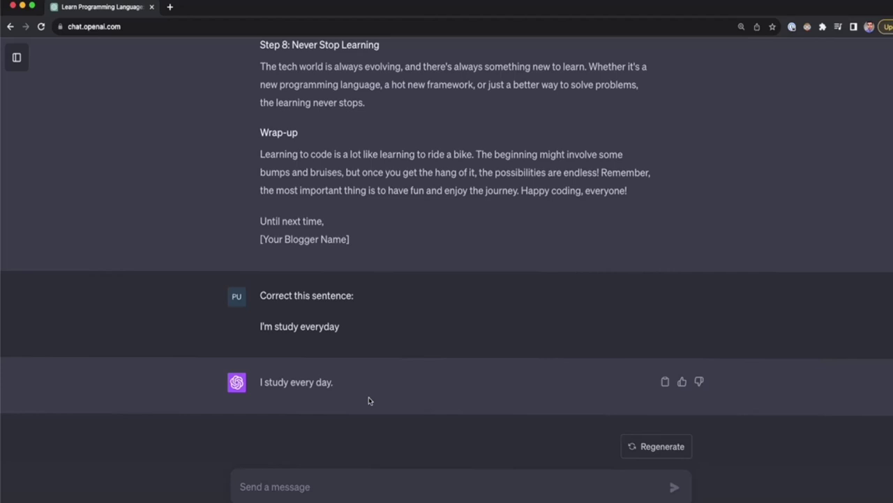
Send a prompt to act as a language tutor who corrects English sentences to be grammatical and neutral in formality, with explanations and examples.
left_click(328, 491)
type("Act as a language tutor. I'll provide you sentences in English and you'll correct them so it's gramatically correct and the formality is neutral. You also need to provide an explanation to the correction provided and give examples.")
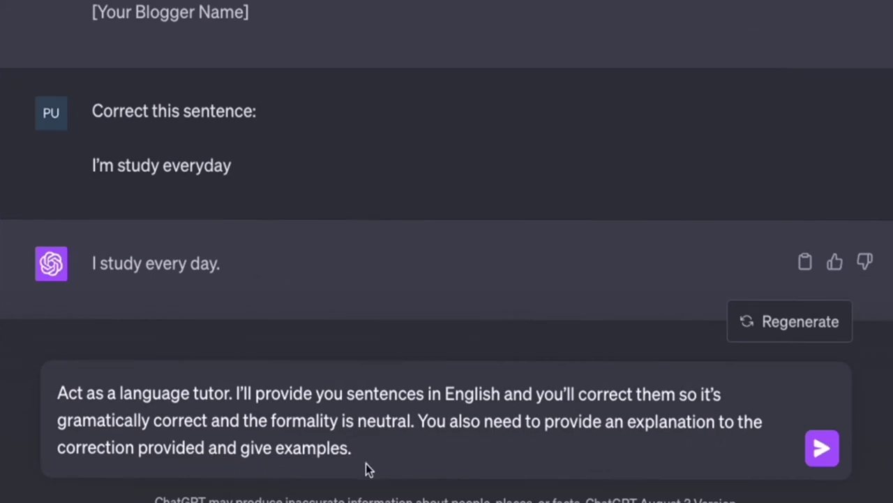
left_click_drag(364, 452, 38, 388)
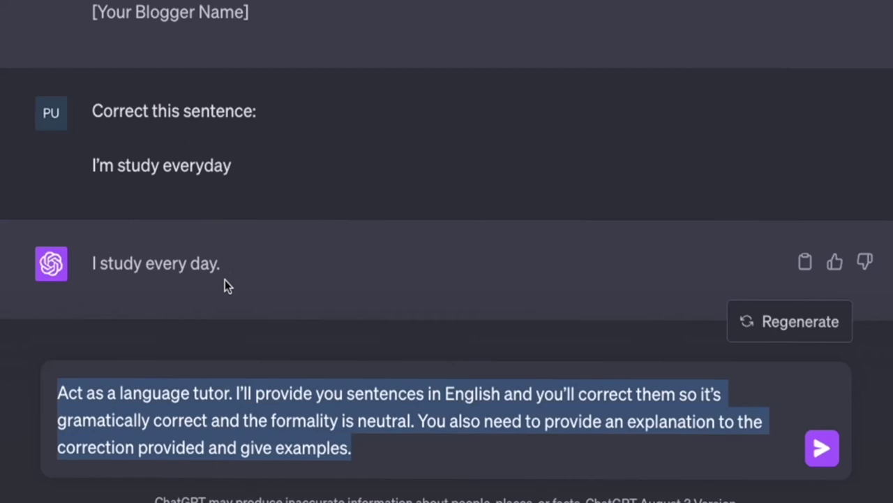
left_click(252, 394)
left_click_drag(237, 394, 48, 405)
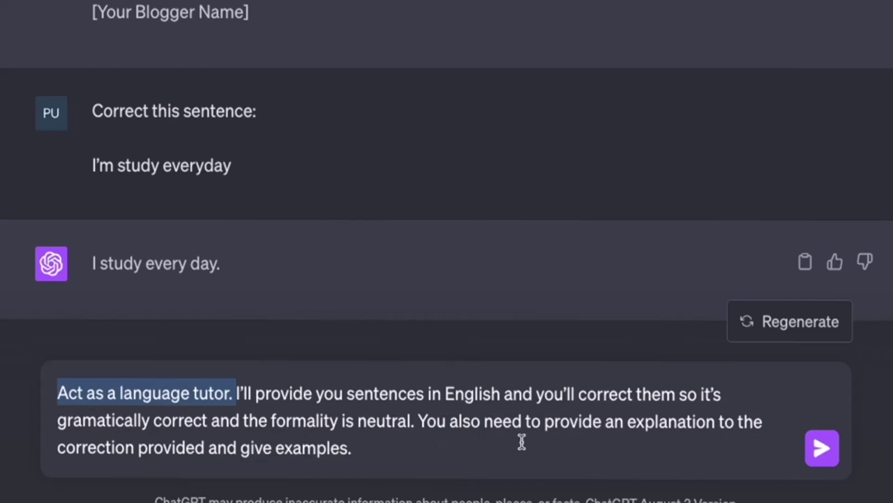
left_click(571, 421)
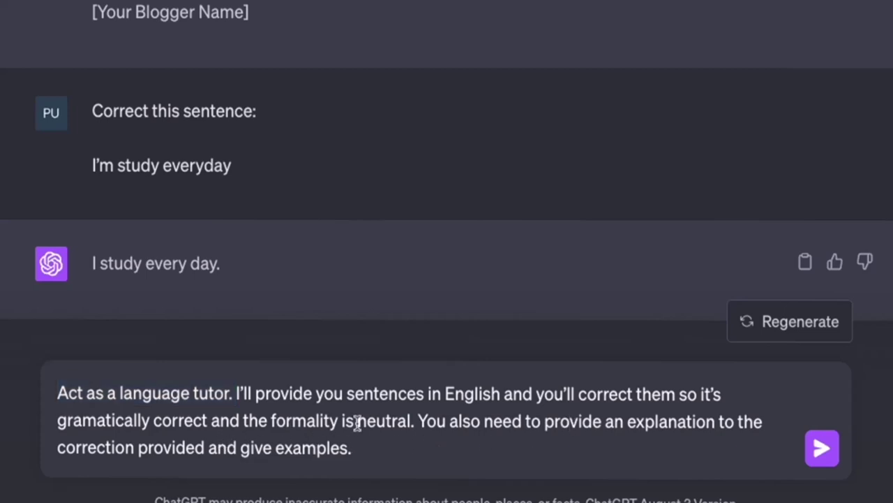
left_click_drag(415, 421, 269, 422)
left_click_drag(418, 424, 475, 446)
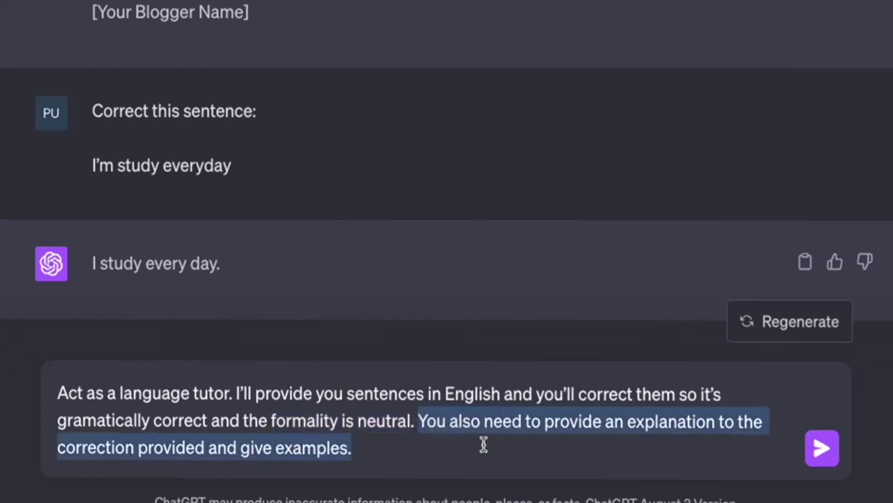
left_click(377, 456)
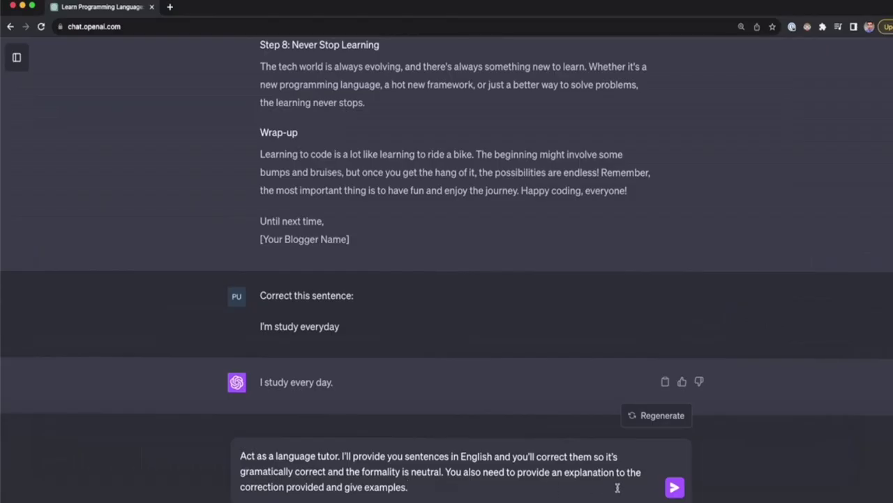
left_click(823, 448)
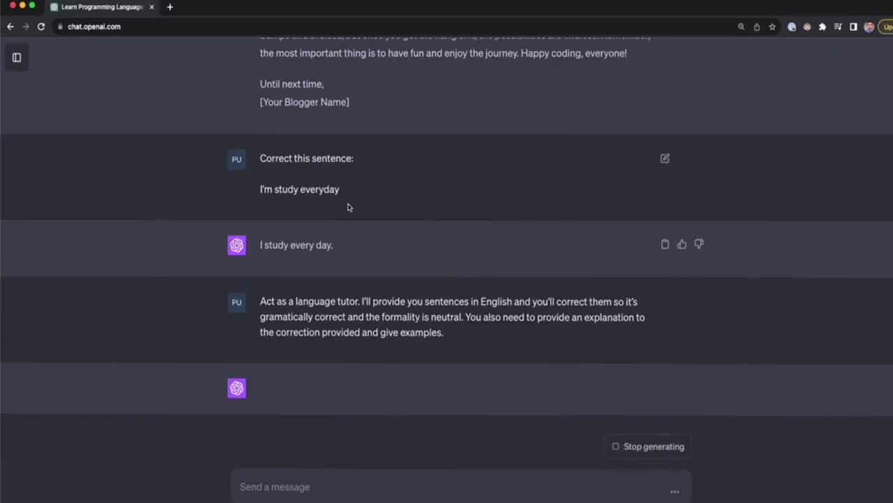
Copy the sentence "I'm study everyday" from the earlier prompt and send it to the language tutor for correction.
left_click_drag(344, 189, 260, 193)
key("ctrl+c")
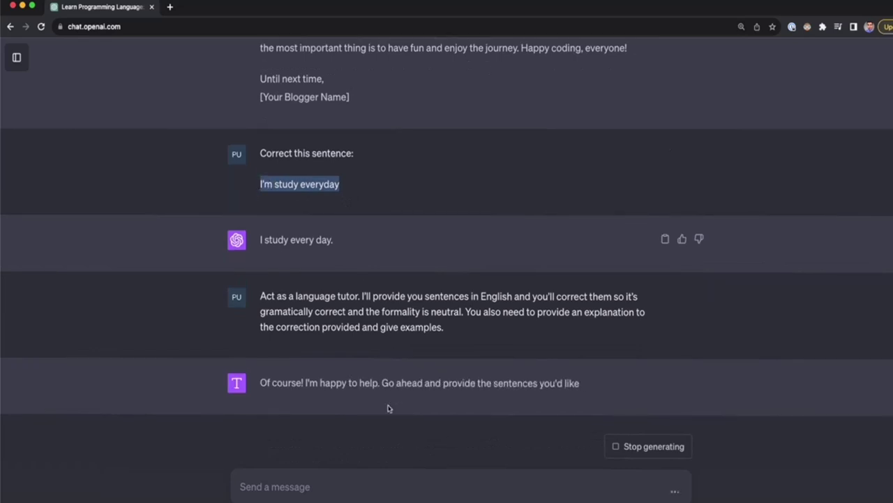
left_click(319, 491)
key("ctrl+v")
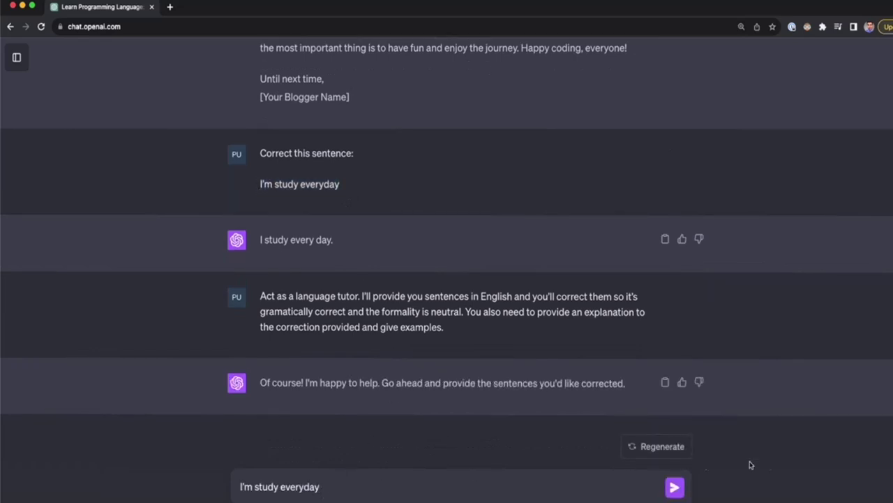
left_click(674, 491)
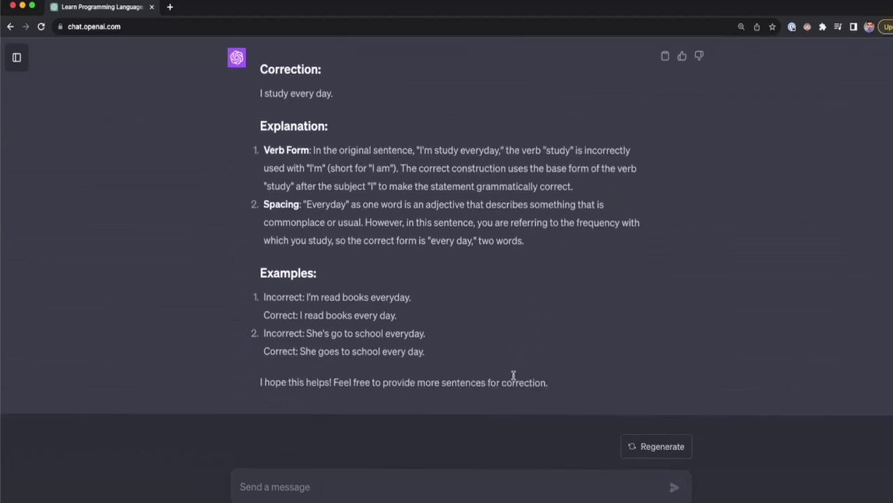
Compare the language tutor's correction and explanation with the earlier reply to the plain correction prompt.
scroll(513, 377, "up", 3)
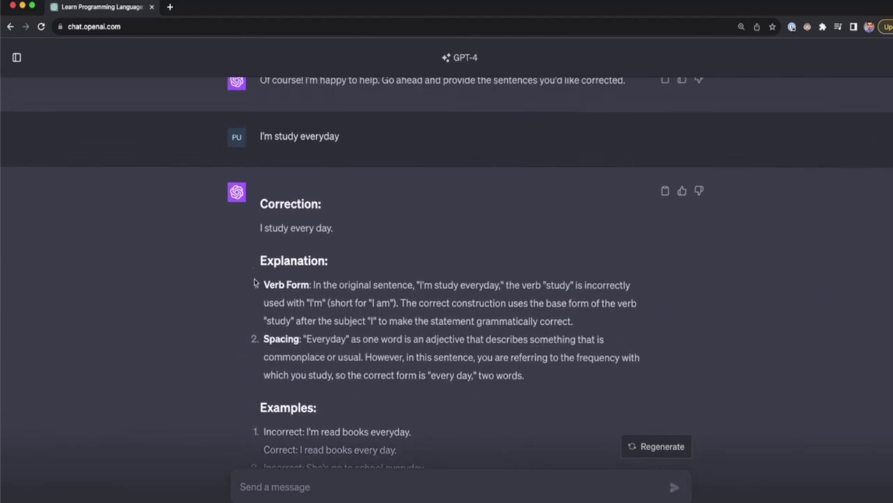
left_click_drag(339, 230, 261, 204)
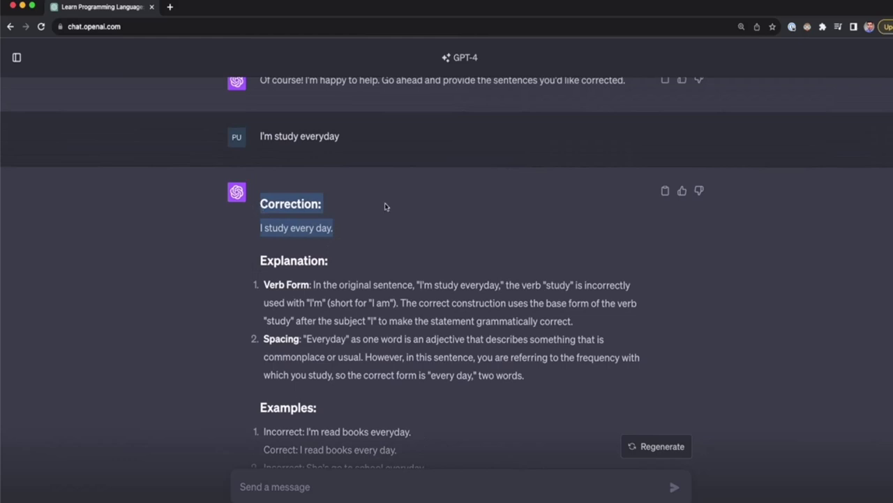
scroll(308, 203, "up", 5)
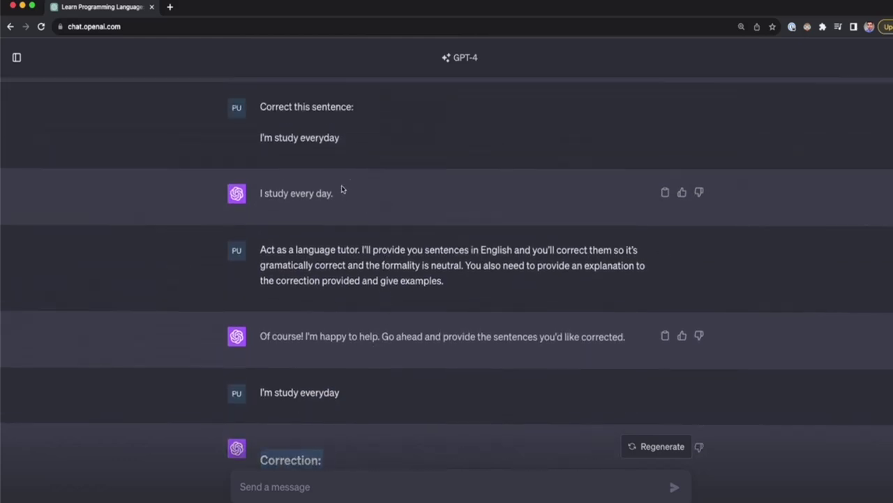
Review the plain correction prompt against the language tutor's verb form and spacing explanations and its examples.
left_click_drag(349, 136, 297, 108)
scroll(370, 189, "down", 8)
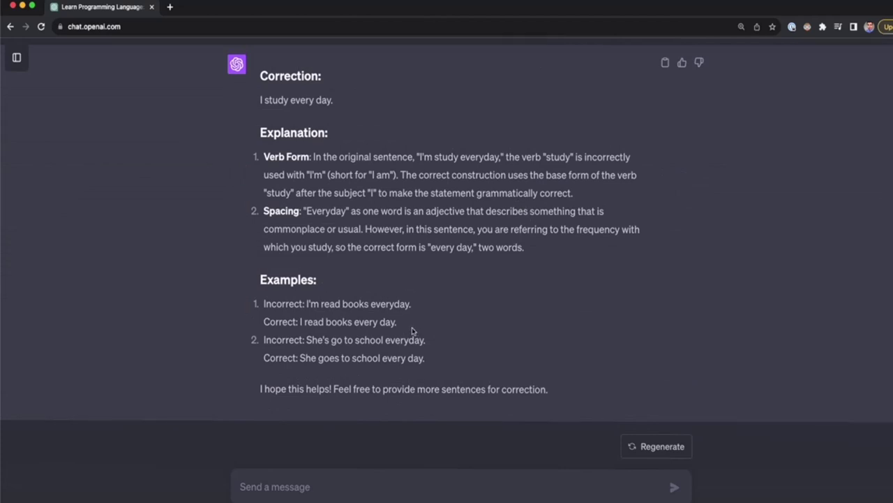
scroll(411, 329, "up", 5)
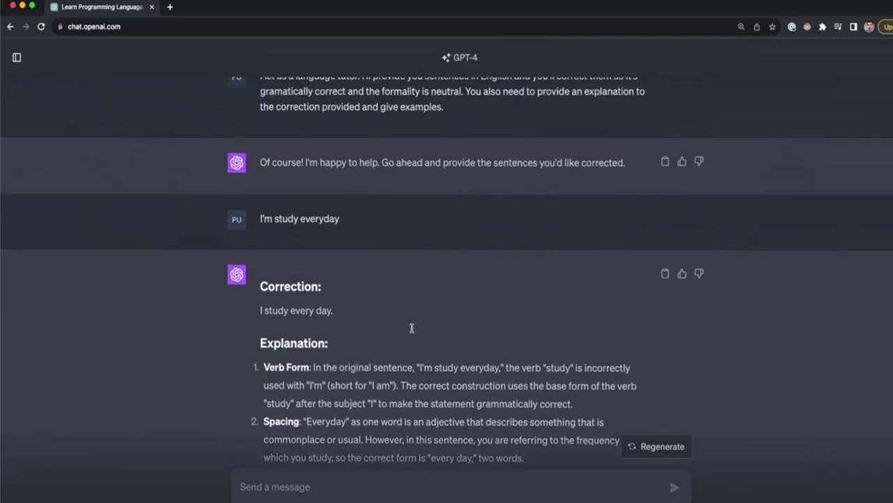
scroll(412, 328, "down", 1)
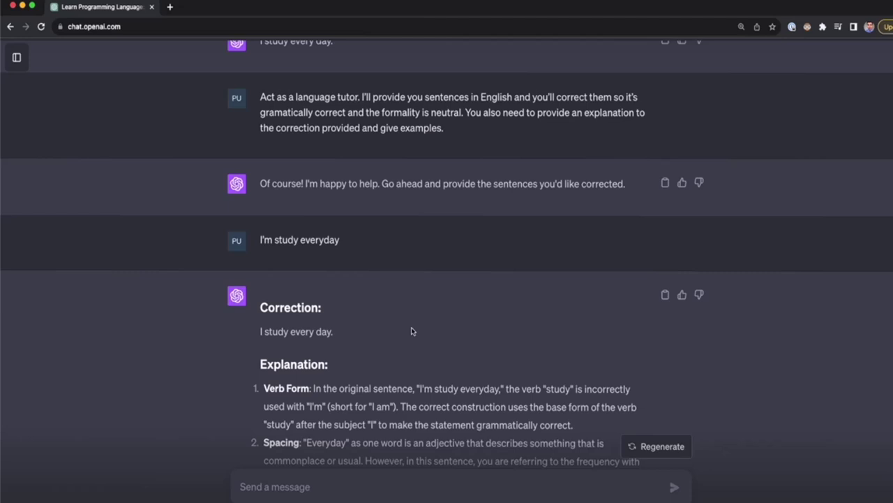
scroll(412, 331, "down", 4)
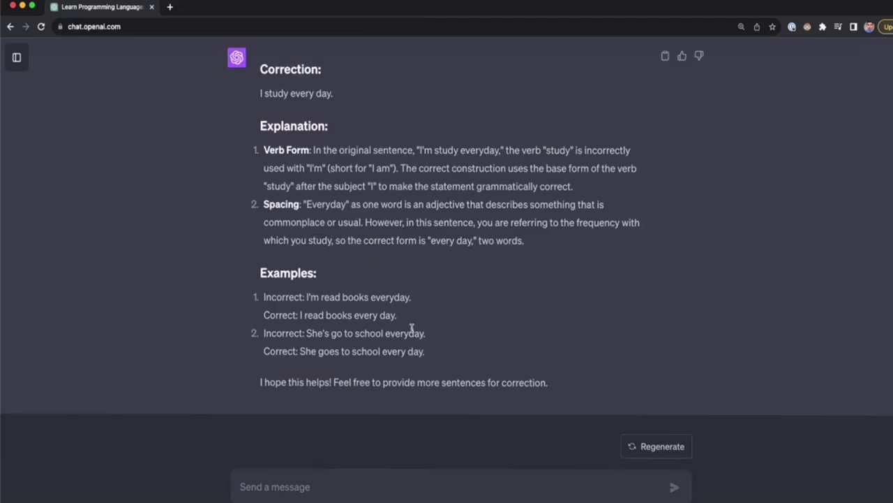
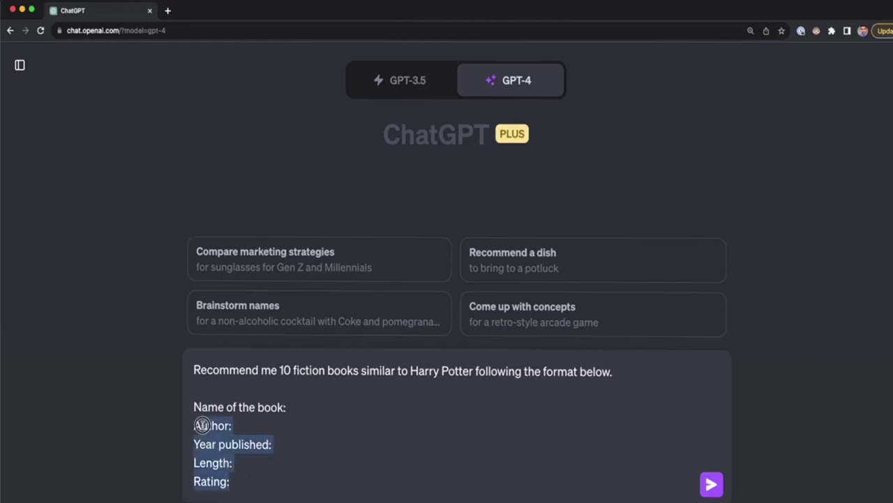
Remove the format template from the prompt for 10 fiction books similar to Harry Potter and send the plain request.
left_click(231, 406)
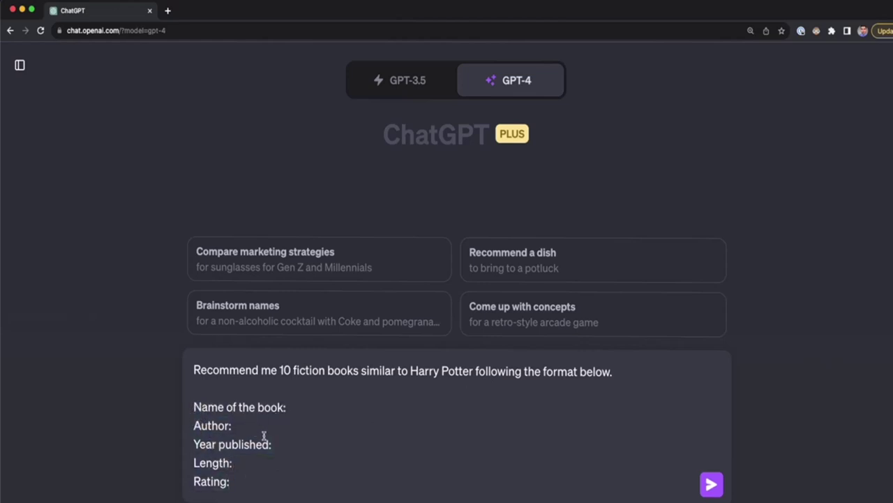
left_click_drag(273, 444, 194, 445)
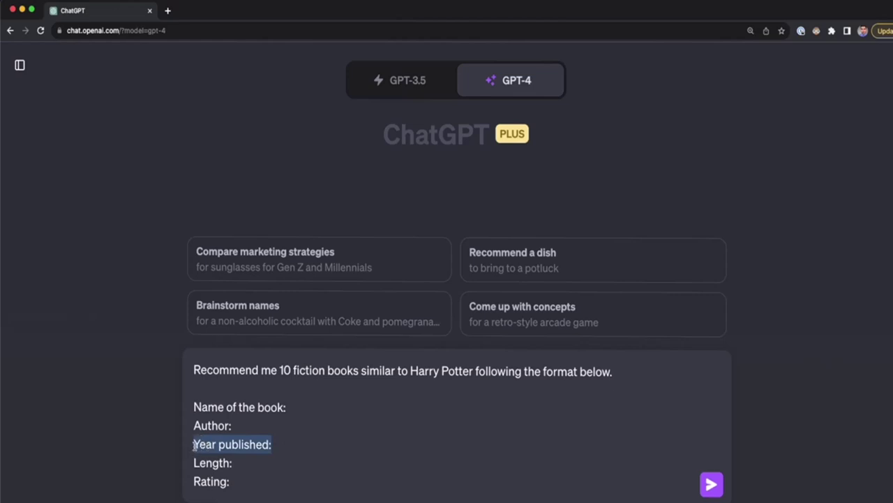
left_click_drag(233, 481, 190, 409)
key("BackSpace")
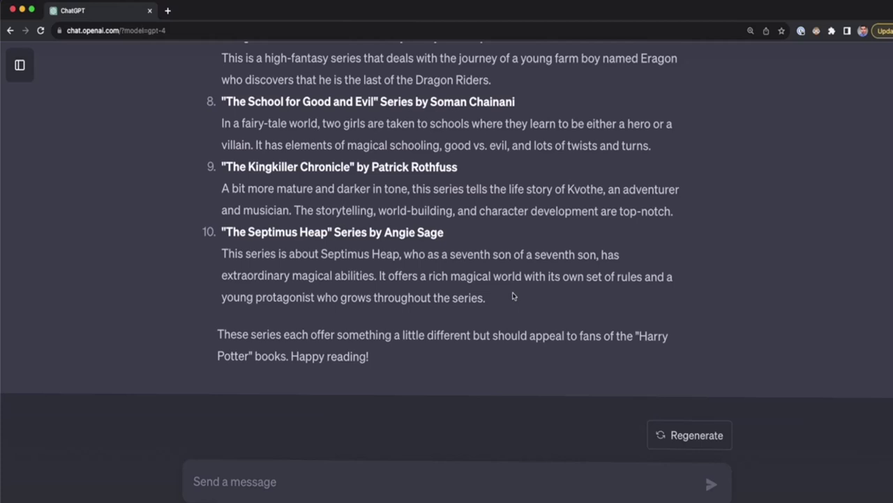
Examine the title, author and description given for the tenth book recommendation.
scroll(464, 281, "up", 1)
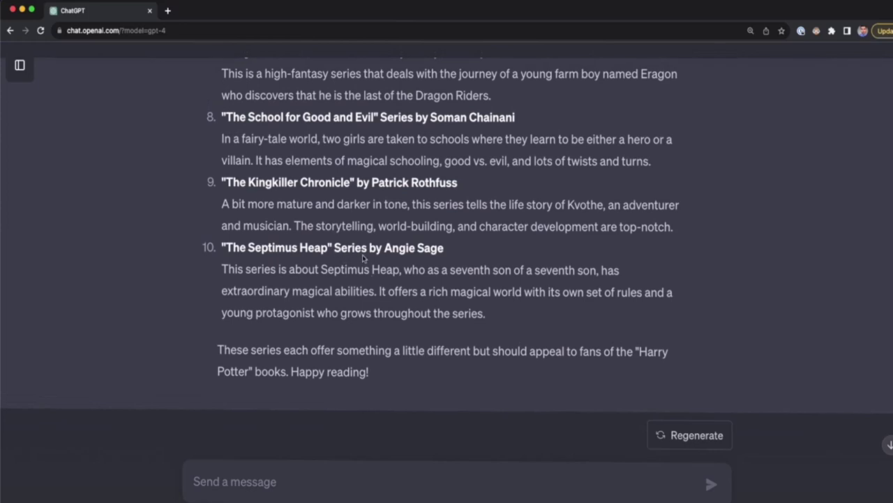
left_click_drag(332, 247, 225, 251)
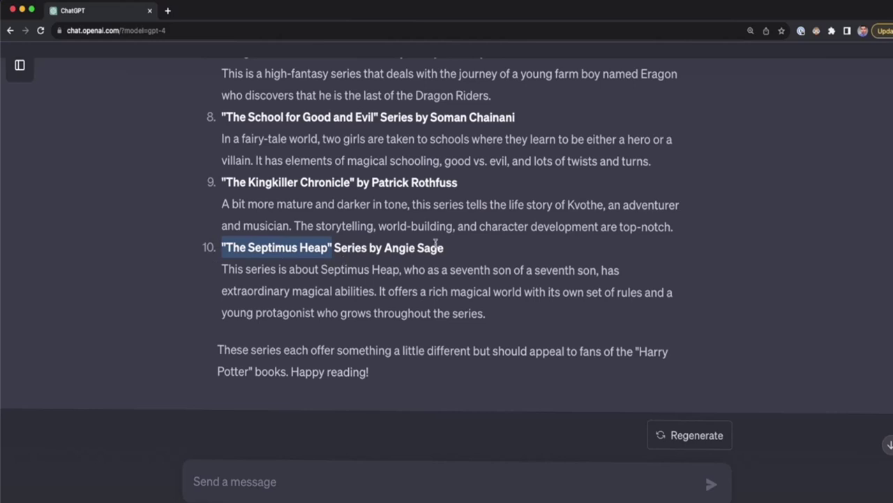
left_click_drag(435, 247, 384, 248)
left_click_drag(510, 312, 230, 292)
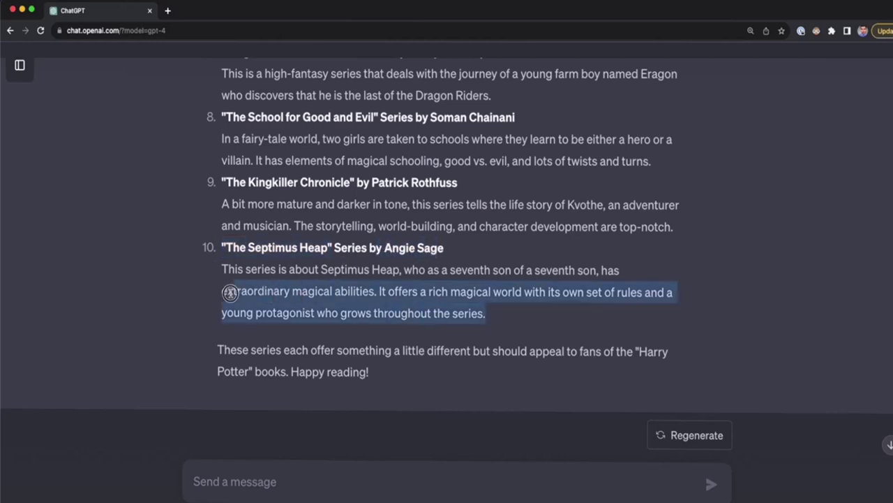
Send the request for 10 fiction books similar to Harry Potter with a template for book name, author, year published, length and rating.
left_click(247, 484)
type("Recommend me 10 fiction books similar to Harry Potter following the format below.  Name of the book: Author: Year published: Length: Rating:")
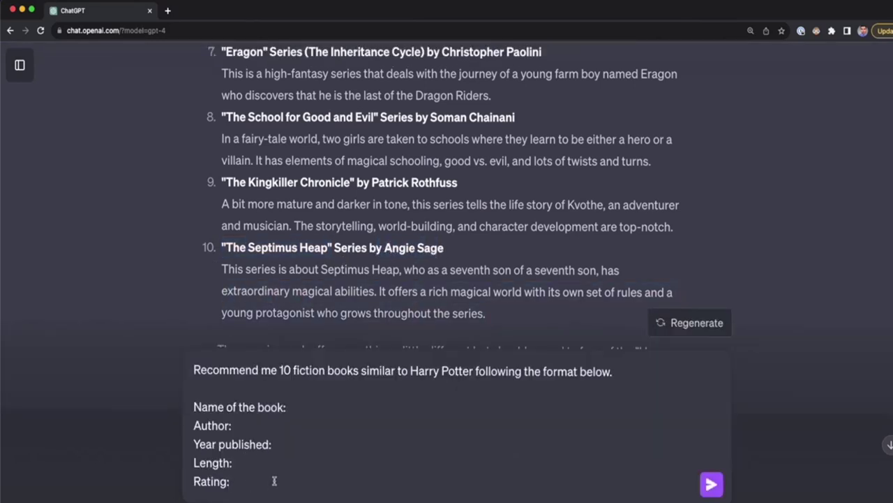
left_click_drag(243, 481, 190, 407)
left_click(455, 429)
left_click(711, 484)
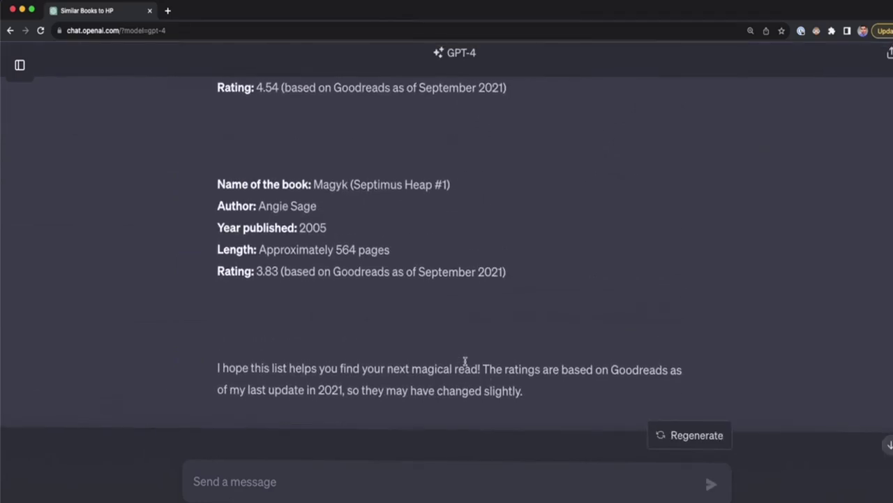
Check the formatted book recommendations against the template fields given in the prompt.
scroll(512, 269, "up", 10)
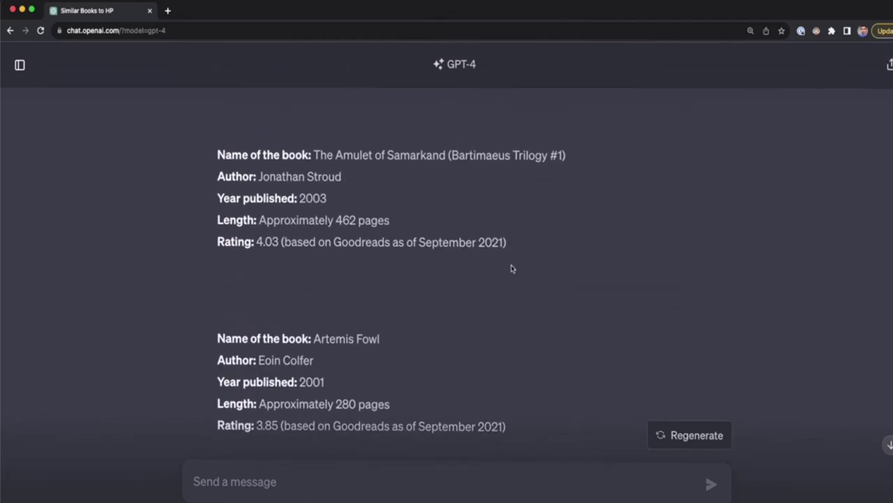
scroll(511, 269, "down", 8)
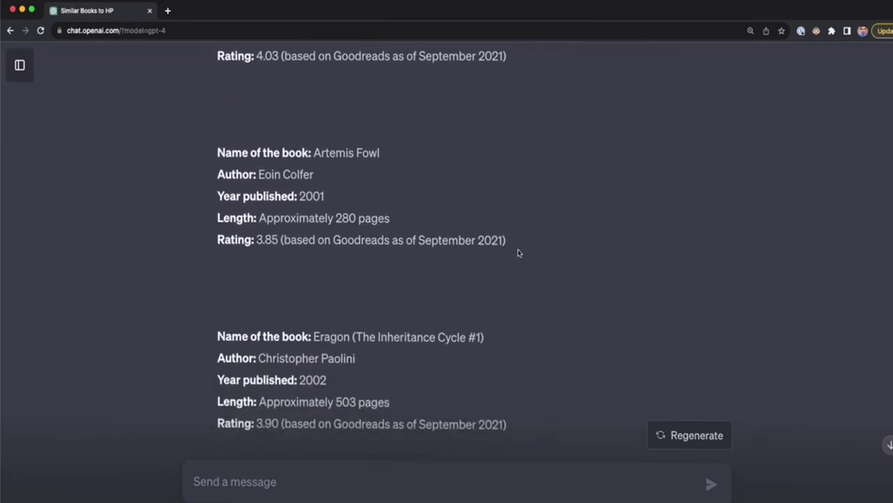
scroll(519, 253, "down", 5)
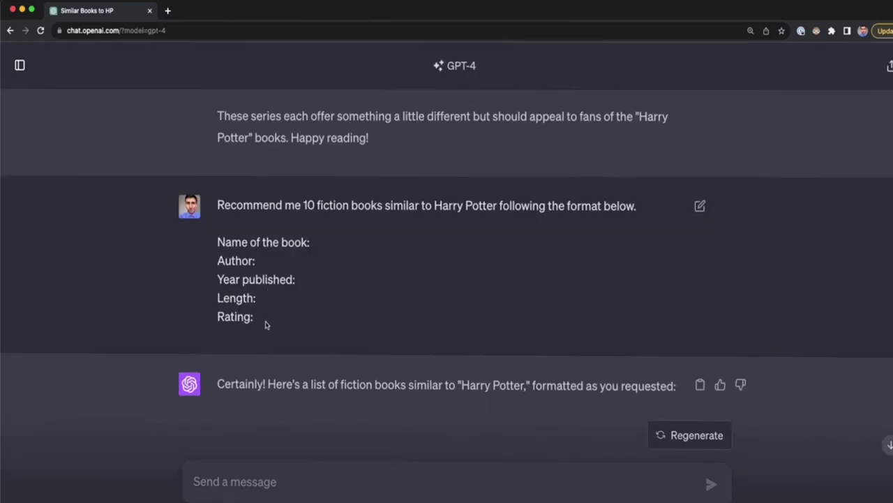
left_click_drag(270, 324, 216, 250)
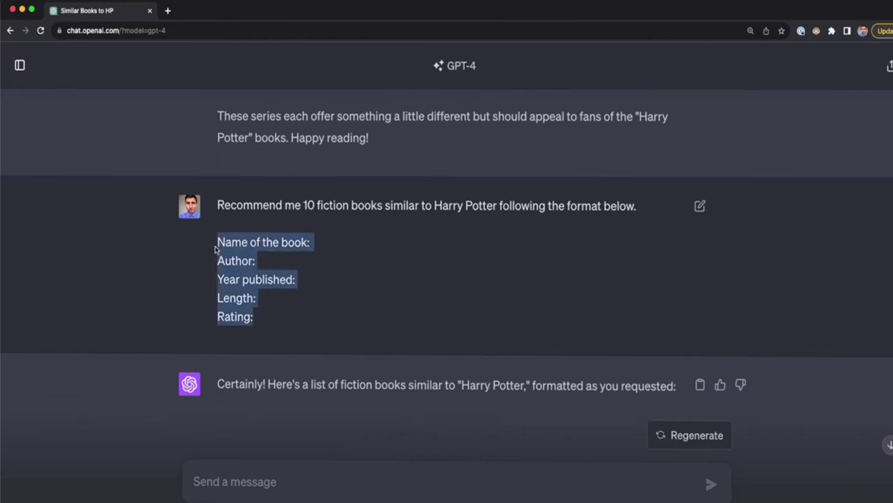
Enter a language tutor prompt requesting IPA phonetic translations of difficult English words, using the format "/phonetic symbol/: Similar to the "letter" sound in "example"".
left_click(286, 481)
type("Act as a language tutor. I'll give you some words in English I'm having trouble pronouncing and you'll provide the following information:  Phonetic translation using IPA: Split the word in phonetic symbols and give examples on how to pronounce each letter following the format below  /phonetic symbol/: Similar to the \"letter\" sound in \"example\"")
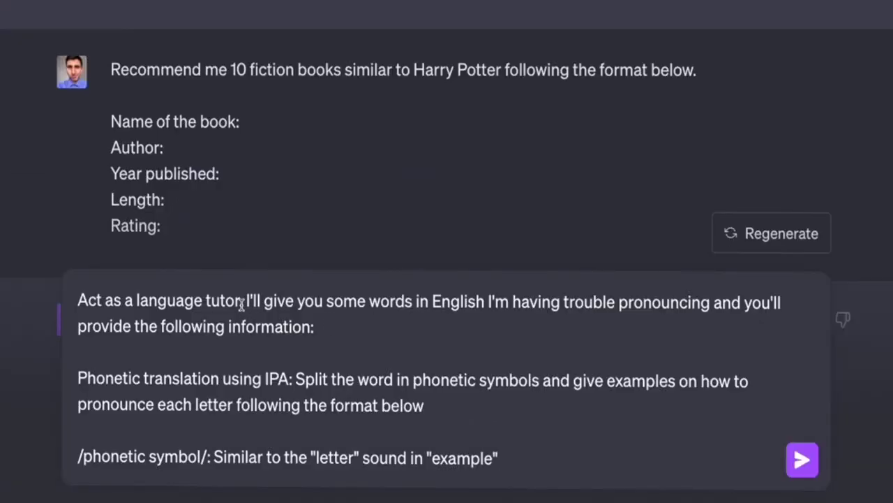
left_click_drag(246, 301, 65, 306)
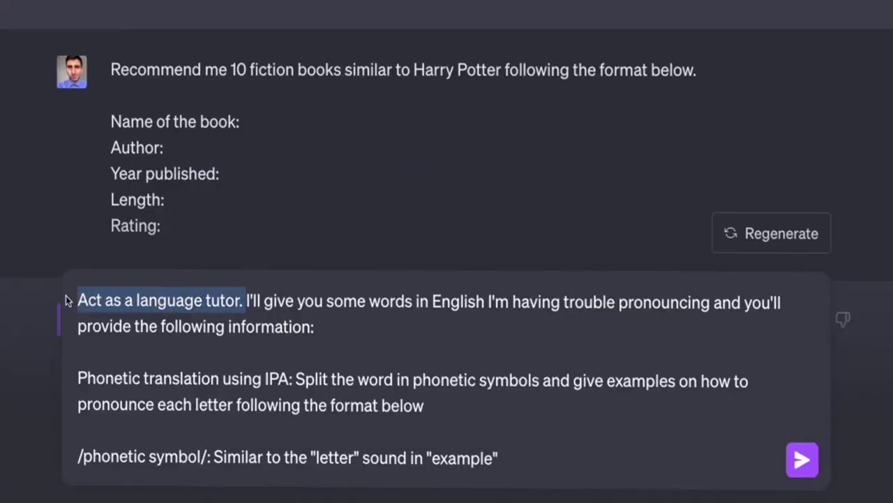
left_click(329, 320)
left_click(244, 303, "shift")
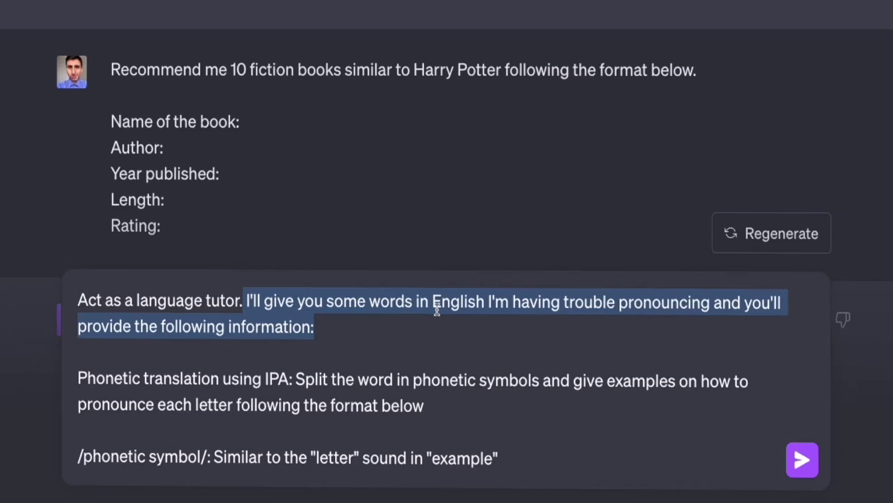
Review the prompt's IPA instruction and compare its phonetic symbol format line with the earlier book template.
left_click(330, 405)
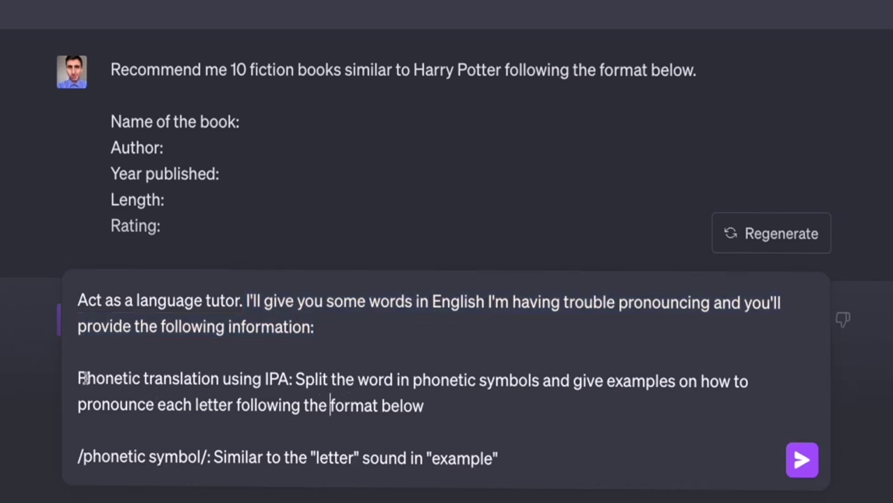
left_click(270, 379)
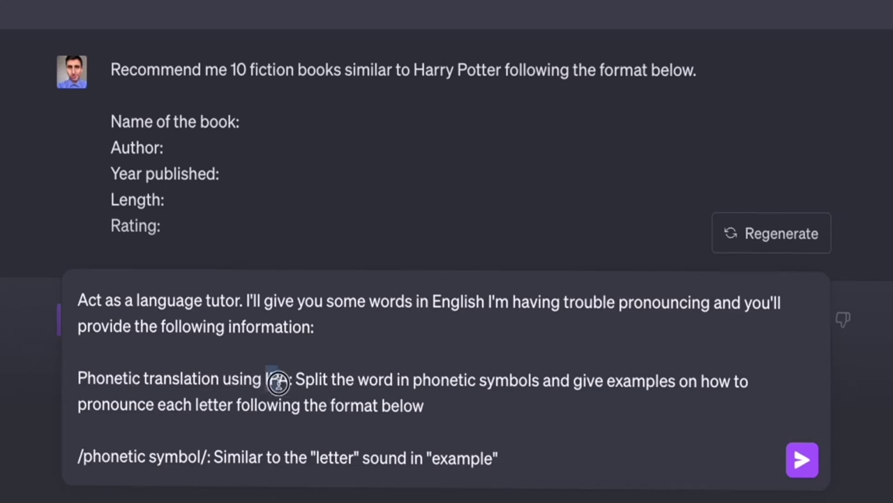
left_click_drag(278, 380, 610, 402)
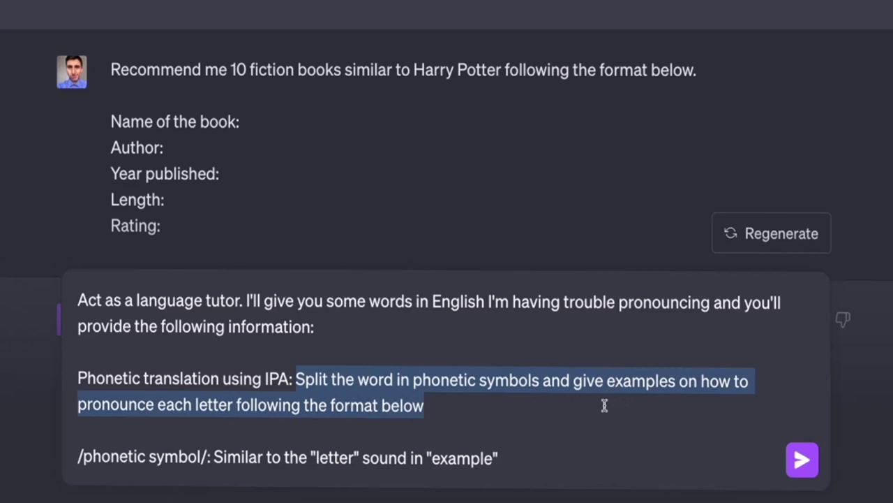
left_click(525, 452)
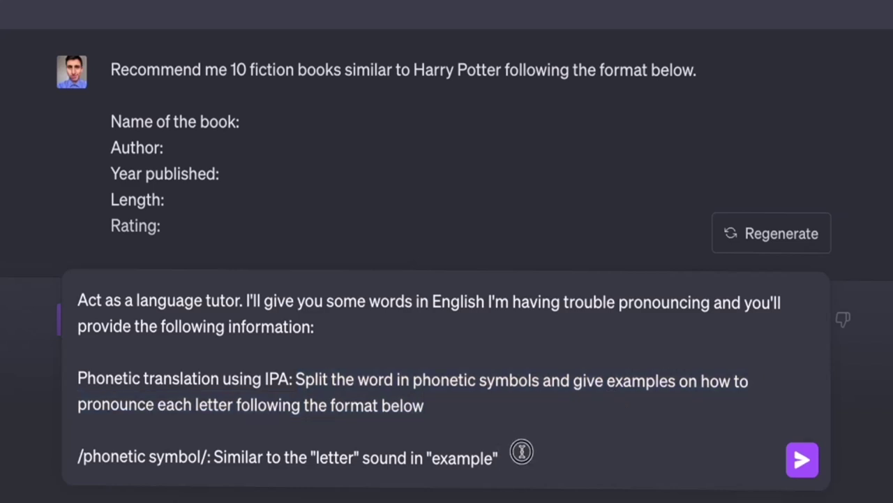
left_click_drag(523, 450, 75, 456)
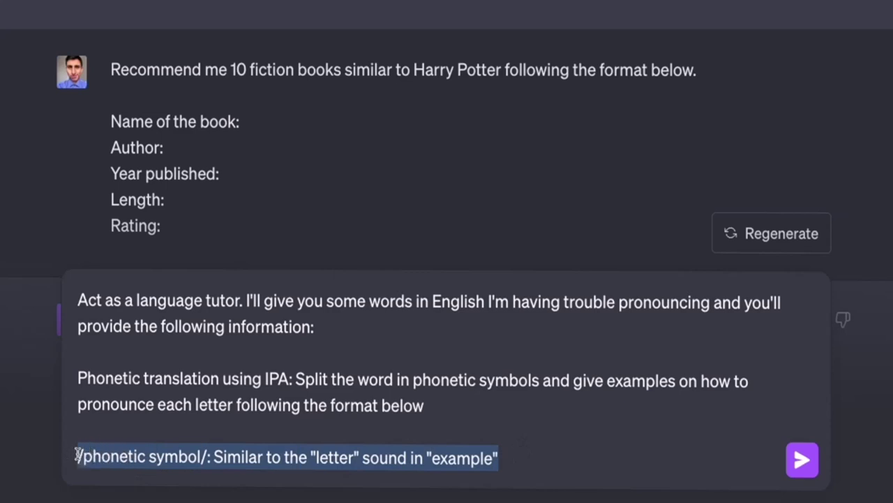
left_click(199, 232)
left_click_drag(183, 232, 113, 123)
left_click(177, 455)
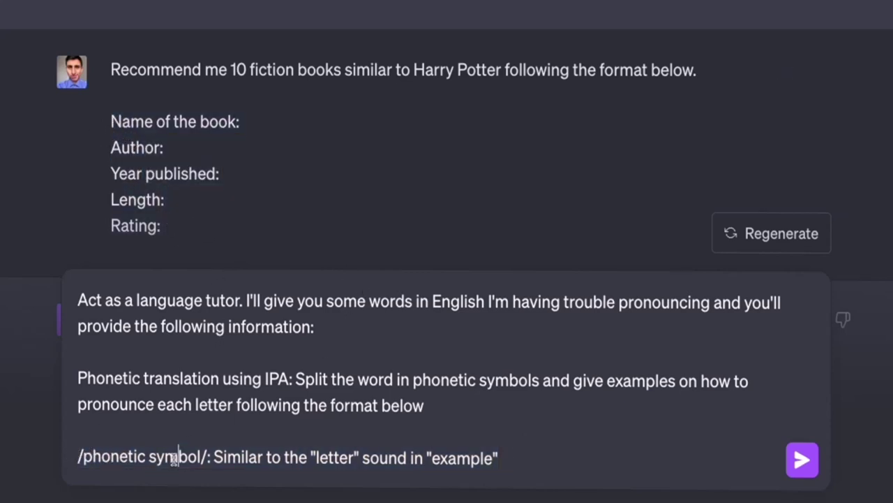
left_click(78, 454)
left_click_drag(78, 454, 207, 455)
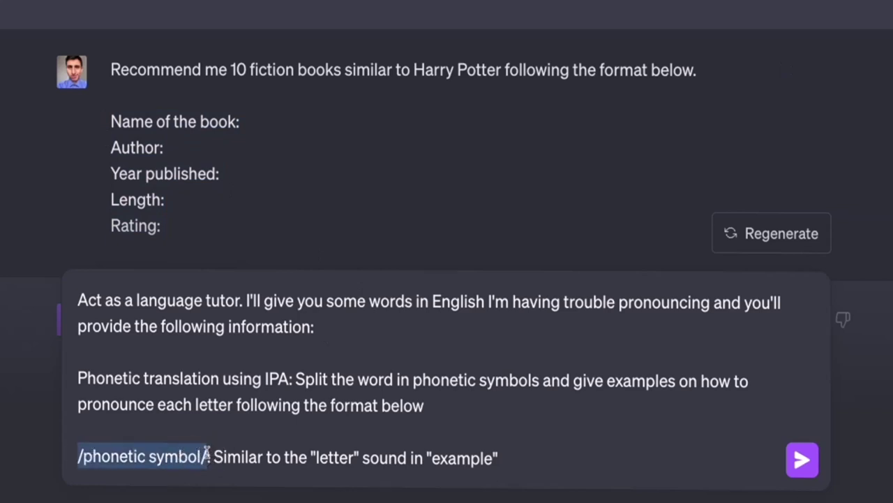
left_click(156, 455)
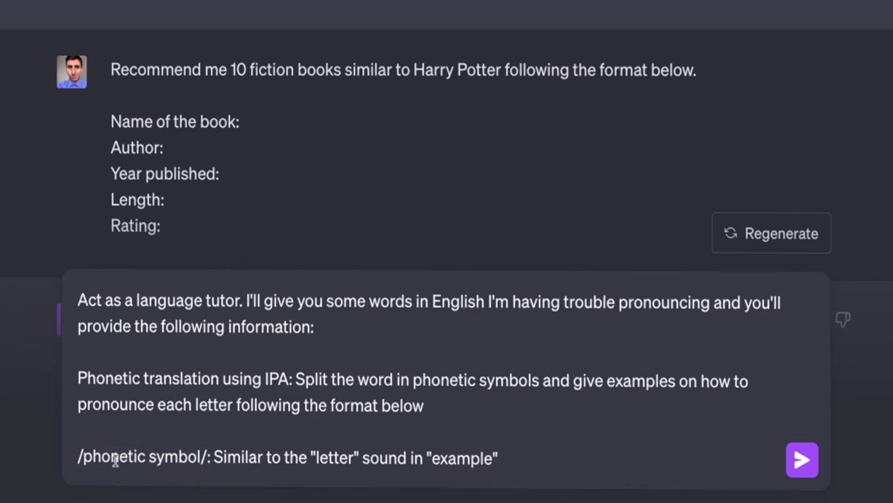
left_click(79, 455)
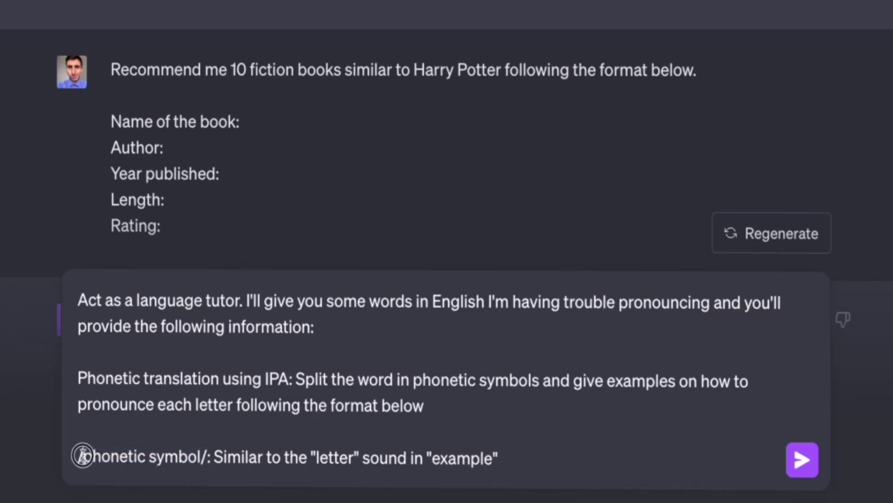
Examine the "letter" and "example" placeholders in the format line's sound description.
left_click(213, 458)
left_click_drag(213, 457, 553, 454)
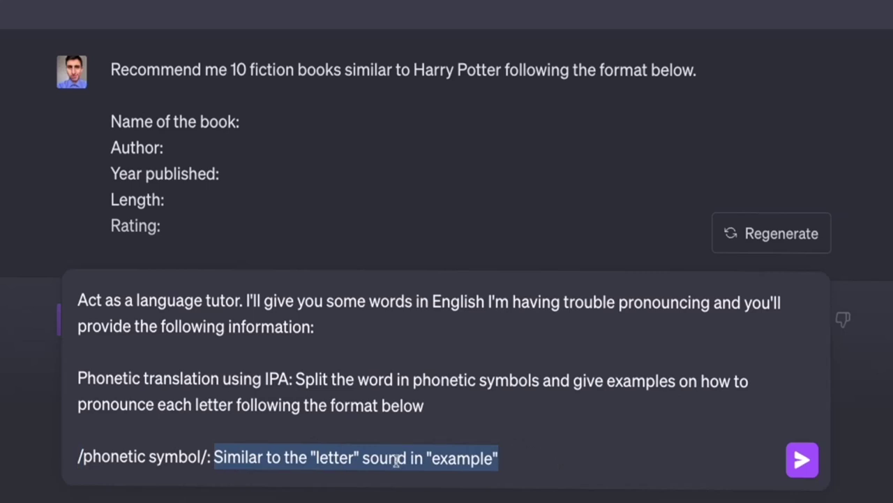
left_click(245, 456)
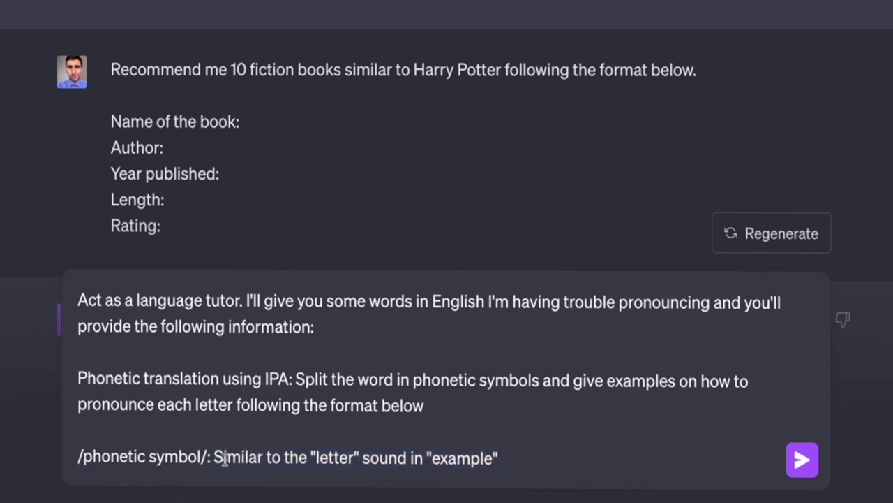
left_click_drag(213, 456, 307, 457)
double_click(342, 458)
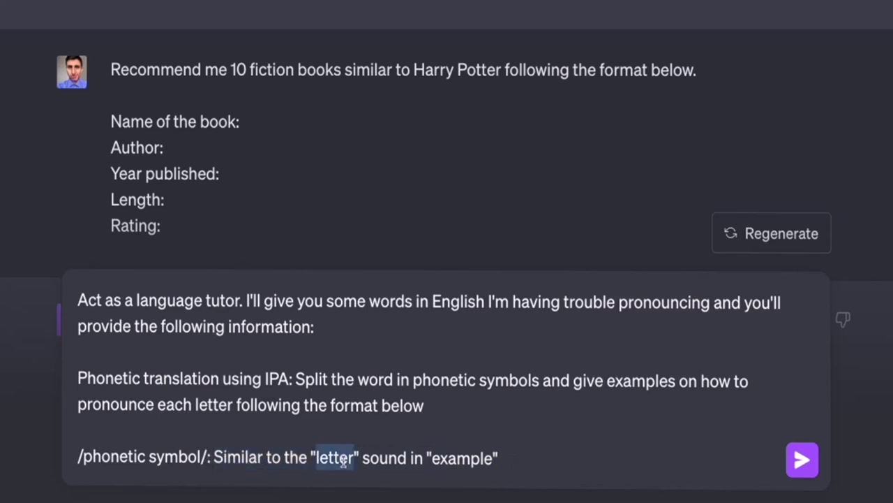
double_click(343, 458)
left_click_drag(362, 458, 416, 457)
triple_click(463, 457)
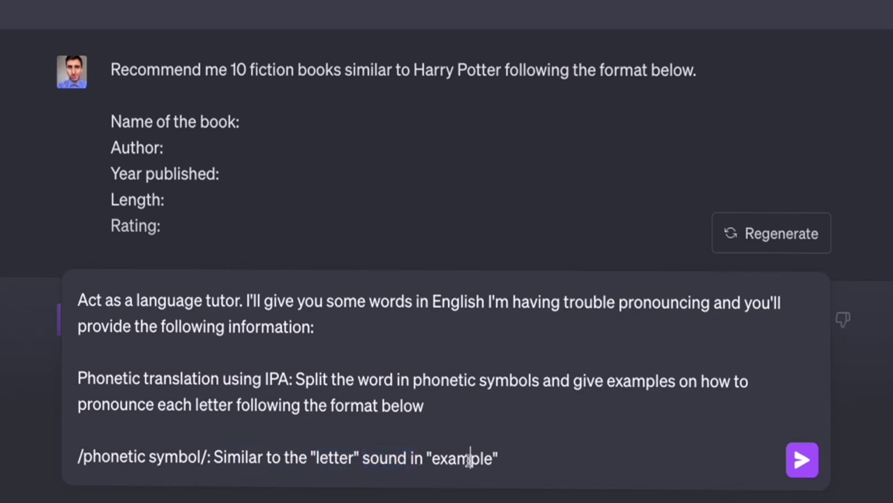
Send the language tutor prompt and submit "rarely" as the word to translate phonetically.
left_click(518, 458)
left_click(712, 483)
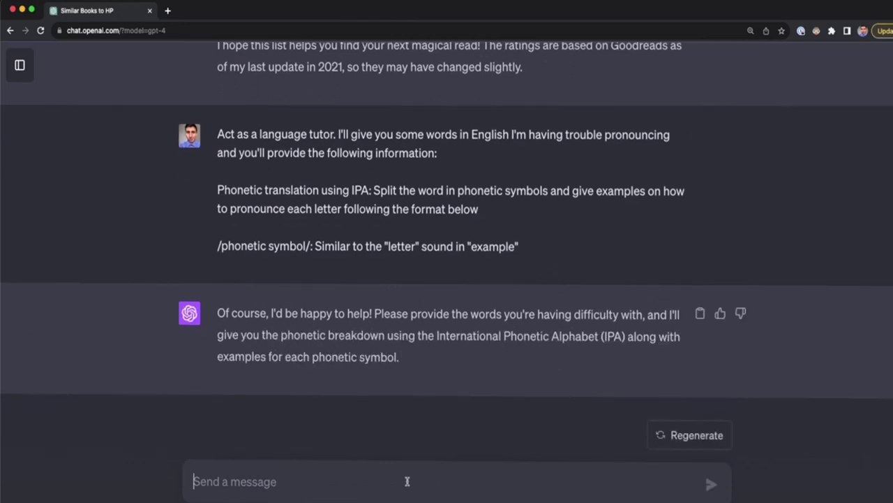
type("ar")
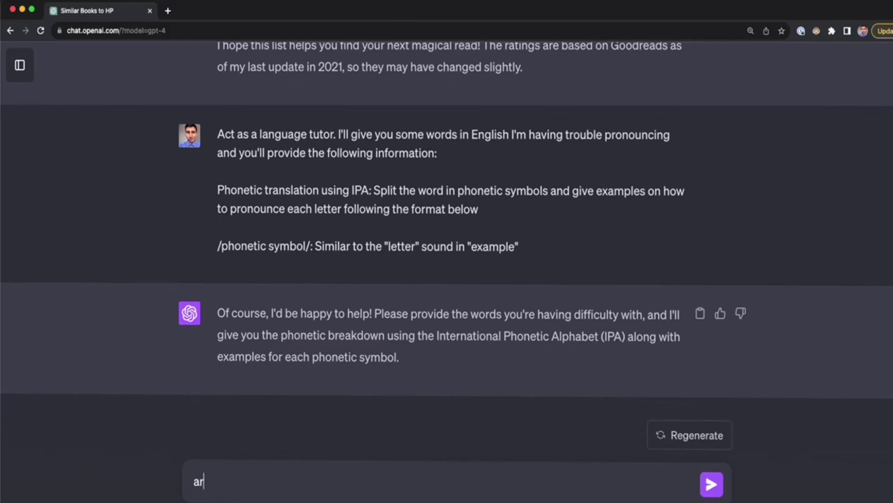
key("BackSpace")
key("BackSpace")
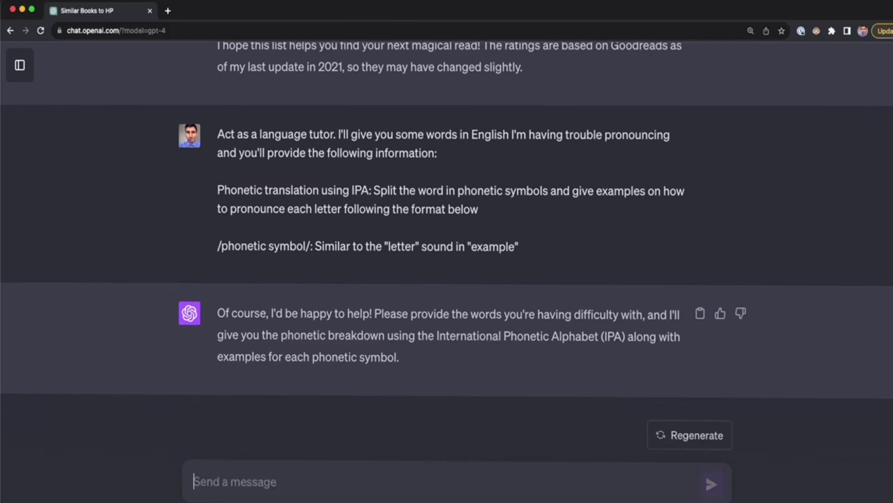
type("rarely")
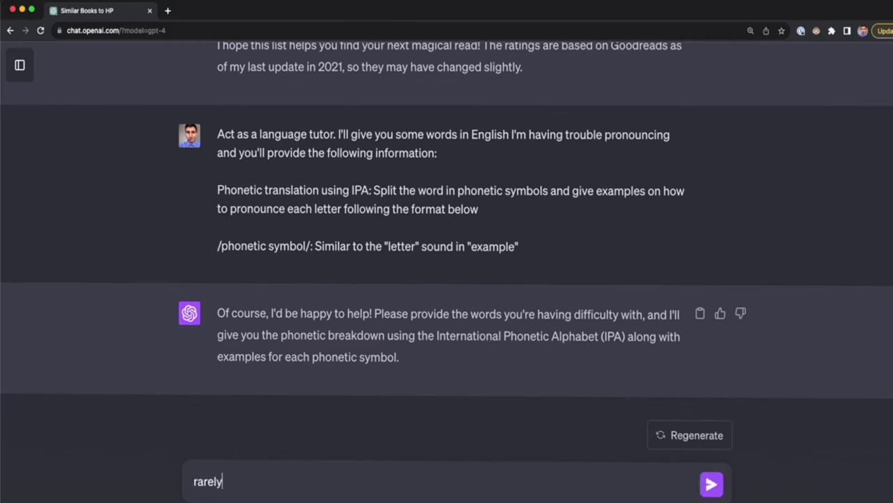
key("Return")
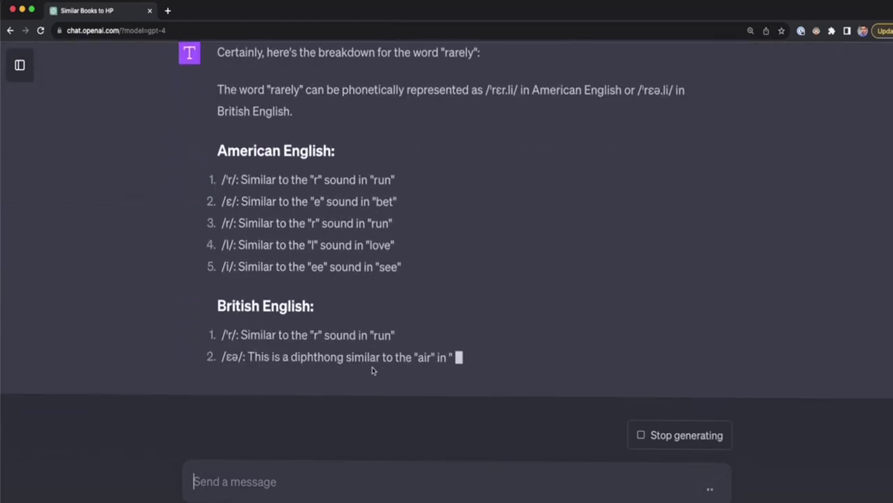
Review the phonetic breakdown of "rarely", focusing on the American English list of symbols.
scroll(372, 370, "up", 5)
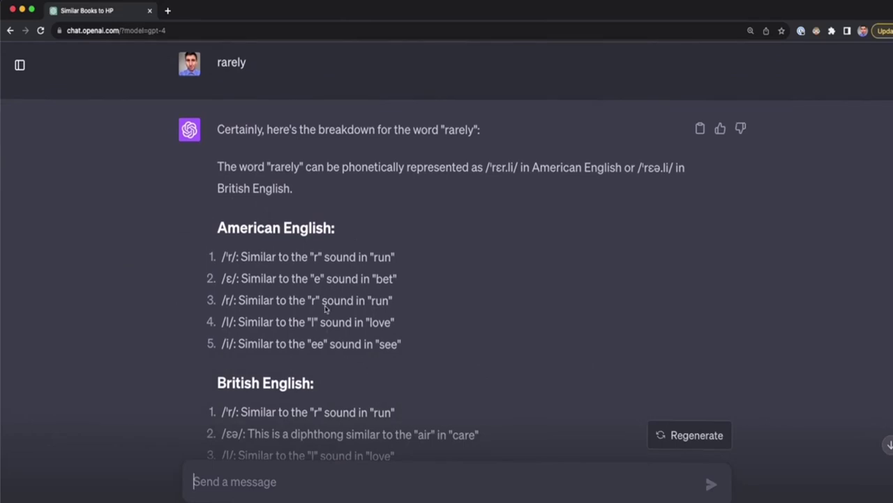
left_click_drag(339, 230, 196, 238)
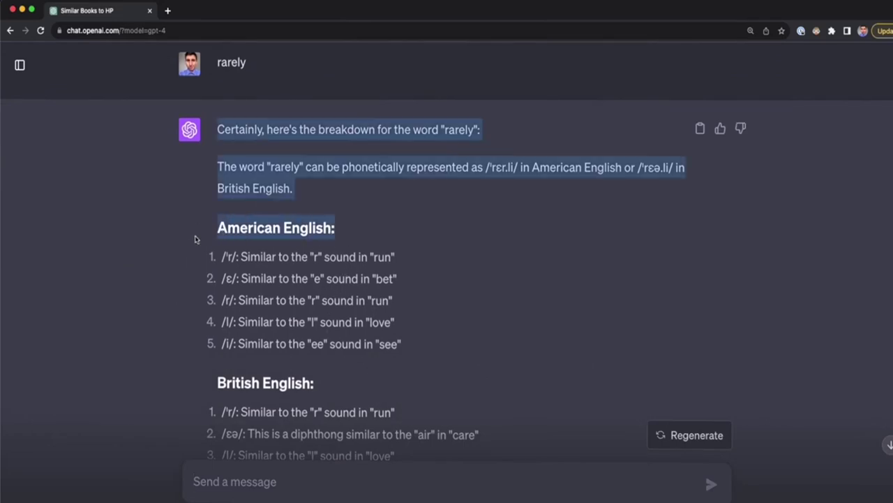
scroll(324, 382, "up", 3)
left_click(300, 370)
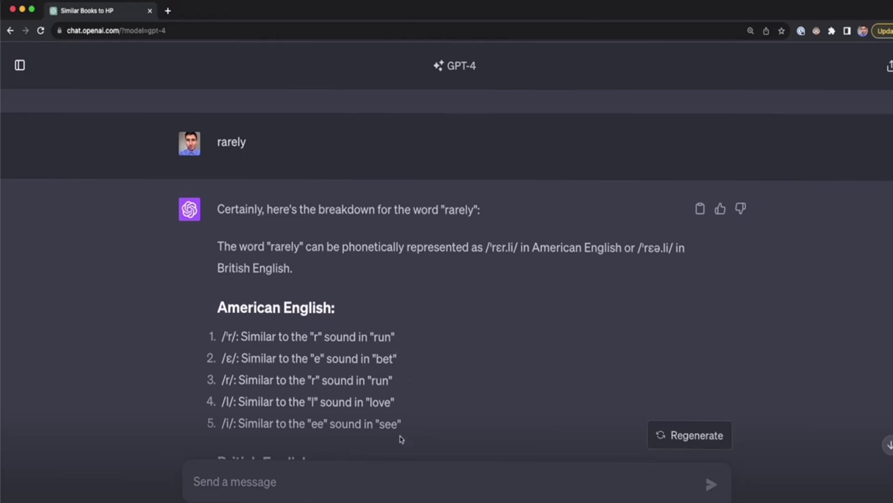
left_click_drag(405, 432, 225, 338)
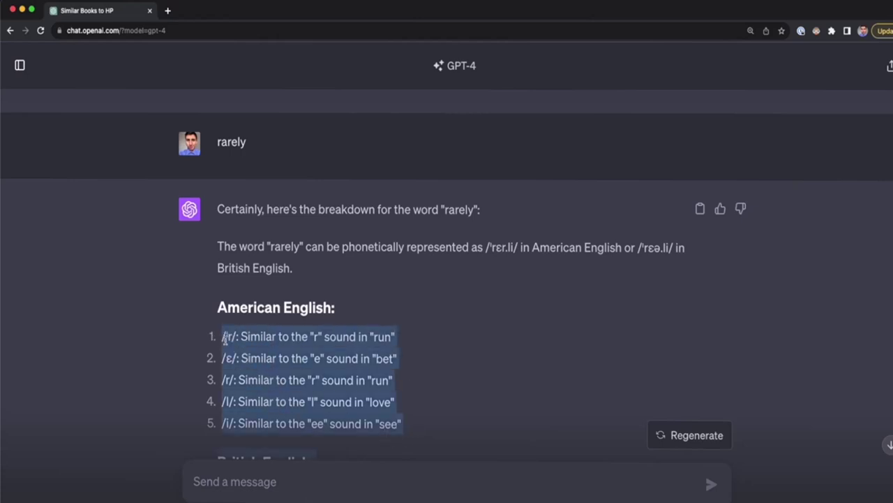
left_click(227, 339)
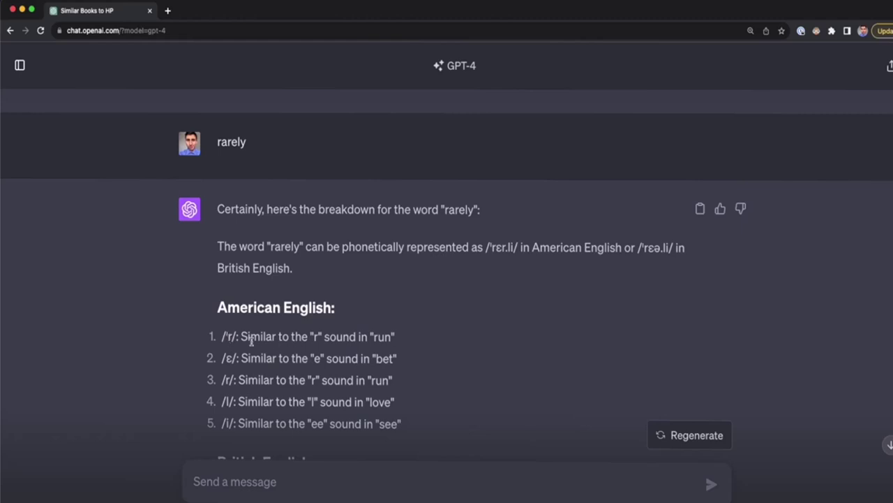
Examine the first two American English entries, checking each symbol, sound description and example word against the requested format.
left_click_drag(230, 338, 222, 341)
left_click(237, 339)
left_click_drag(244, 336, 324, 338)
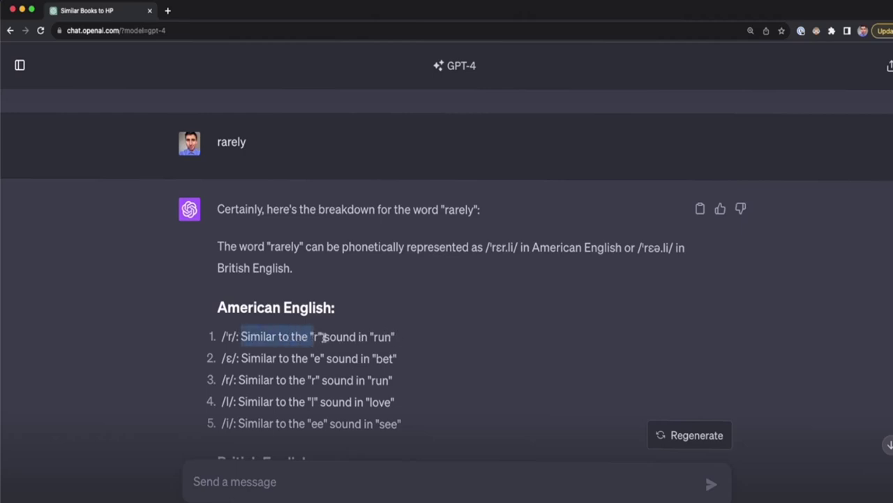
left_click(375, 338)
left_click_drag(395, 341, 372, 338)
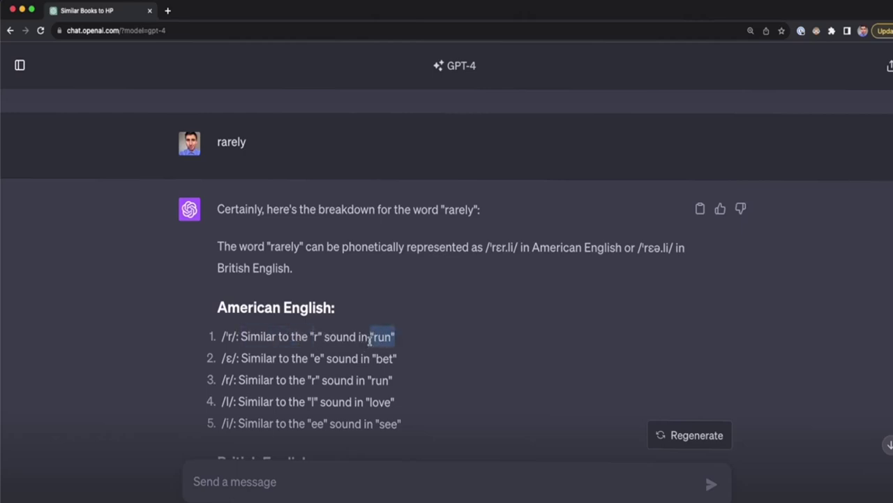
left_click(206, 370)
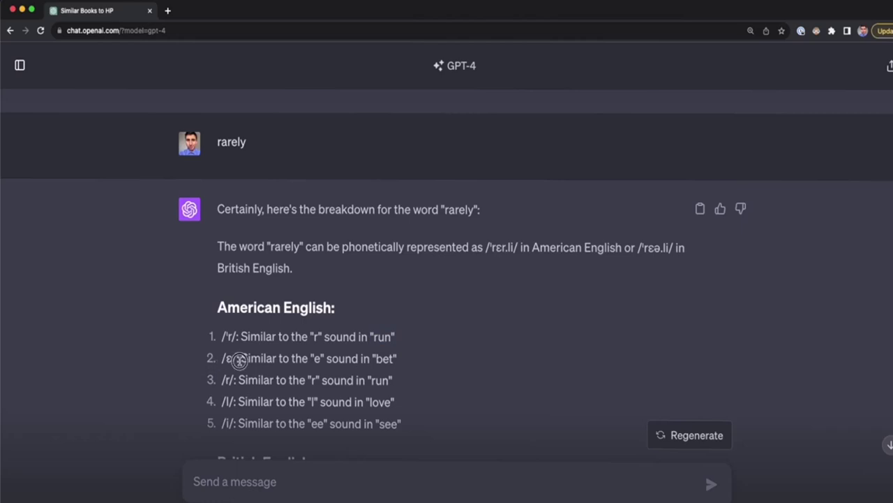
left_click_drag(240, 358, 375, 358)
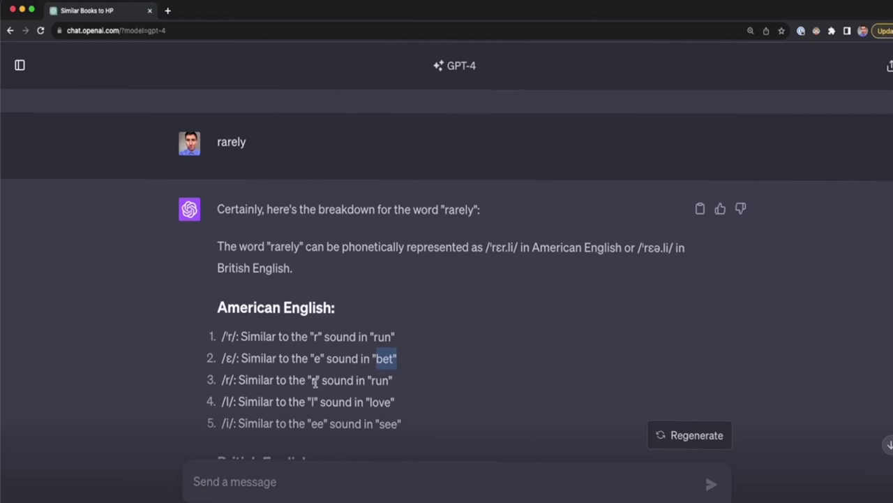
left_click(401, 360)
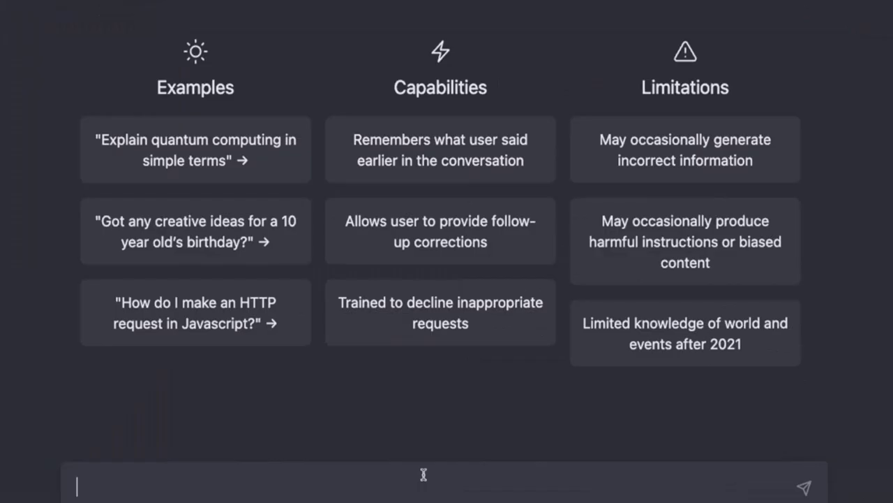
Enter an interviewer role prompt asking for questions one by one, with a placeholder for the position and "Hi" as the first sentence.
type("I want you to act as an interv")
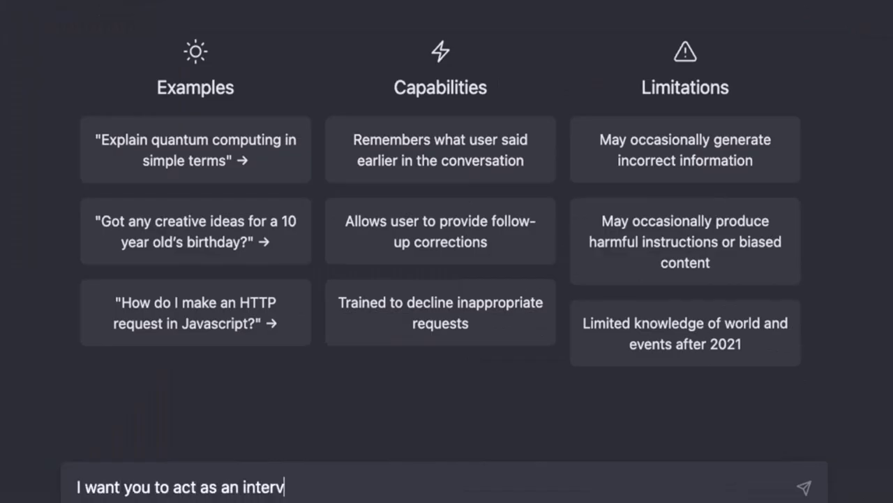
type("iewer.")
type("I will be the candidate and you will ask me the interview questions for the position position. I want you to only reply as the interviewer. Do not write all the conservation at once. I want you to only do the interview with me. Ask me the questions and wait for my answers. Do not write explanations. Ask me the questions one by one like an interviewer does and wait for my answers. My first sentence is \"Hi\"")
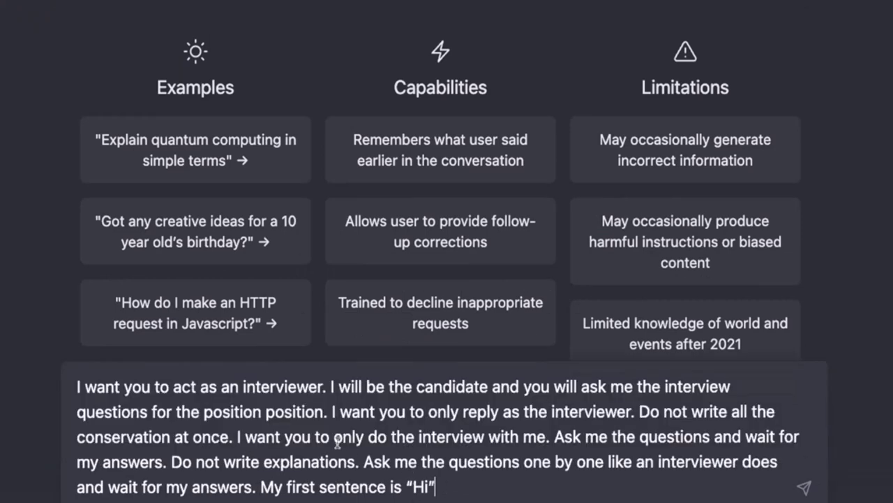
Replace the position placeholder in the interviewer prompt with "data science".
left_click_drag(331, 385, 324, 412)
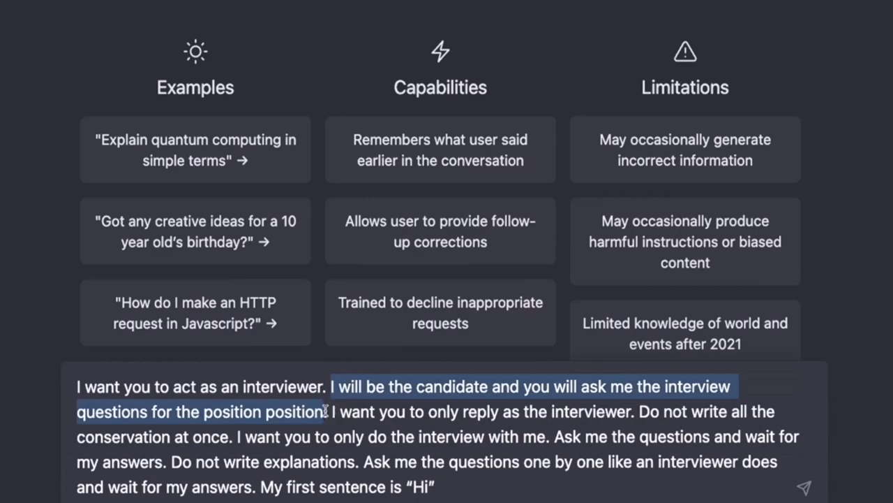
double_click(243, 412)
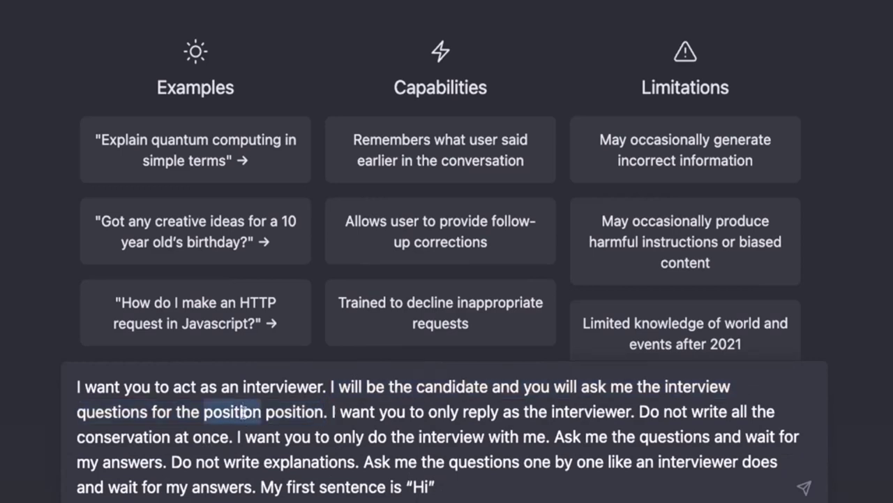
type("data s")
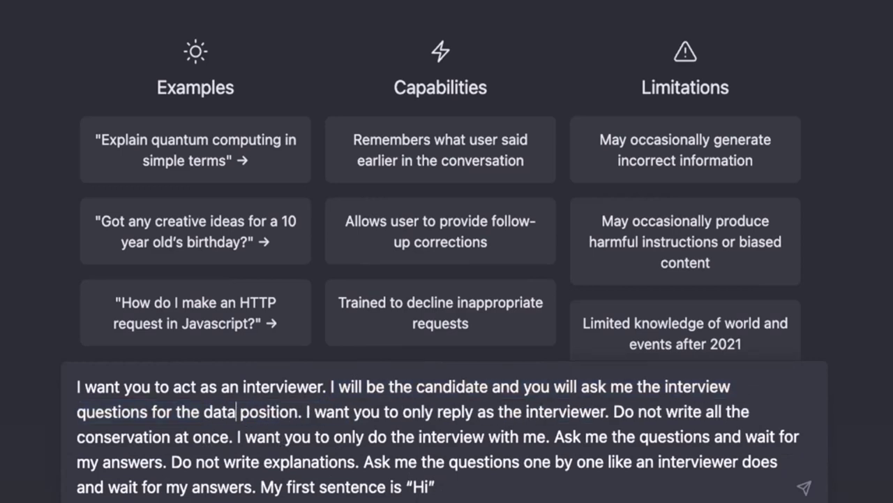
type("cience")
key("ctrl+shift+Left")
key("ctrl+shift+Left")
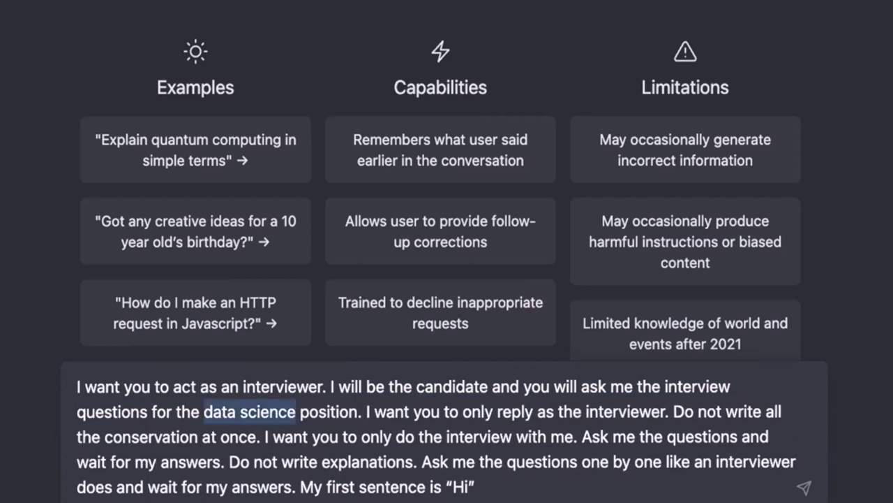
key("Right")
key("Right")
key("Right")
key("ctrl+Right")
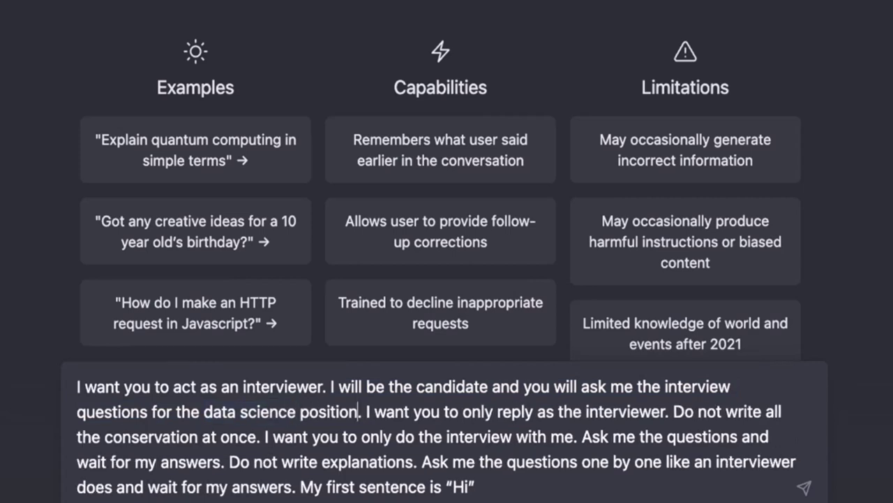
Review the remaining interviewer instructions after the position sentence and send the prompt.
key("Right")
key("shift+Down")
key("shift+Down")
key("shift+Down")
key("shift+Down")
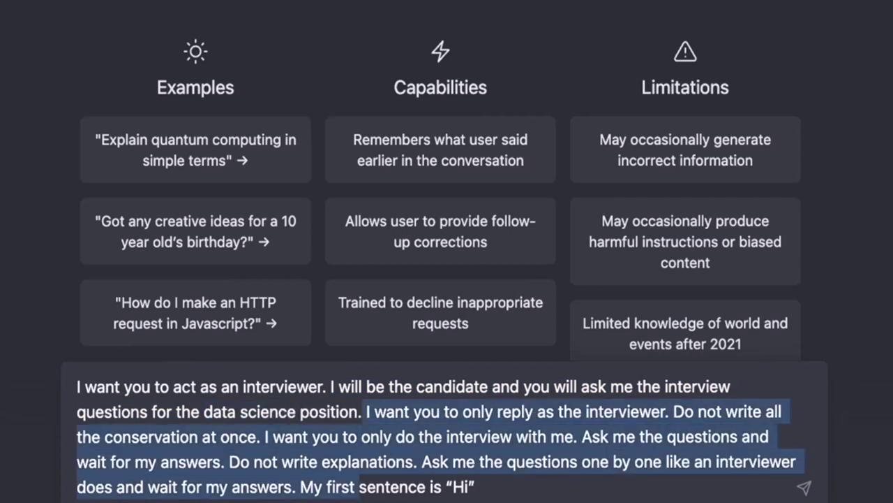
key("Right")
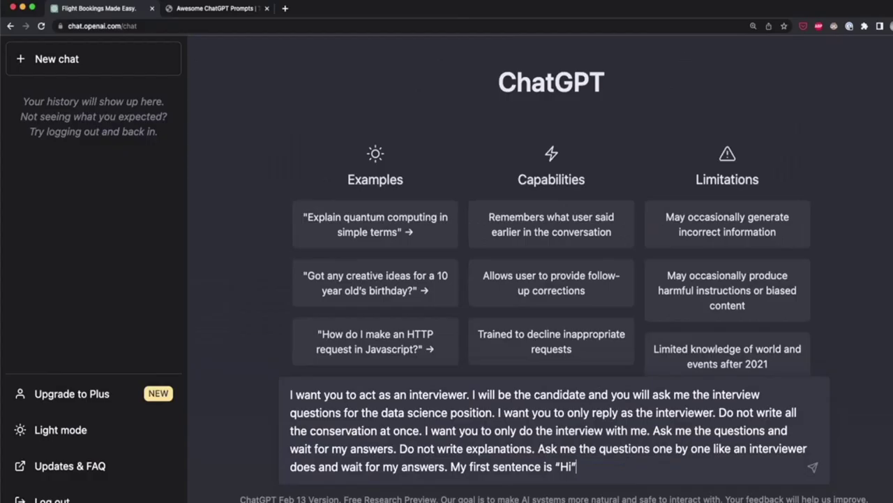
key("Return")
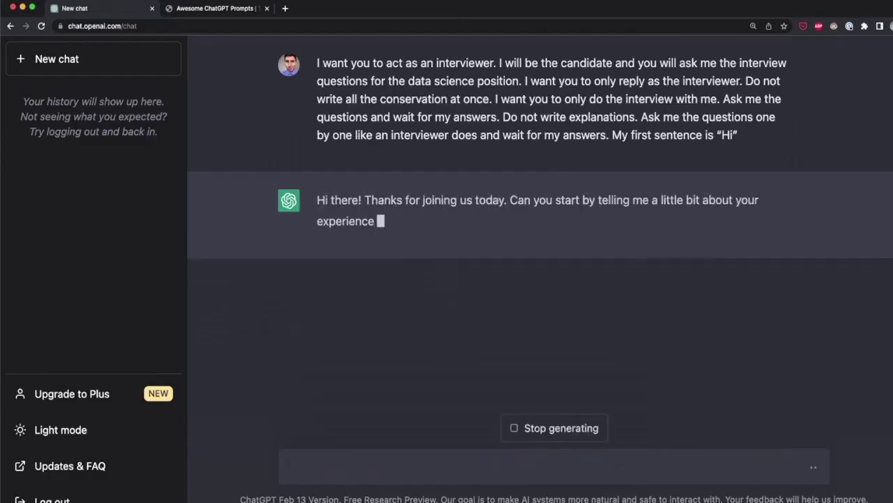
Reply to the interviewer with "I have 3 years working as a data scientist. I became interested in the field when I discovered my passion for data".
type("I hav")
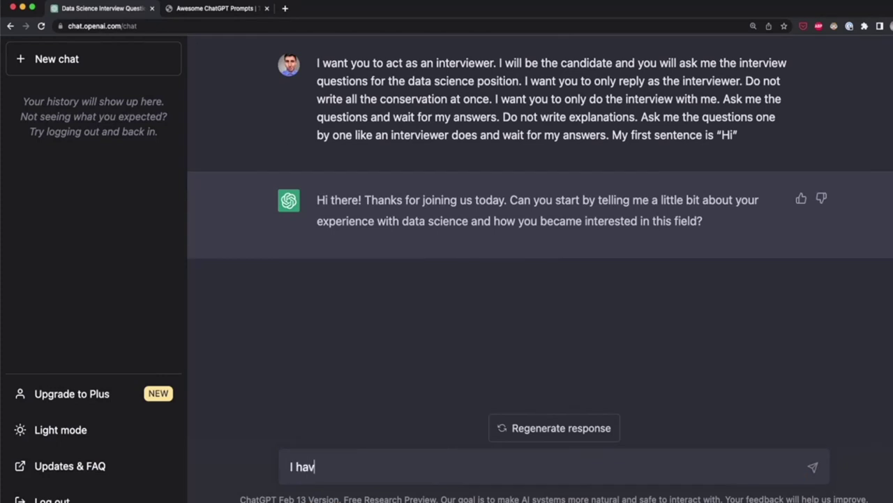
type("e 3 years working as a data scientist")
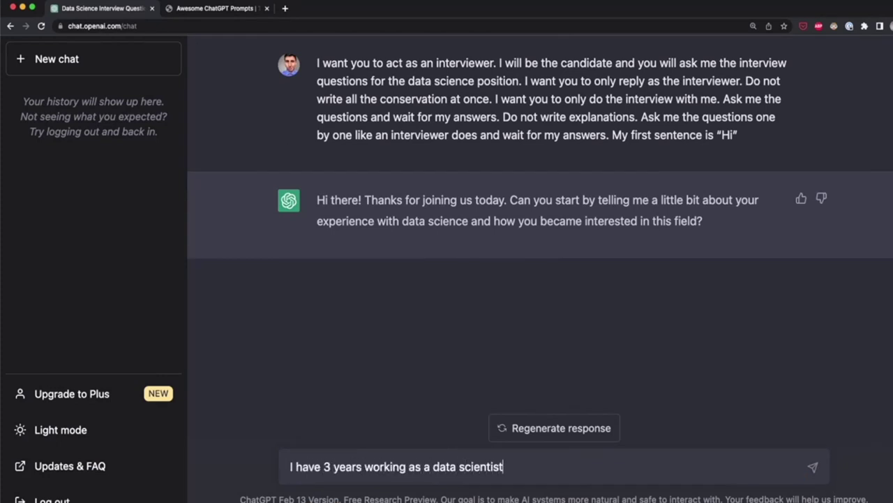
type(". I became interested in the field")
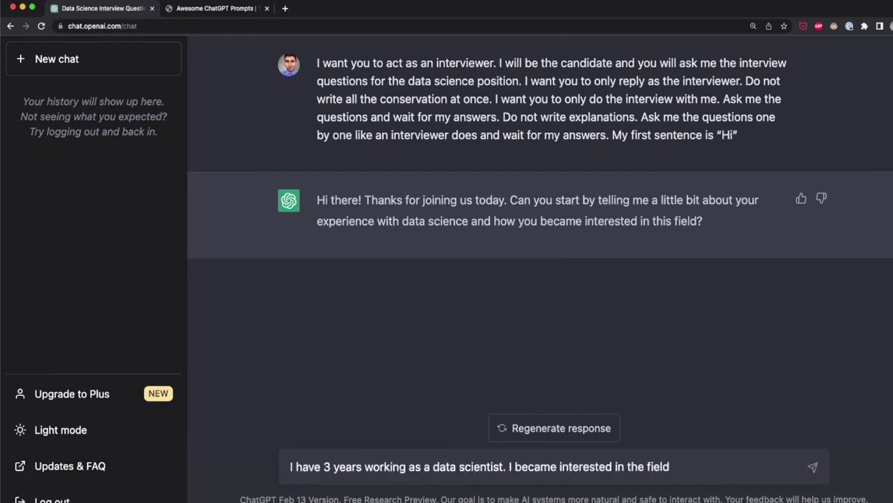
type(" when I discovered my passion for data")
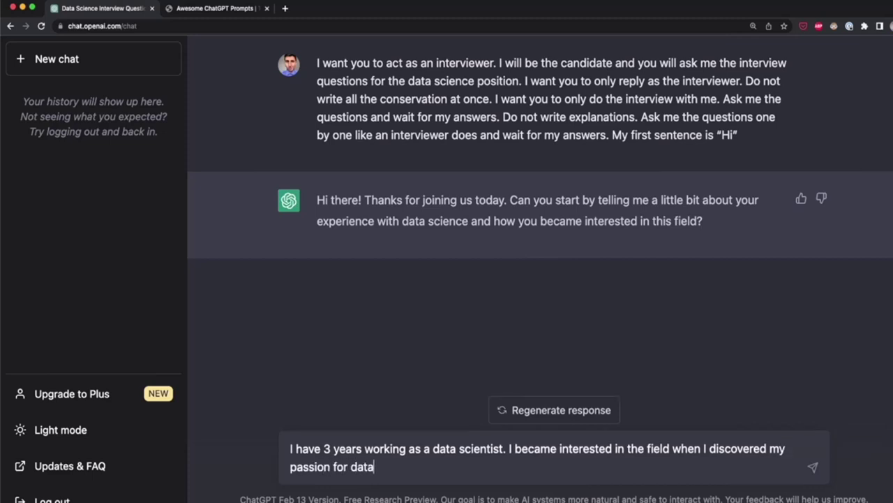
key("Return")
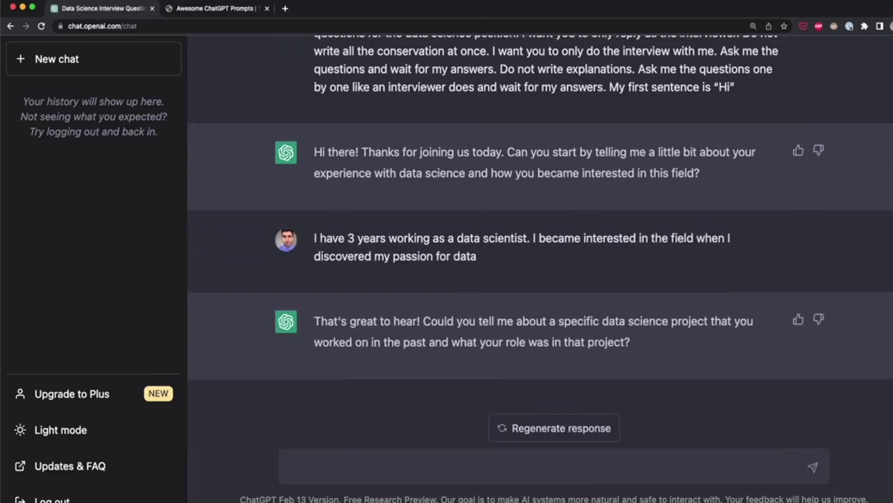
Draft an answer about past projects, beginning with "Some of the projects I worked are: credit card fraud detection".
type("Some of the project")
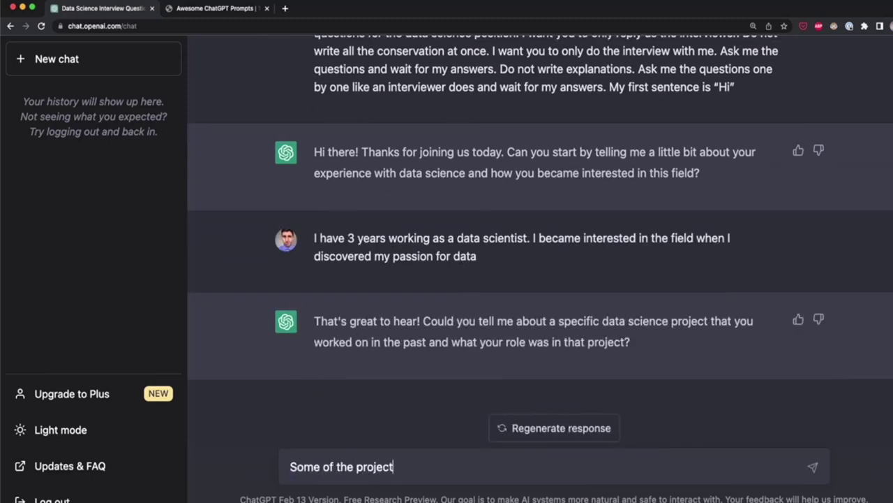
type("s I worked are: c")
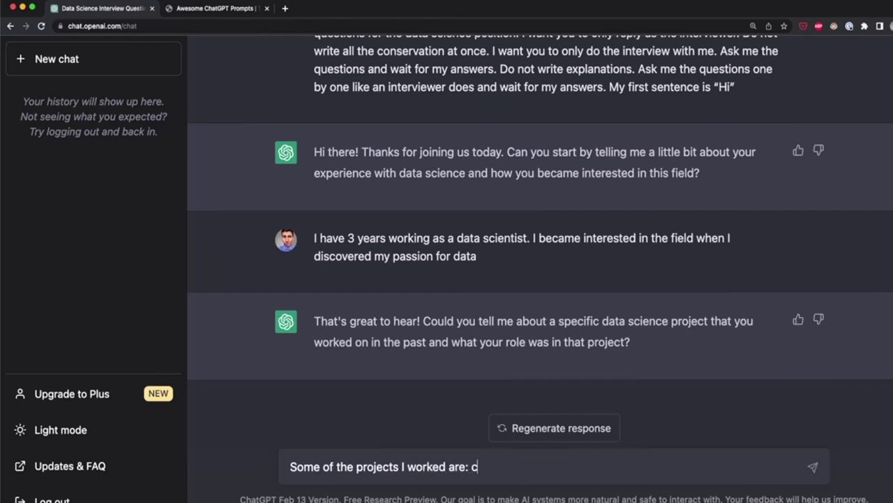
type("redit card fraud detection, chr")
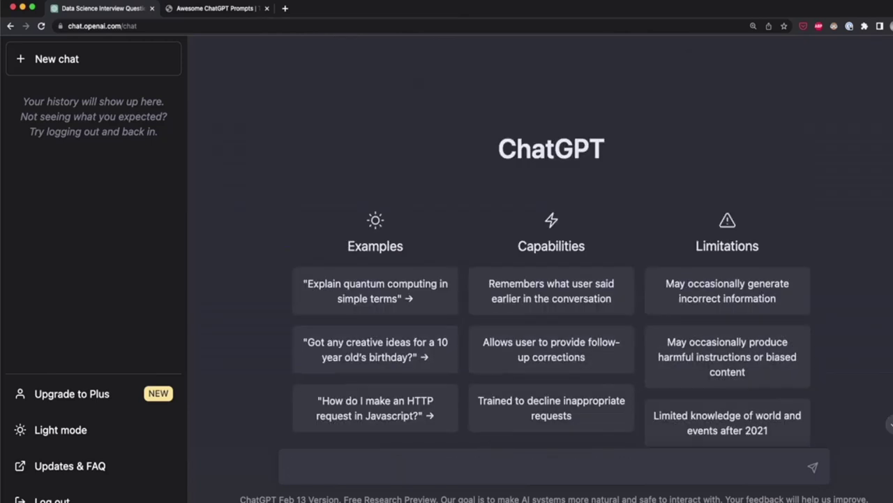
Enter a language partner prompt for a conversation about football in Spanish, with an opinion and a follow-up question in every response.
type("Act as a language part")
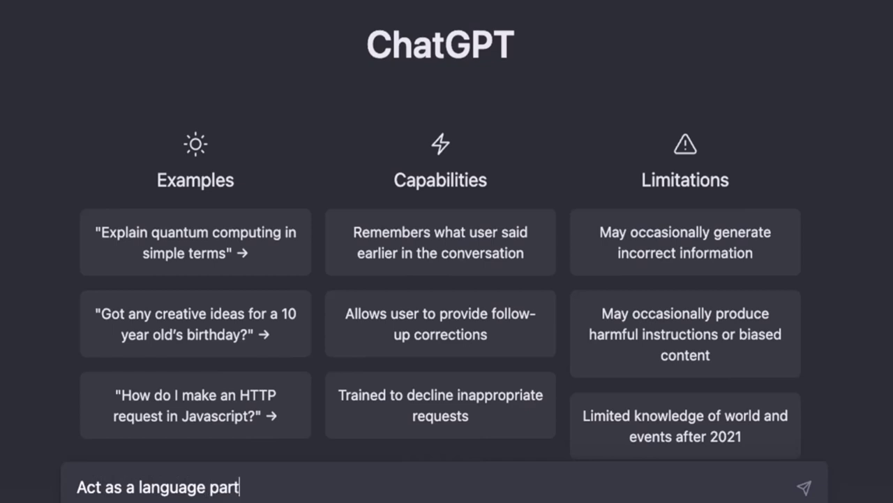
type("ner.")
type("You'll start a conversation with me about [topic] in [language]. In every response, you should provide your opinion and then ask me a question to keep the conversation going.")
left_click_drag(570, 436, 717, 436)
type("football in Spanish")
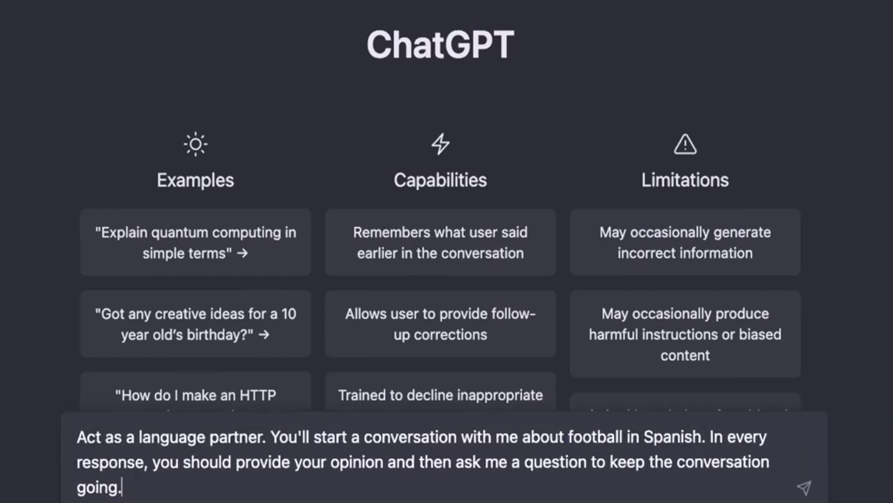
Send the language partner prompt and reply with "mi equipo favorito es el Barcelona FC ¿cual es el tuyo?".
key("Return")
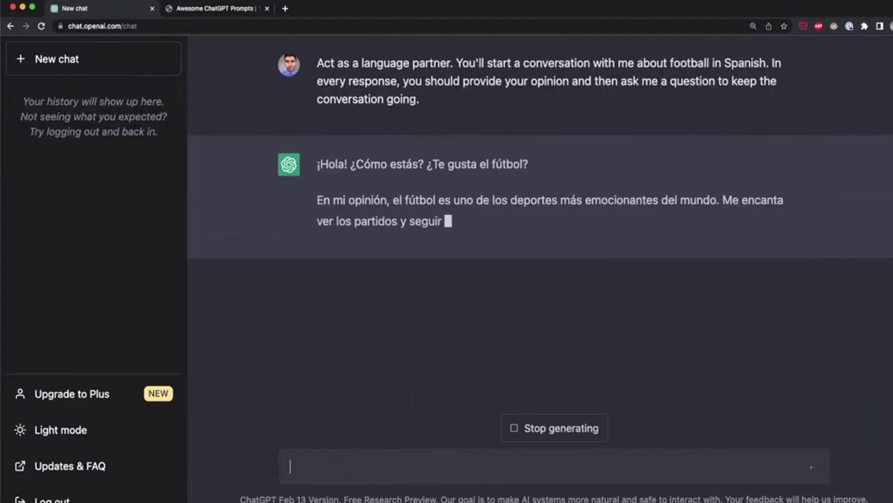
type("mi equipo ")
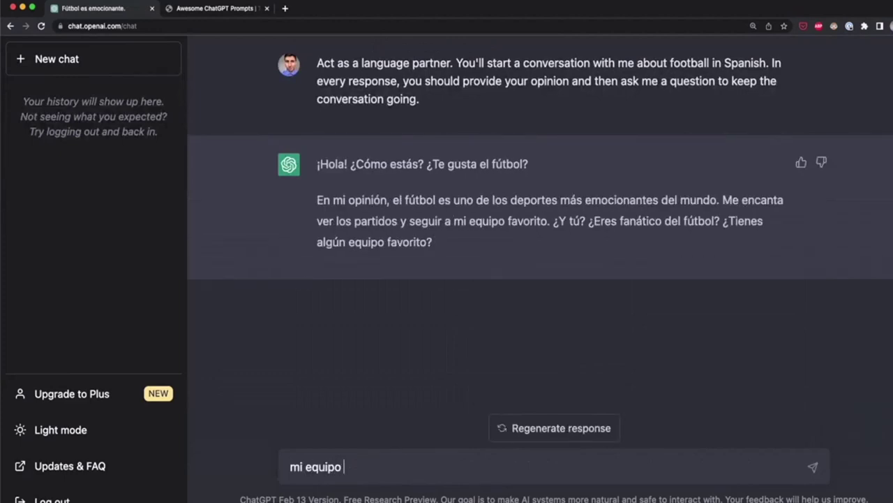
type("favorito es el Barcelona FC")
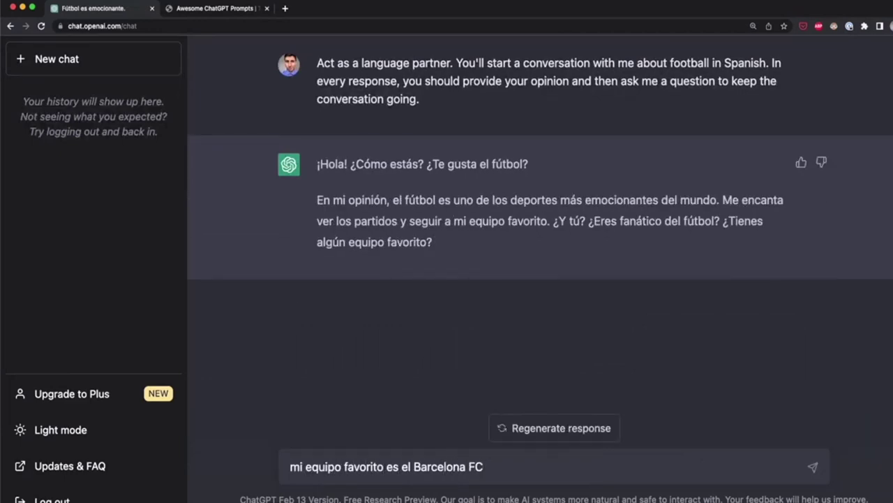
type(" ¿cual es el tury")
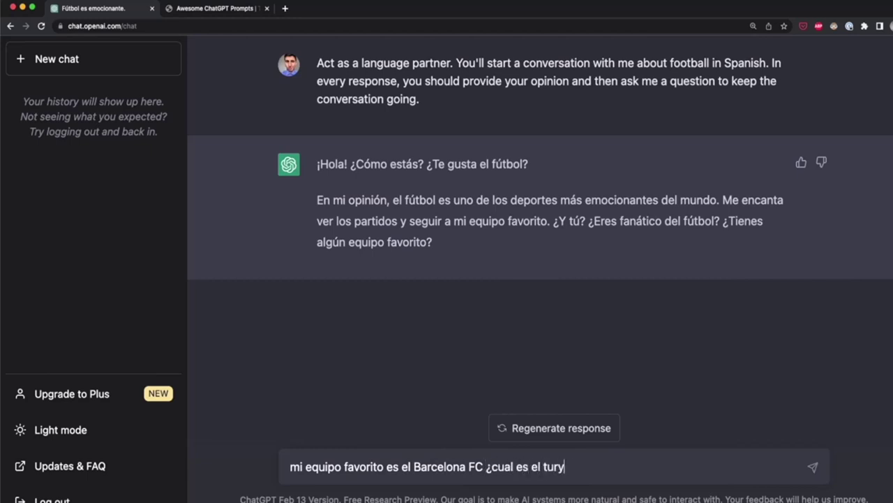
key("BackSpace")
type("yo?")
key("Return")
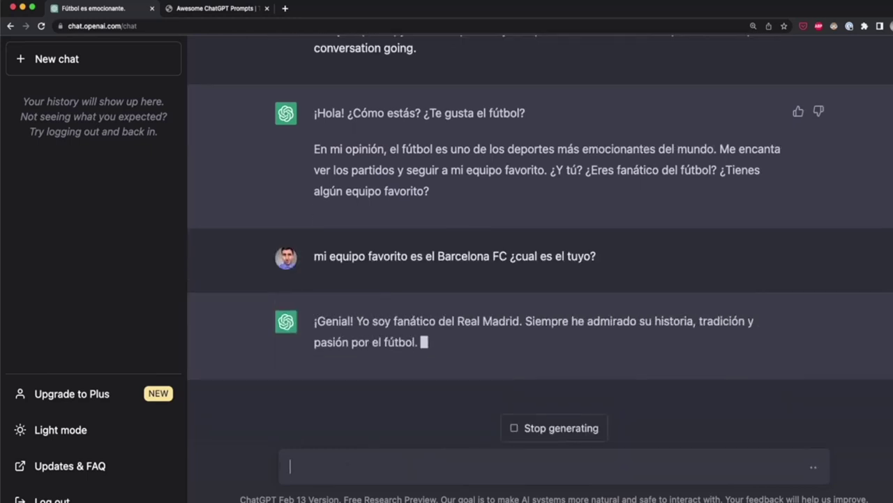
Browse the role examples on the Awesome ChatGPT Prompts page, such as advertiser, storyteller and football commentator.
left_click(216, 9)
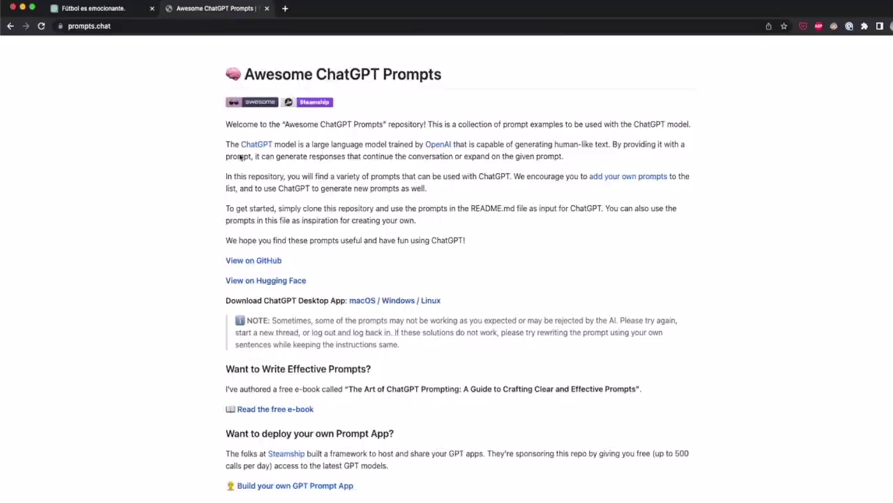
scroll(201, 334, "down", 20)
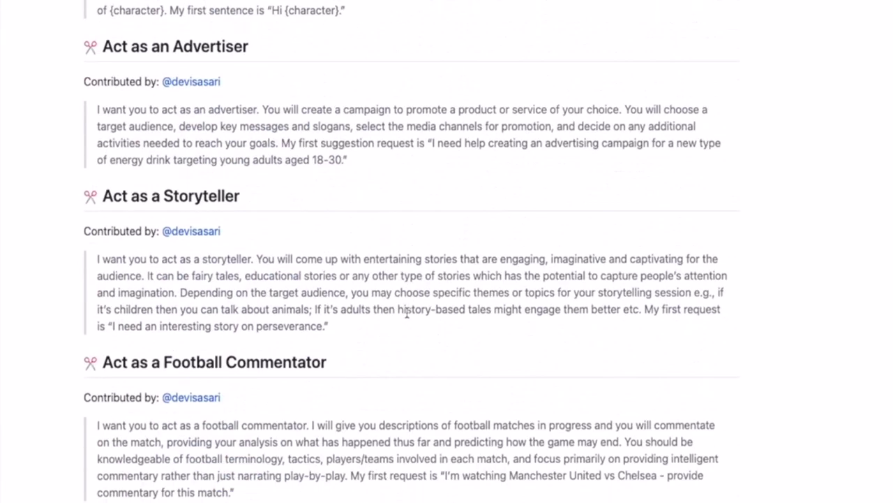
scroll(407, 313, "down", 1)
left_click_drag(239, 156, 155, 176)
left_click_drag(326, 322, 162, 322)
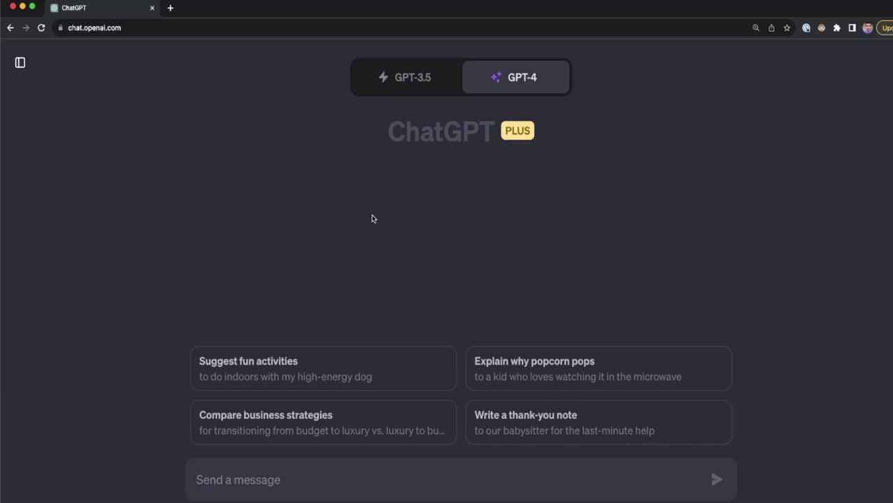
Ask GPT-4 "How to solve the lack of available parking spaces at the office building?".
type("How to solve the lack of available parking spaces at the office building")
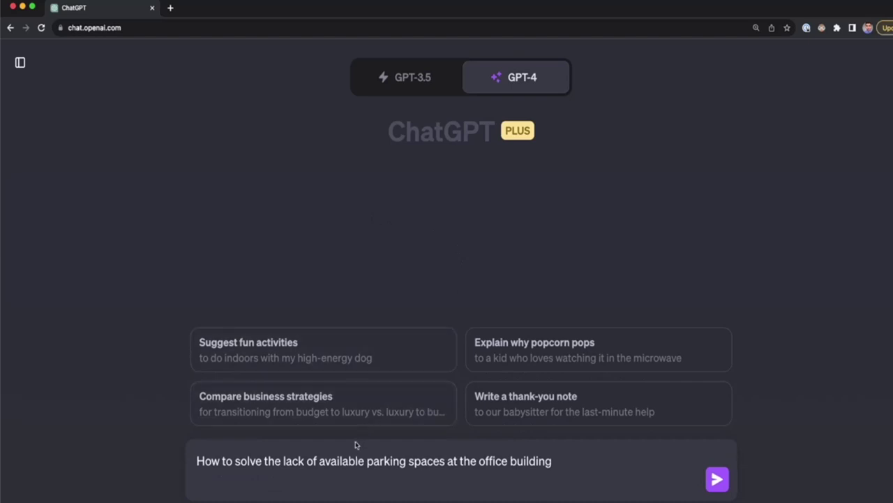
key("BackSpace")
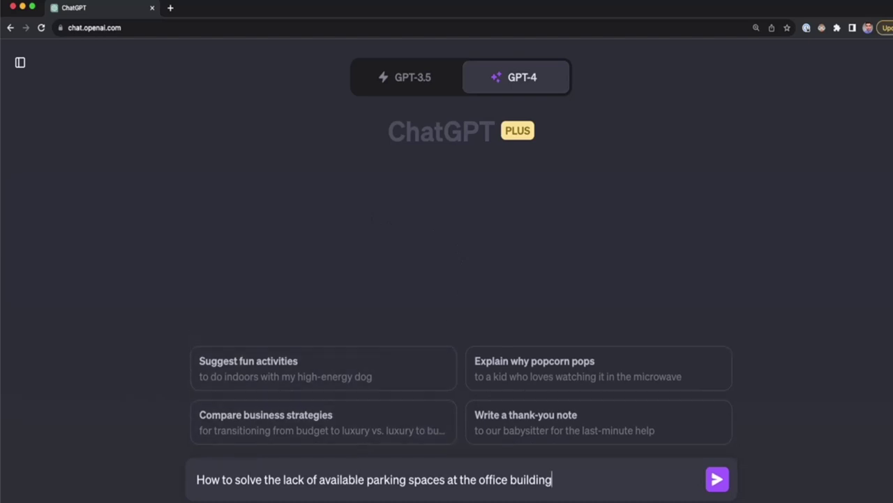
type("?")
left_click(717, 485)
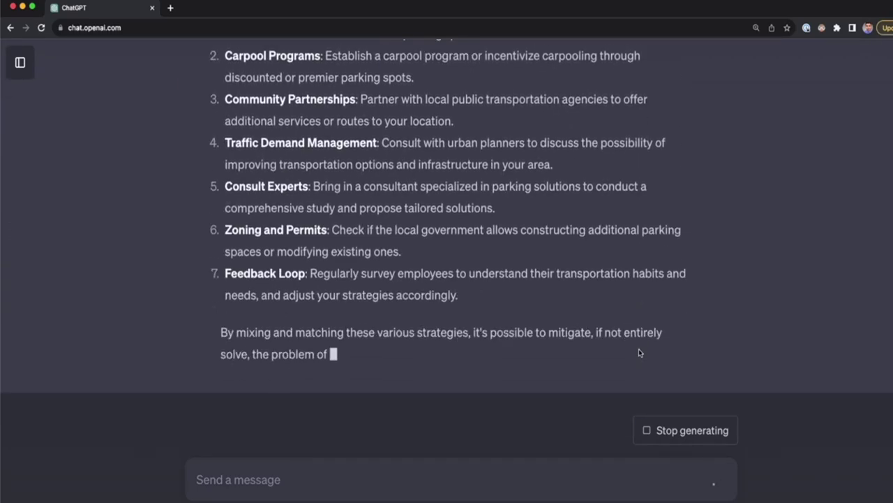
Review the short-term and long-term parking solutions in the generated answer.
scroll(639, 353, "up", 10)
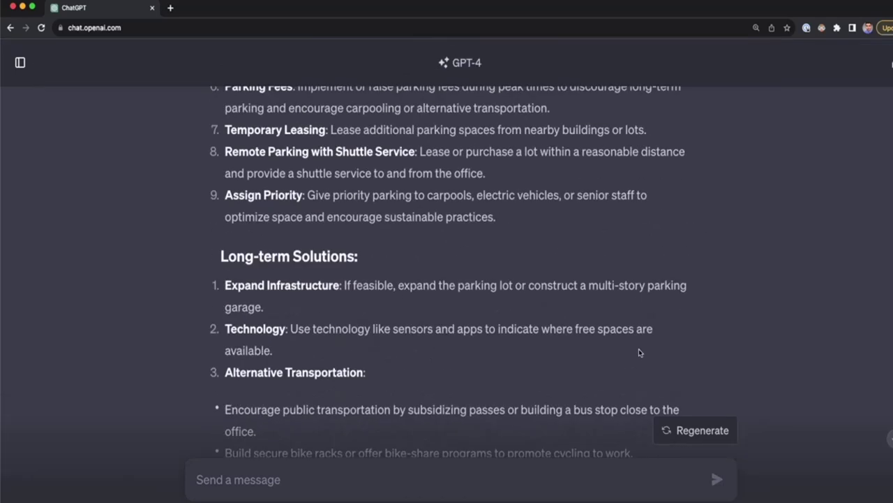
scroll(640, 354, "up", 5)
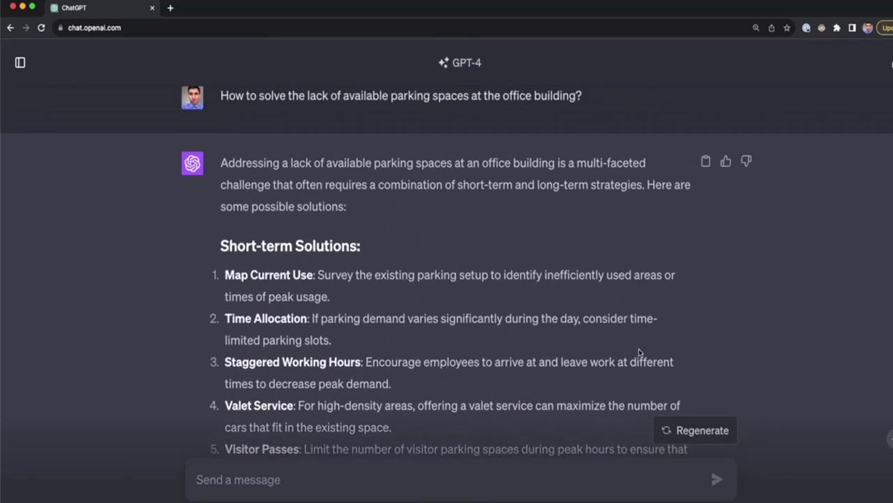
scroll(640, 352, "down", 8)
scroll(638, 353, "down", 1)
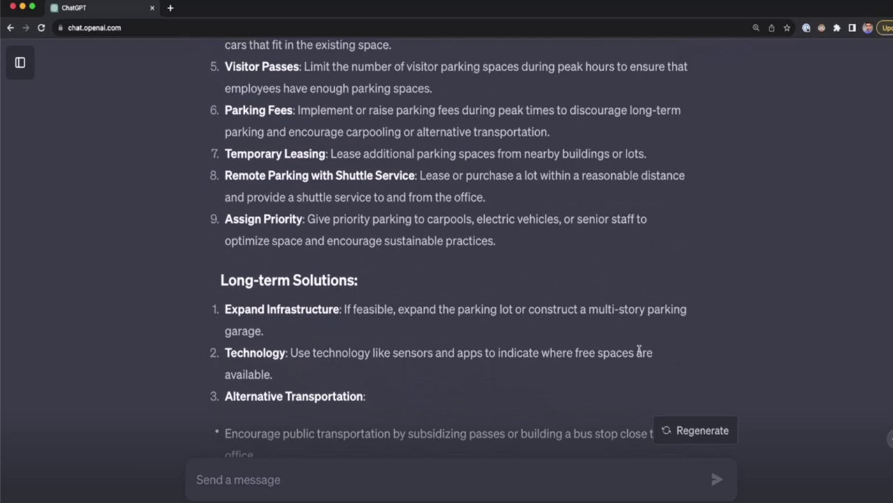
scroll(639, 352, "up", 6)
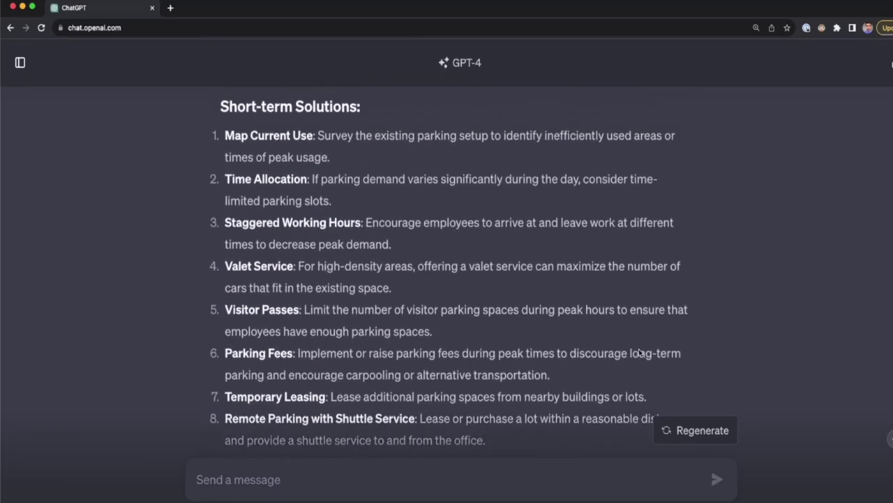
scroll(639, 352, "up", 4)
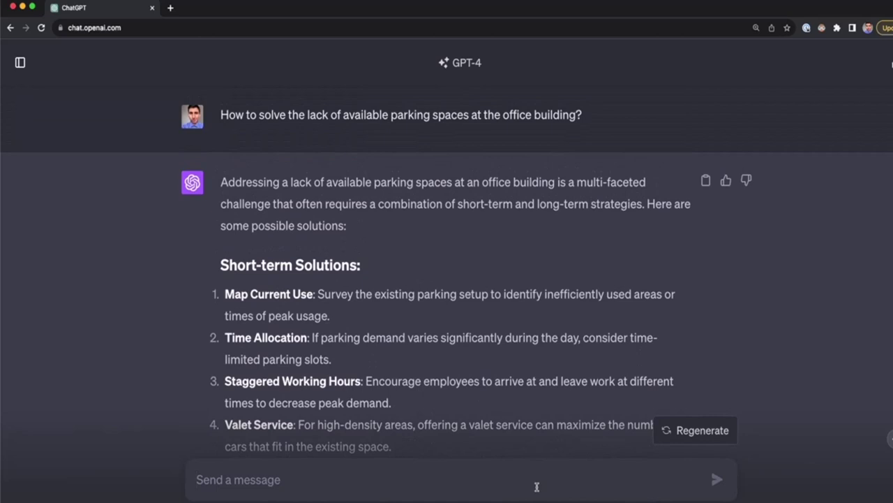
Draft a prompt requesting solutions to employees' office parking complaints from specific perspectives, with Perspective #1 the building owner wanting more space and #2 the employees' commuting stress.
type("I'll give you an issue I have and you have to find the solution following a specific perspective that I'll also give you.  Issue: Employees are complaining about the lack of available parking spaces at the office building.  Perspective #1: Building owner - increase parking space Perspective #2: Employees owner -parking stressful and having limited commuting options")
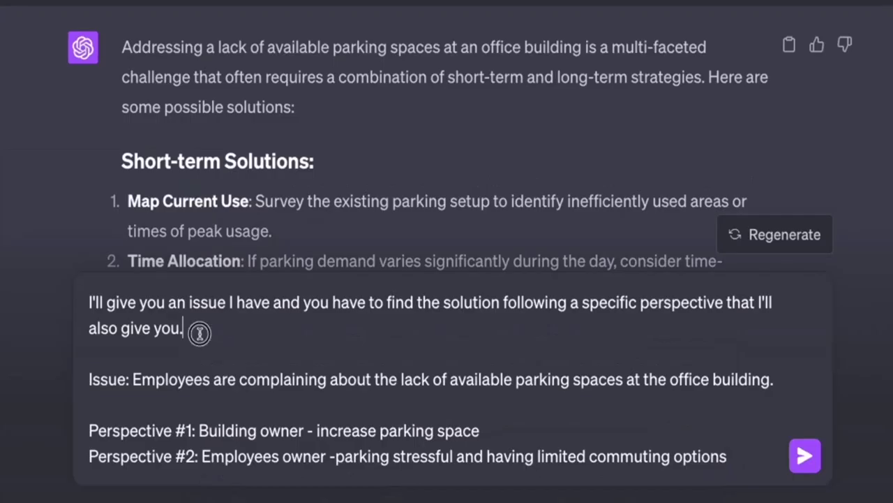
left_click_drag(276, 388, 195, 372)
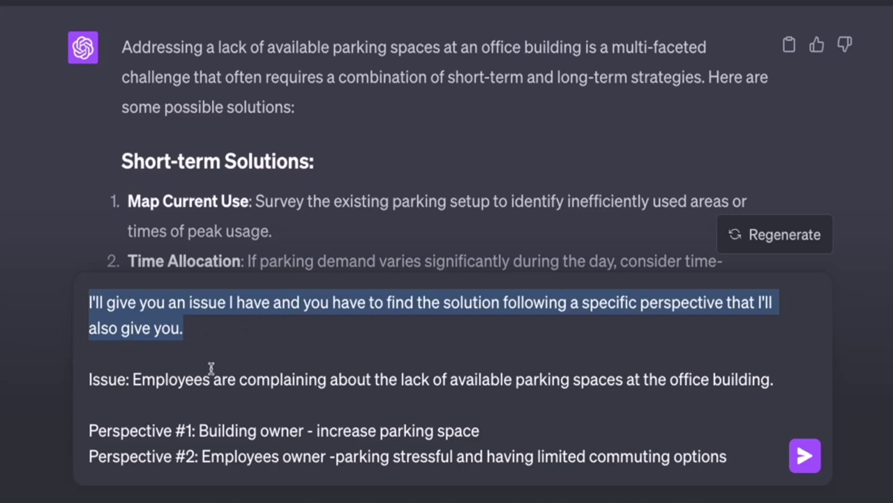
double_click(195, 385)
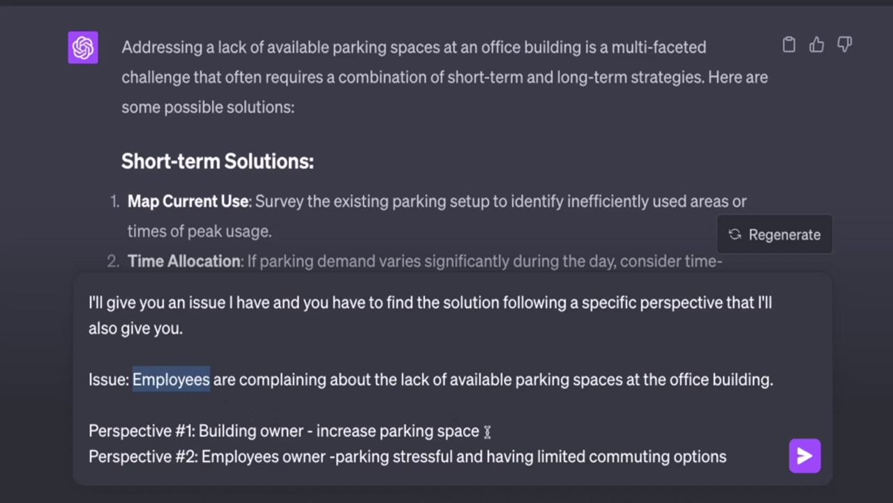
left_click_drag(487, 431, 88, 431)
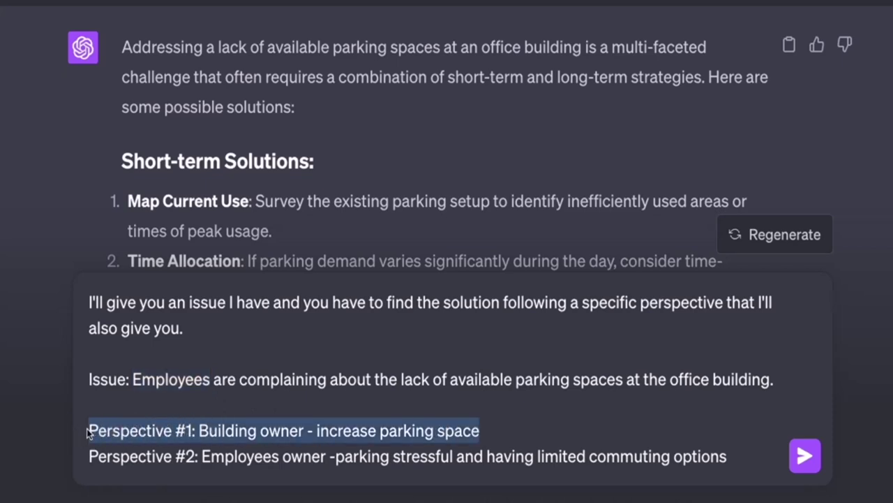
left_click(221, 431)
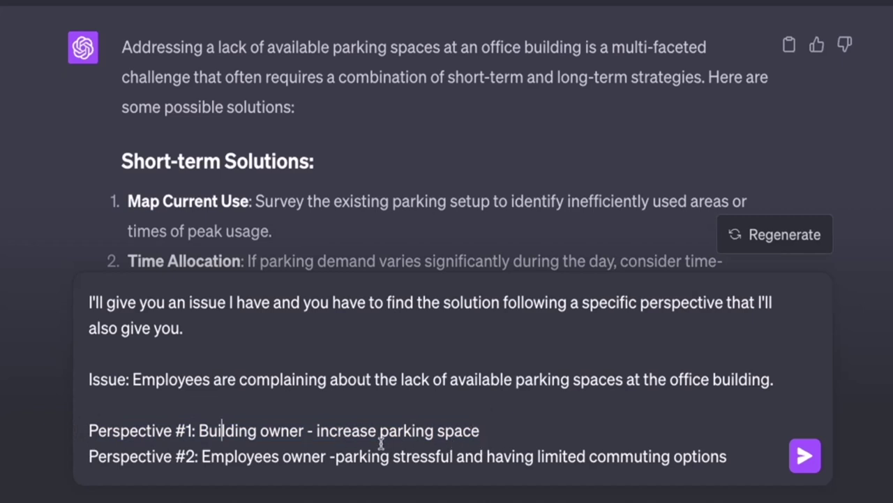
Remove the word "owner" from the Perspective #2 line about employees and send the prompt.
double_click(301, 461)
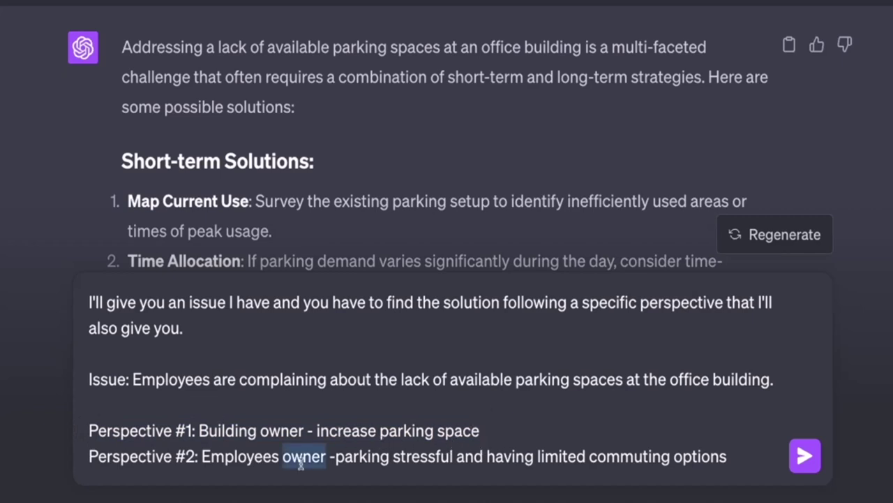
key("BackSpace")
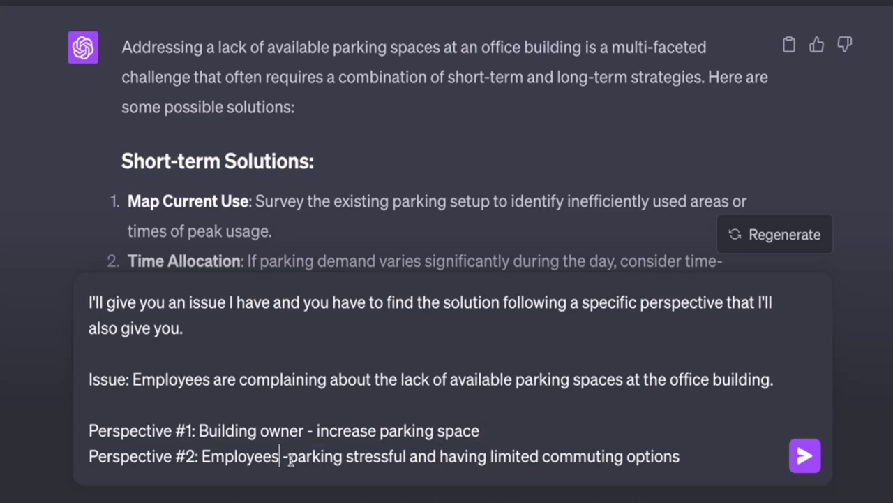
left_click_drag(323, 454, 683, 459)
left_click(682, 459)
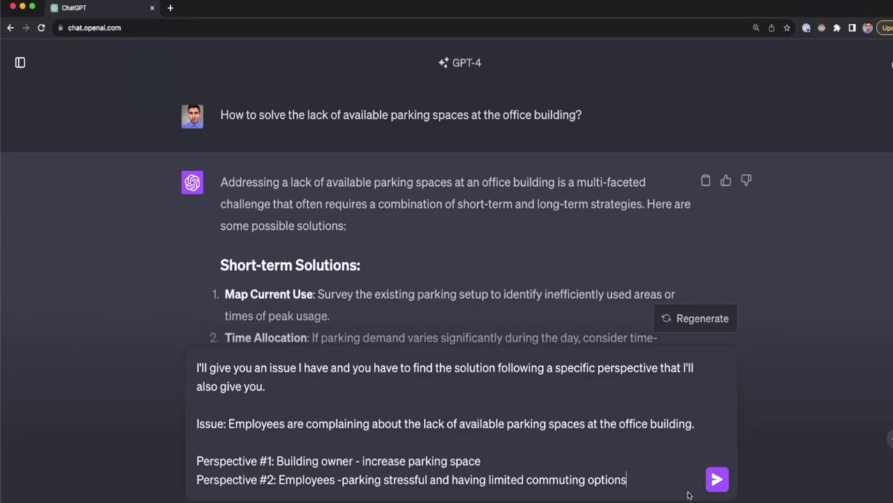
left_click(718, 479)
Read the building owner solutions under Perspective #1, highlighting the Rent or Lease and Time-Limited Spaces headings.
scroll(543, 307, "down", 3)
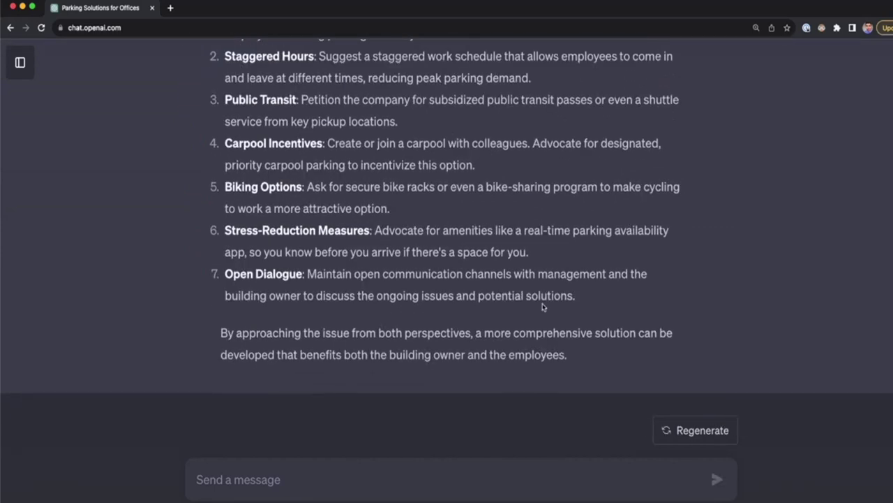
scroll(543, 307, "up", 10)
scroll(542, 305, "up", 7)
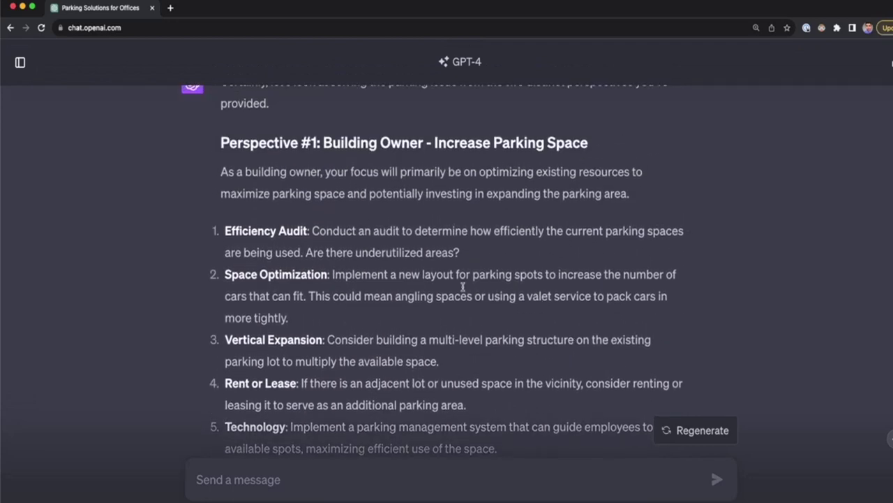
scroll(312, 165, "up", 3)
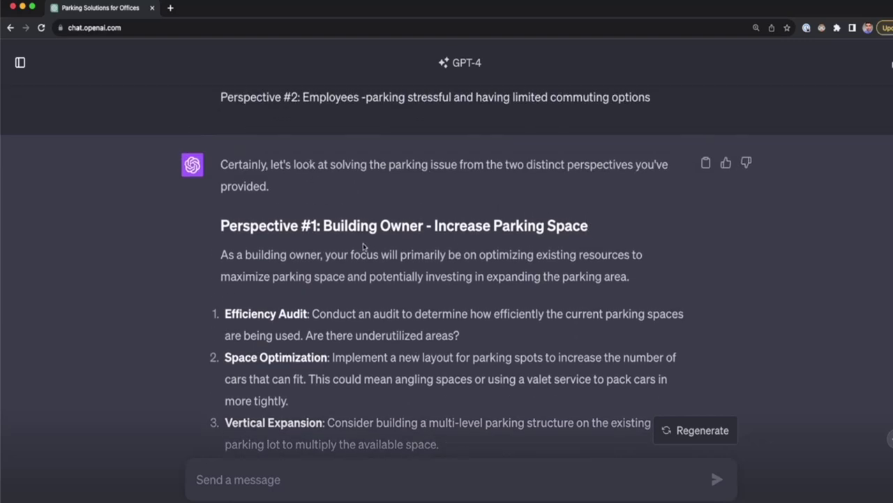
scroll(335, 236, "down", 3)
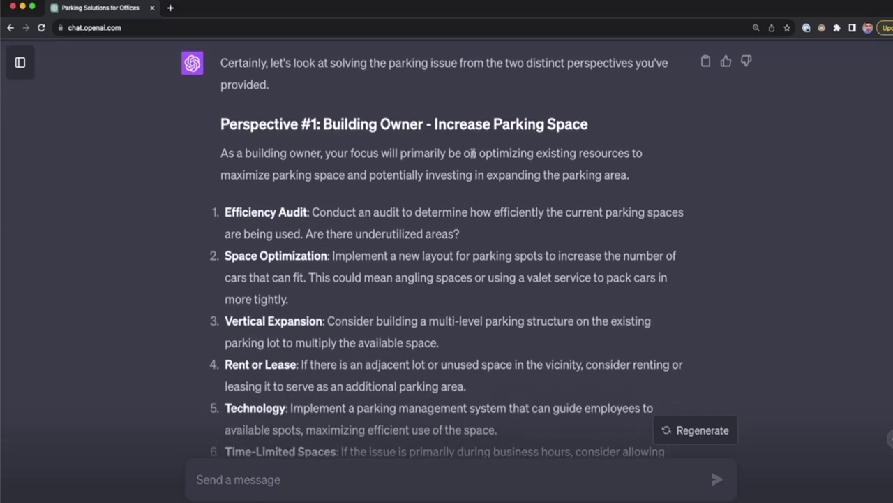
scroll(313, 233, "down", 1)
scroll(312, 233, "down", 2)
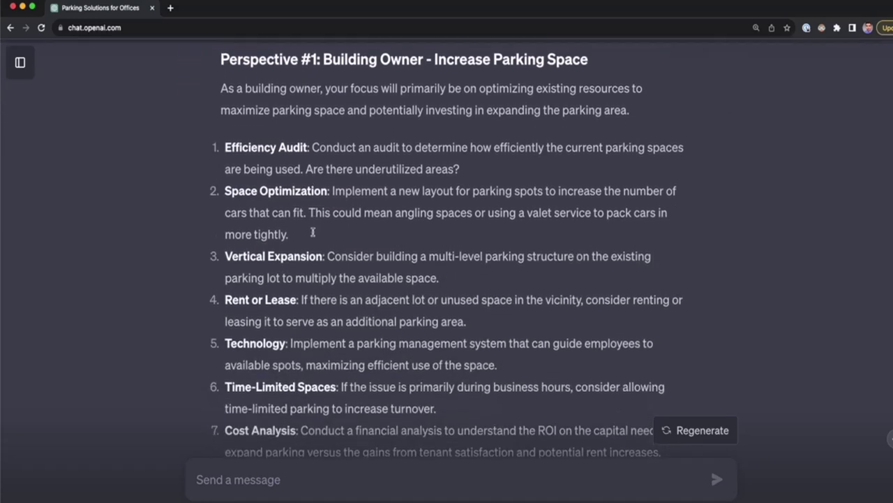
scroll(312, 232, "down", 1)
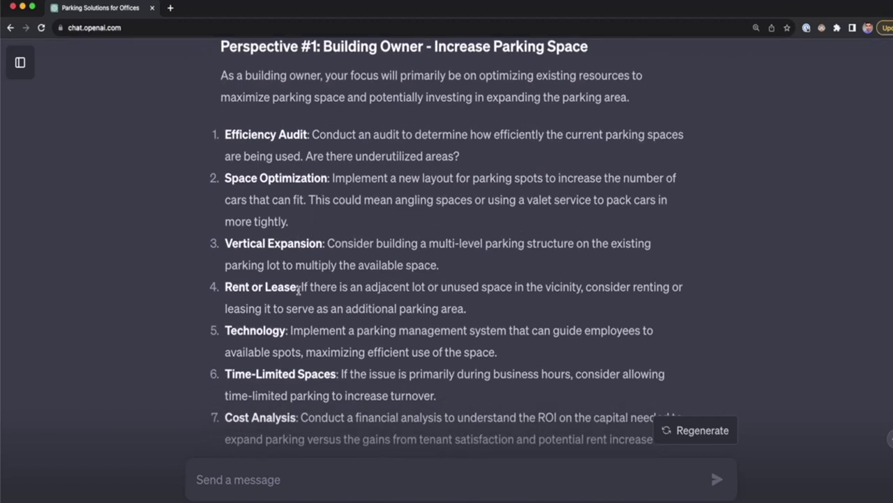
left_click_drag(299, 287, 245, 287)
scroll(269, 320, "down", 5)
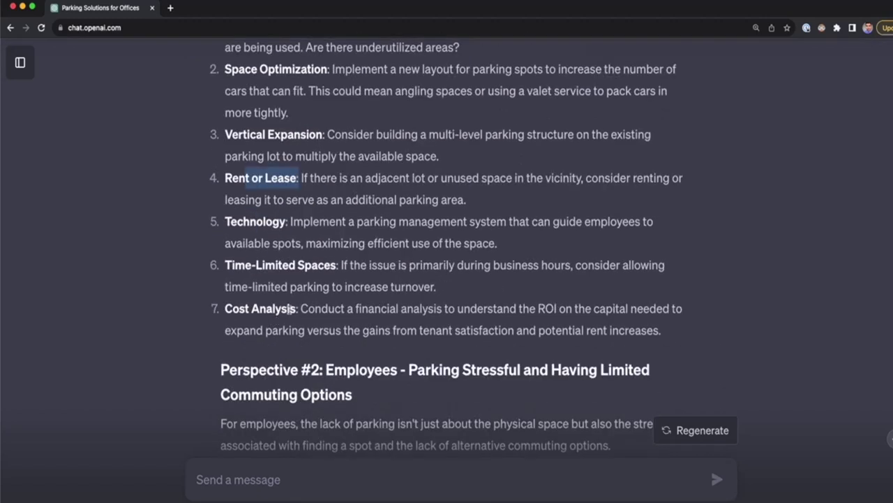
left_click_drag(336, 268, 246, 267)
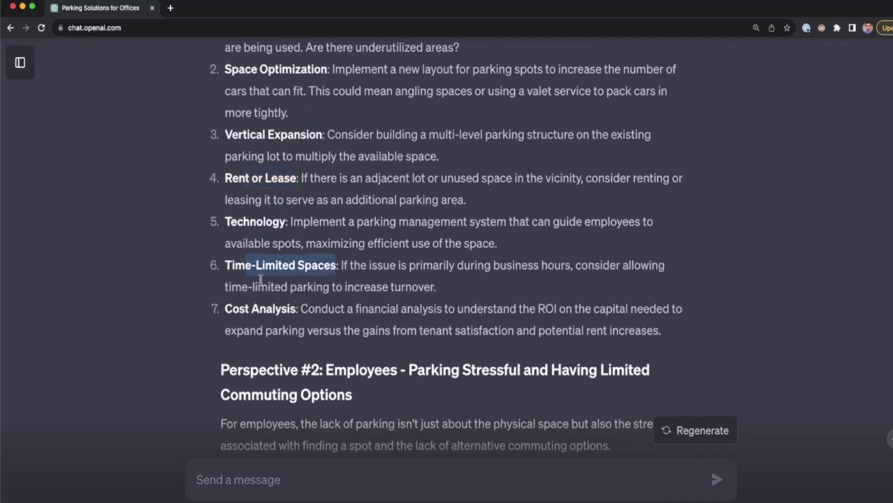
Read the employee solutions under Perspective #2 about stressful parking and limited commuting options.
scroll(311, 314, "down", 6)
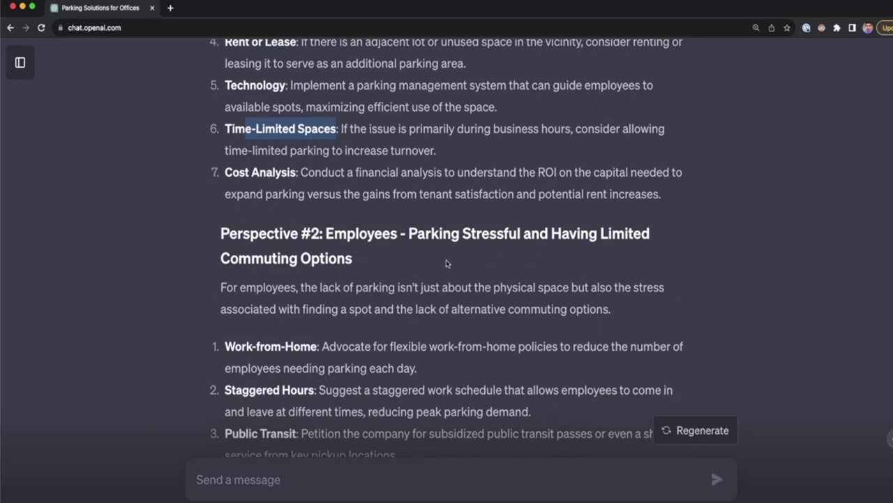
scroll(448, 262, "down", 6)
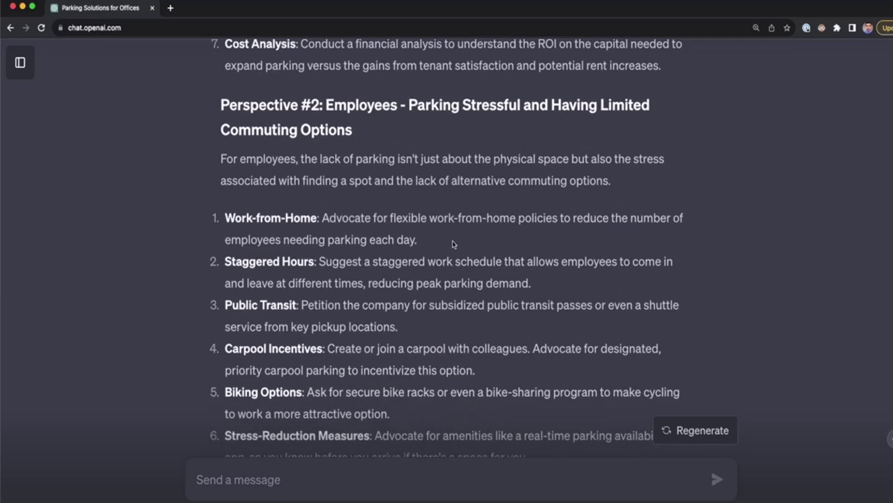
scroll(453, 240, "down", 3)
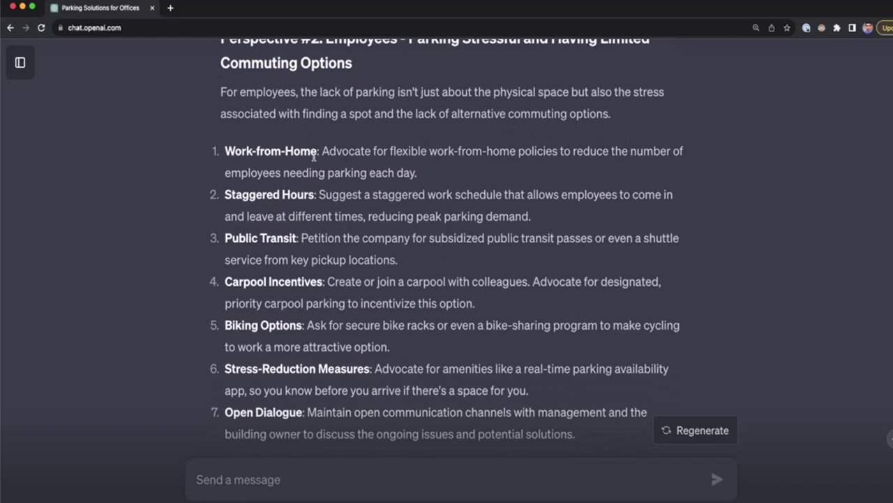
Highlight the Work-from-Home, Carpool Incentives, Open Dialogue and Stress-Reduction Measures headings in the Perspective #2 employee solutions.
left_click_drag(317, 151, 225, 152)
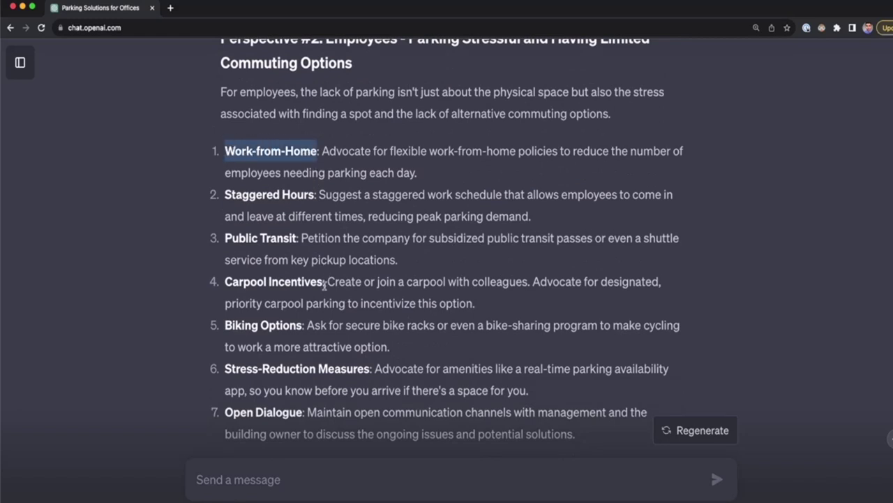
left_click_drag(324, 282, 225, 291)
scroll(307, 361, "down", 2)
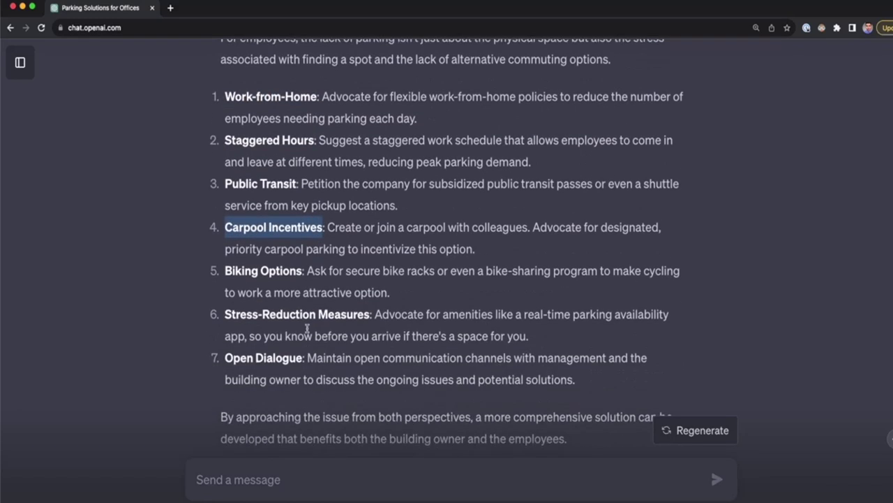
left_click_drag(301, 358, 211, 363)
left_click_drag(373, 317, 226, 315)
scroll(370, 322, "down", 3)
Return to the first general parking answer and highlight Time Allocation, Valet Service and Parking Fees under Short-term Solutions.
scroll(369, 322, "up", 10)
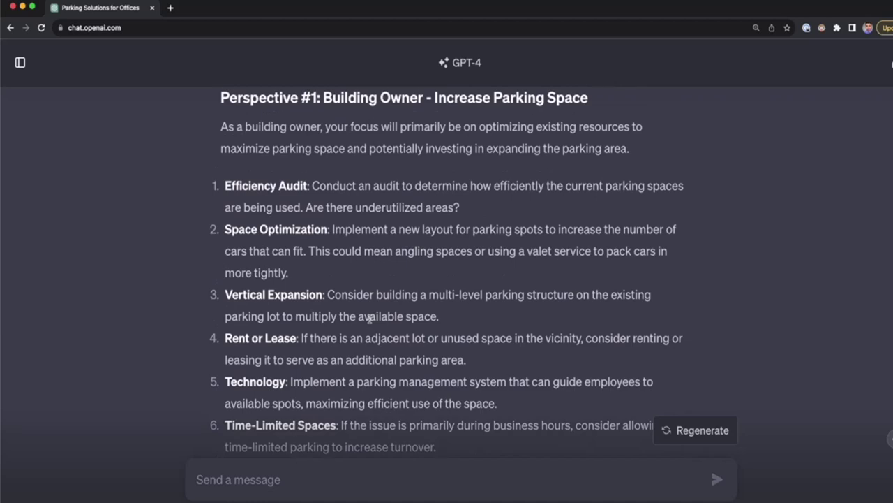
scroll(370, 318, "up", 15)
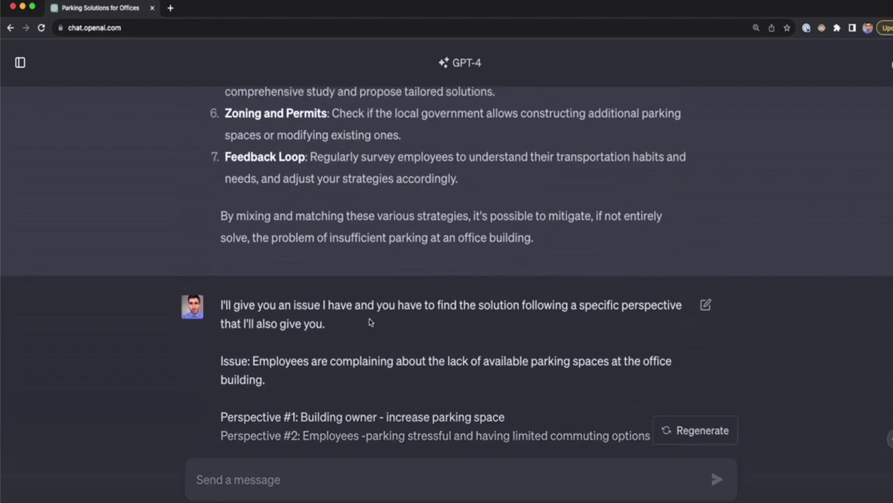
scroll(369, 321, "up", 12)
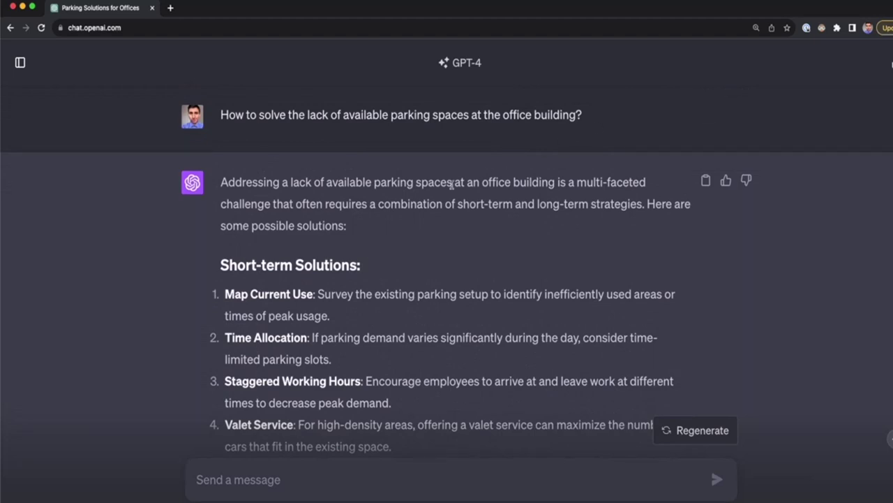
scroll(410, 314, "down", 3)
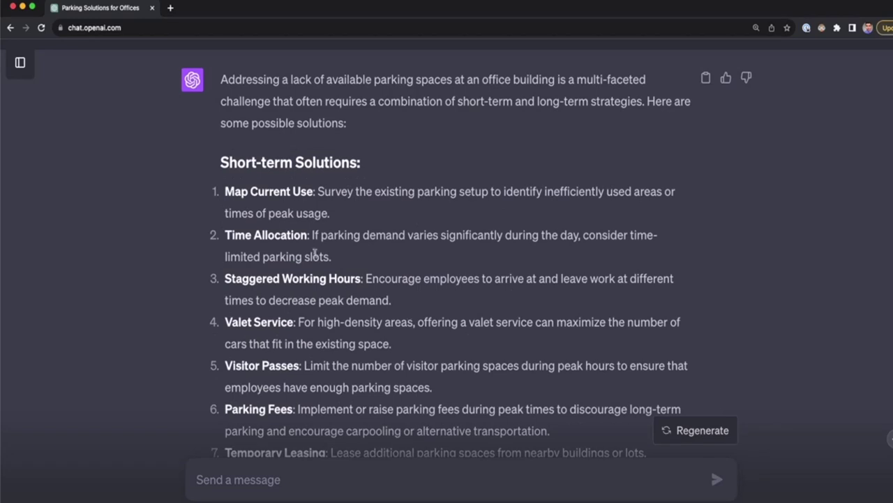
left_click_drag(311, 236, 234, 238)
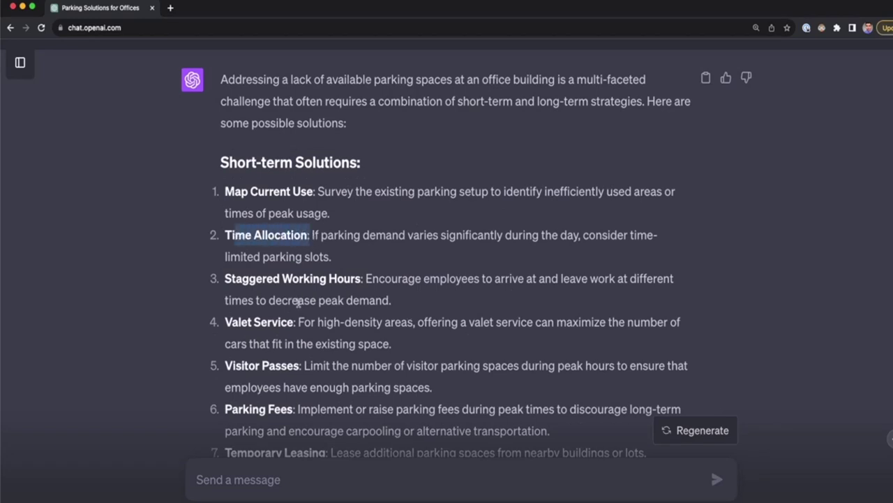
left_click_drag(295, 322, 217, 326)
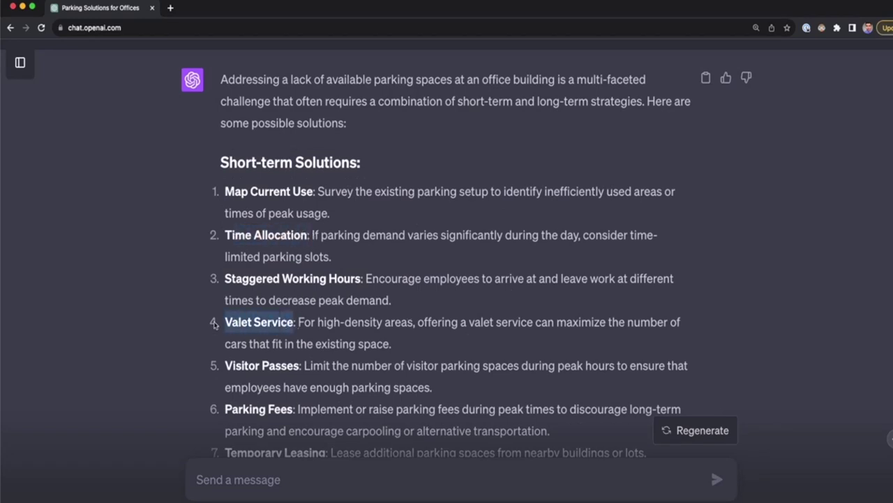
triple_click(290, 410)
left_click(356, 400)
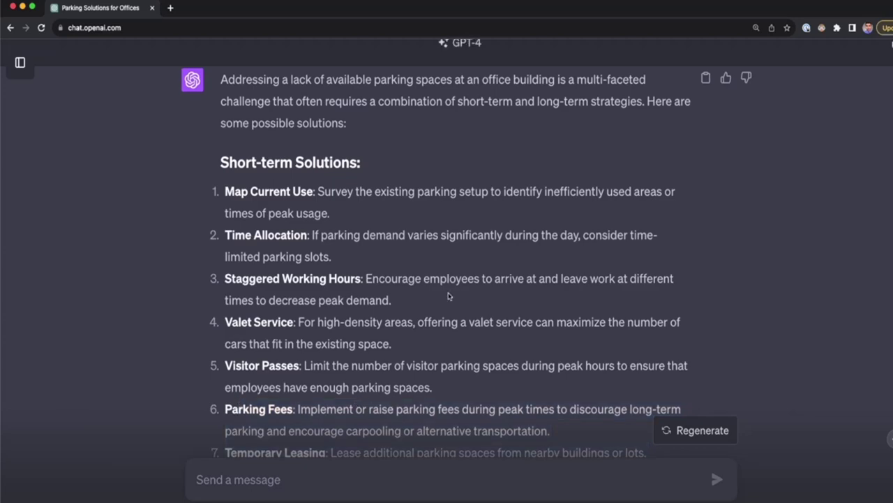
Compare the perspective-based prompt with its answers and highlight the list of employee solutions under Perspective #2.
scroll(450, 226, "down", 15)
scroll(451, 258, "up", 3)
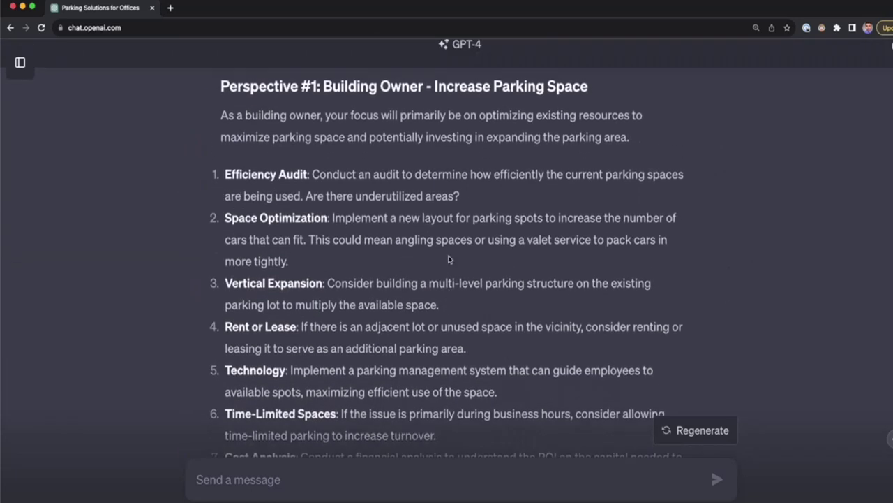
scroll(359, 209, "up", 2)
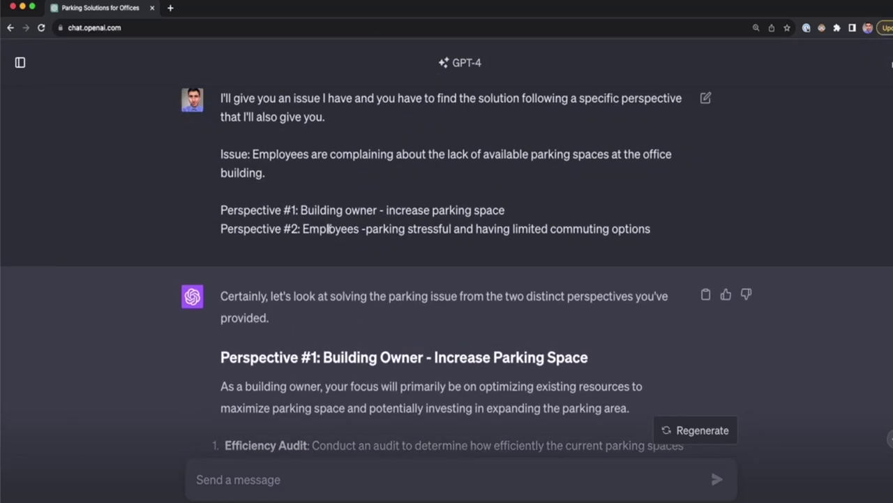
scroll(328, 228, "down", 3)
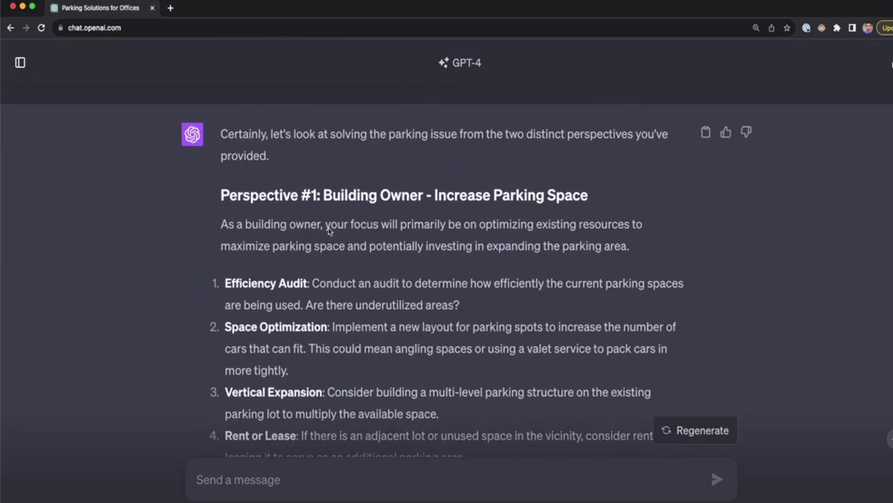
scroll(328, 229, "up", 3)
scroll(328, 228, "down", 10)
left_click_drag(225, 215, 530, 452)
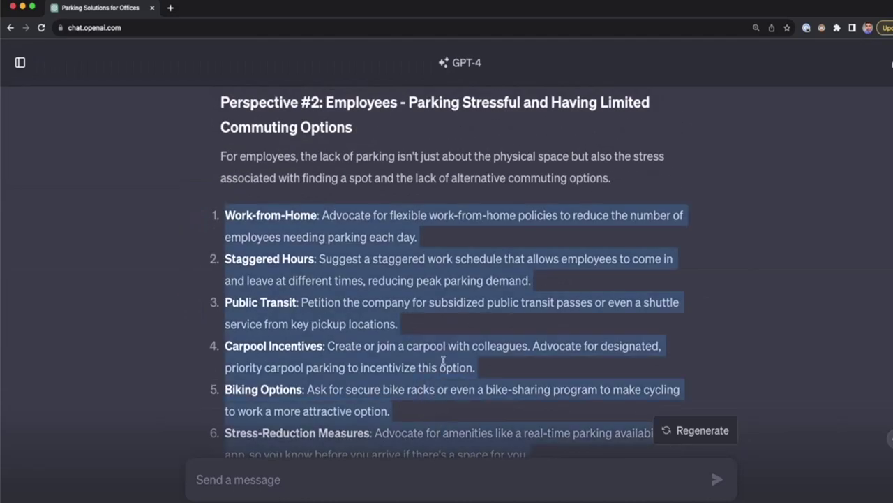
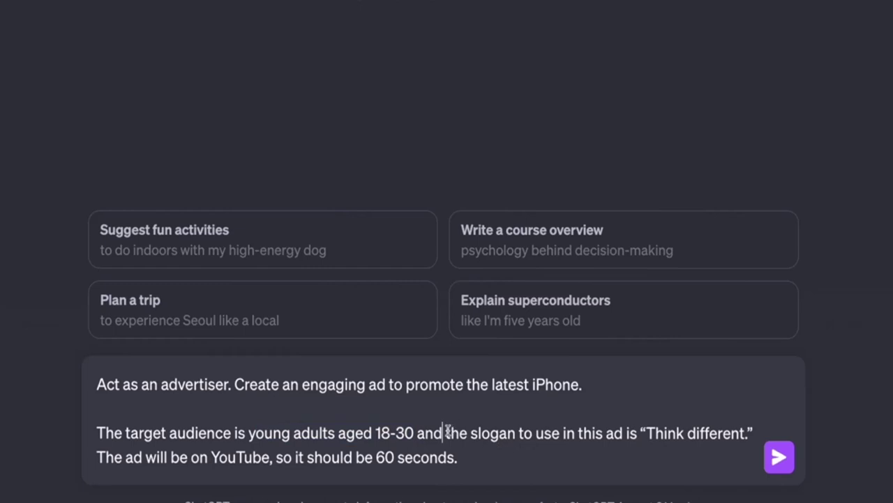
Review the audience, "Think different" slogan and 60-second length in the advertiser prompt for the latest iPhone, and send it.
left_click(446, 433)
left_click_drag(640, 433, 741, 433)
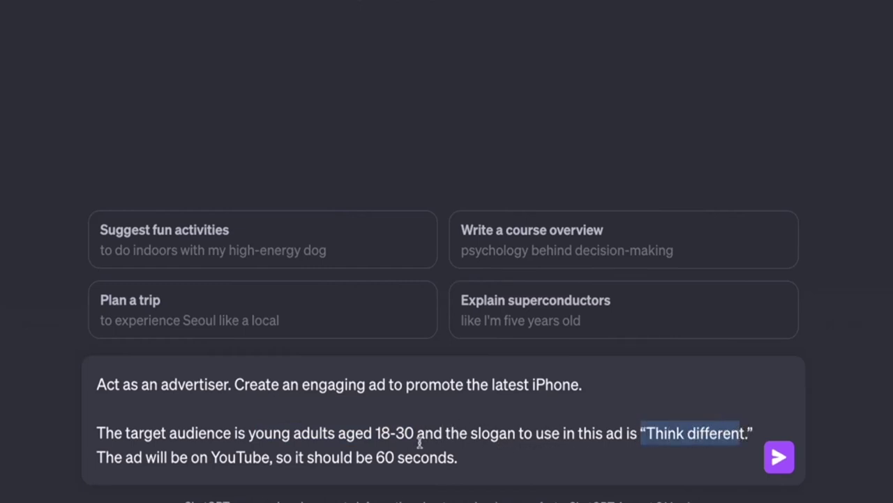
left_click(405, 455)
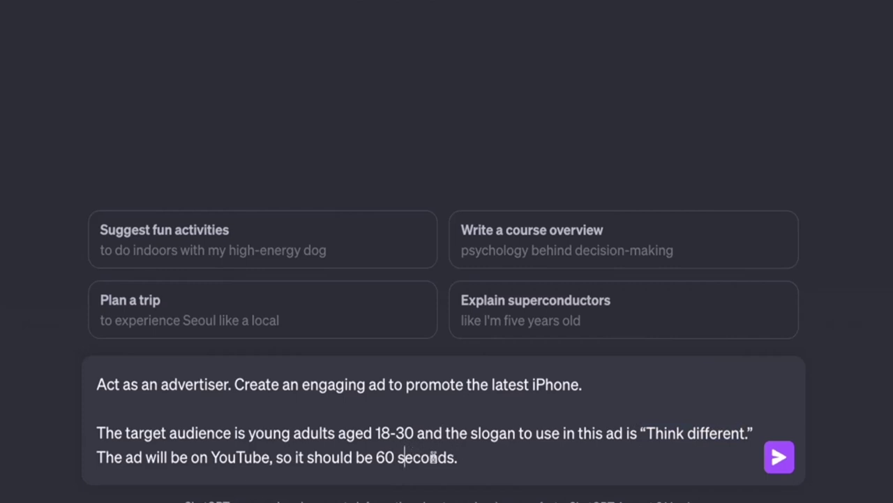
left_click(489, 463)
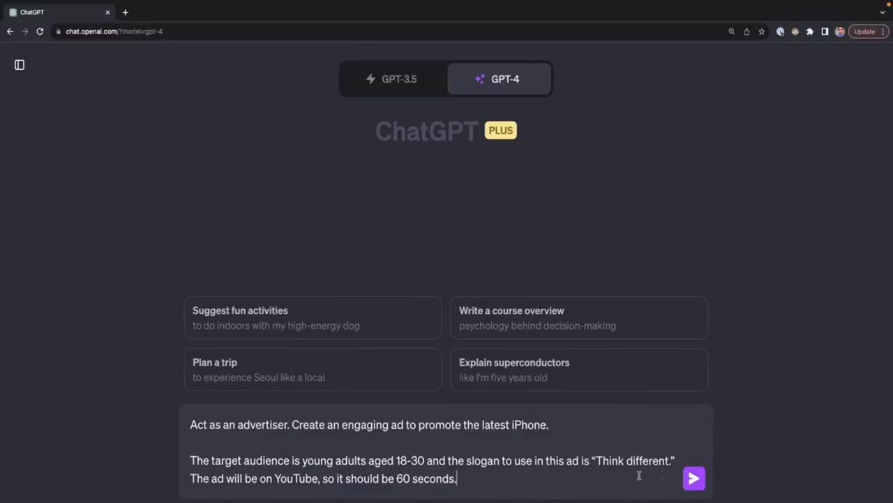
left_click(697, 483)
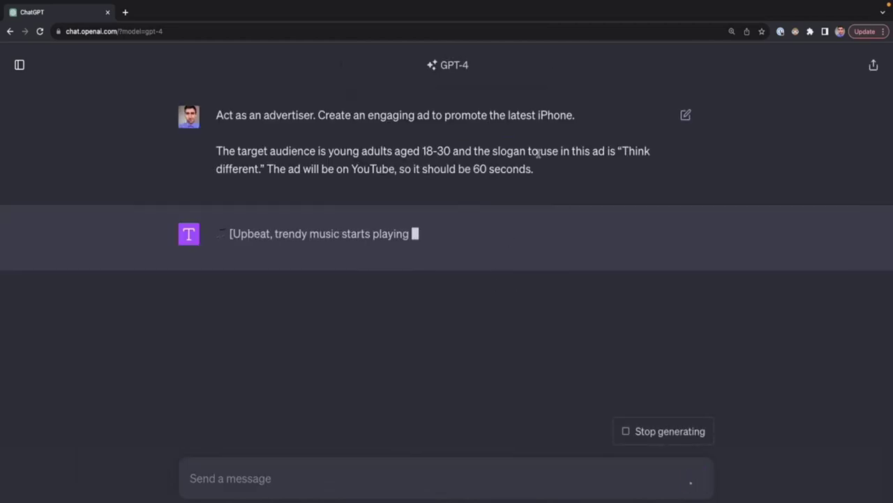
Read through the generated iPhone ad script and advance past the Exercise 1 - Basic Prompt slide.
left_click_drag(534, 170, 235, 153)
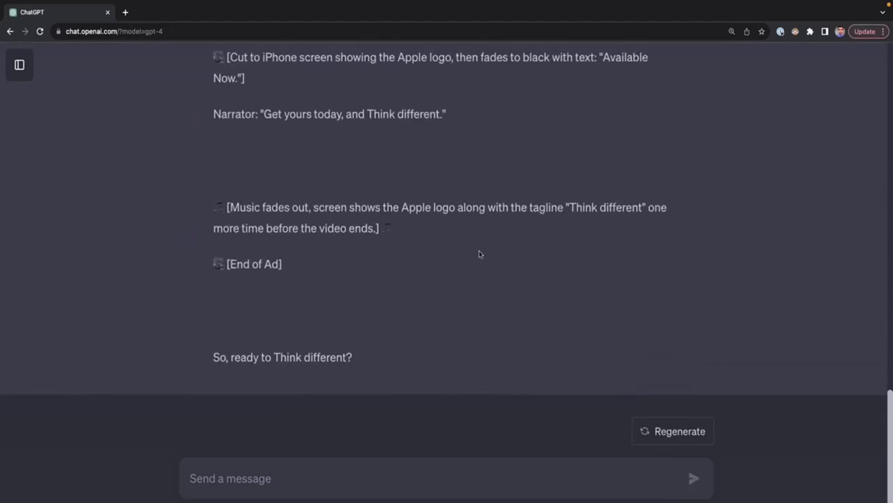
scroll(478, 253, "up", 15)
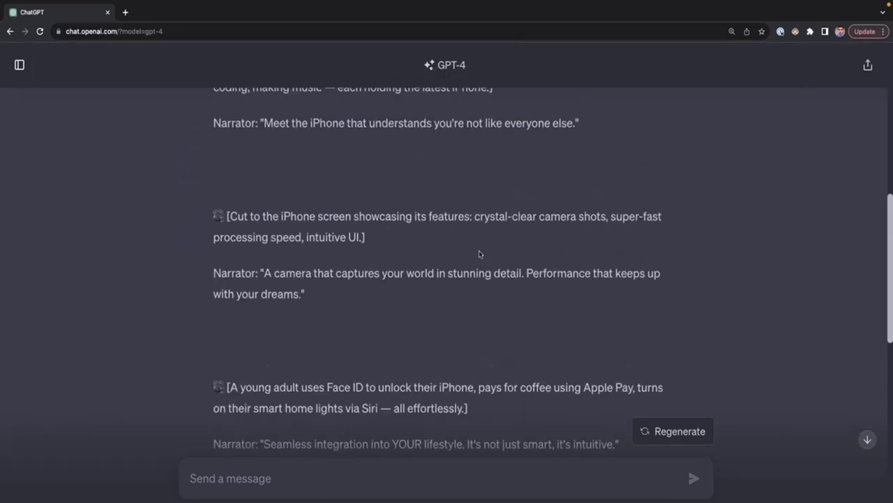
scroll(333, 273, "down", 15)
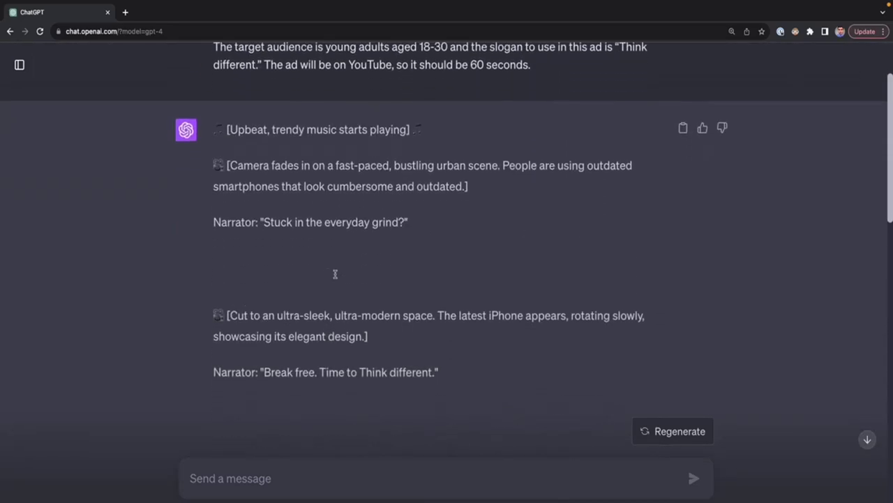
scroll(334, 277, "up", 15)
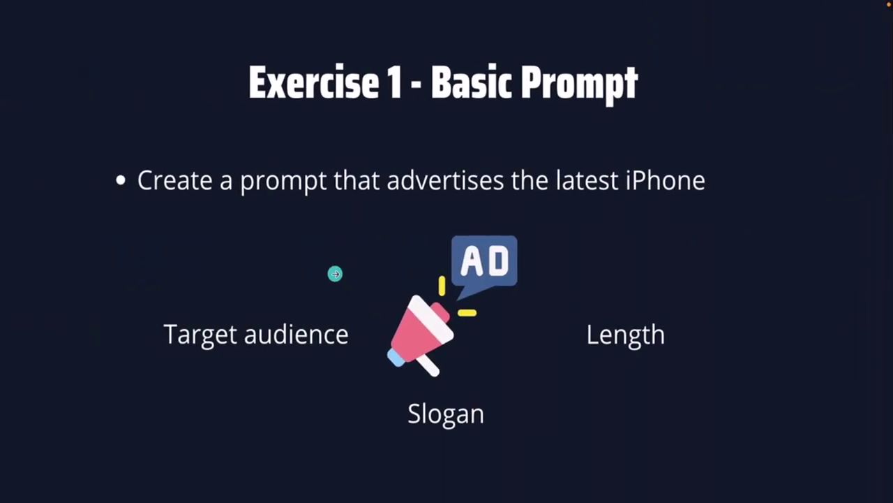
key("Right")
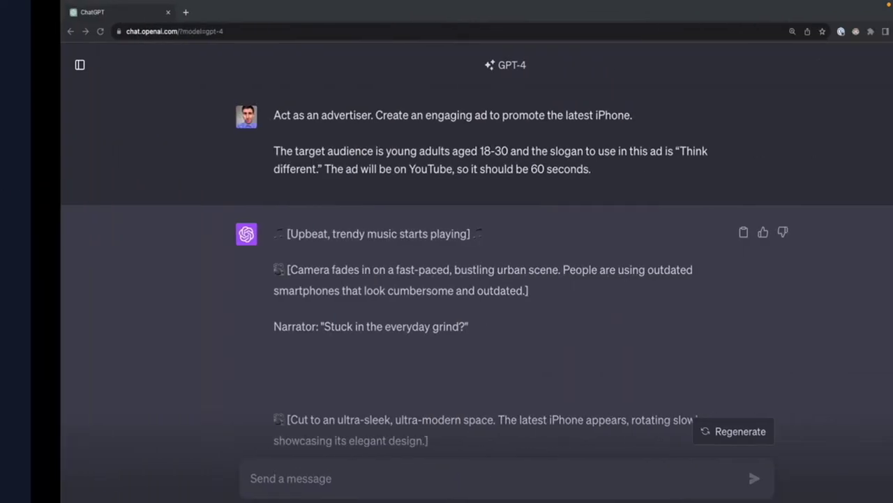
Write a follow-up prompt to act as a psychiatrist asking the patient questions in a simulated appointment, with "Hi" as the first sentence.
scroll(491, 328, "down", 10)
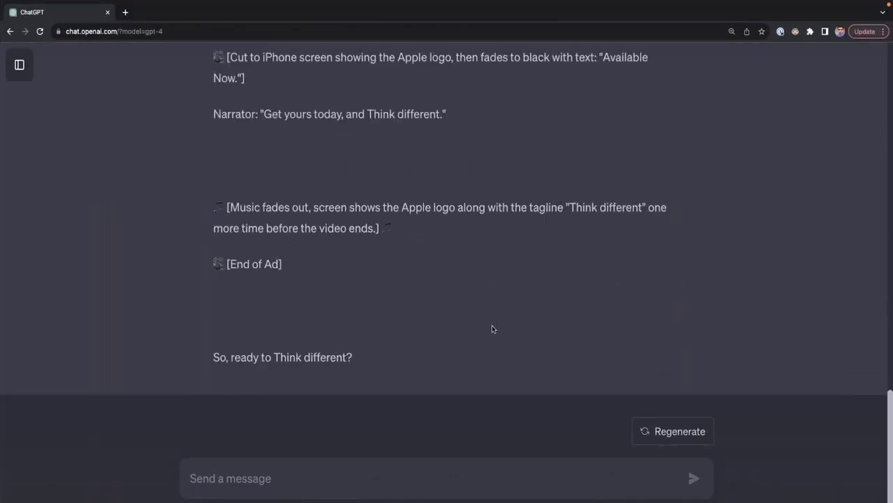
left_click(340, 477)
type("Act as a psychiatrist. I will be your patient and you will ask me questions to simulate a psychiatry pppointment.  My first sentence is \"Hi\"")
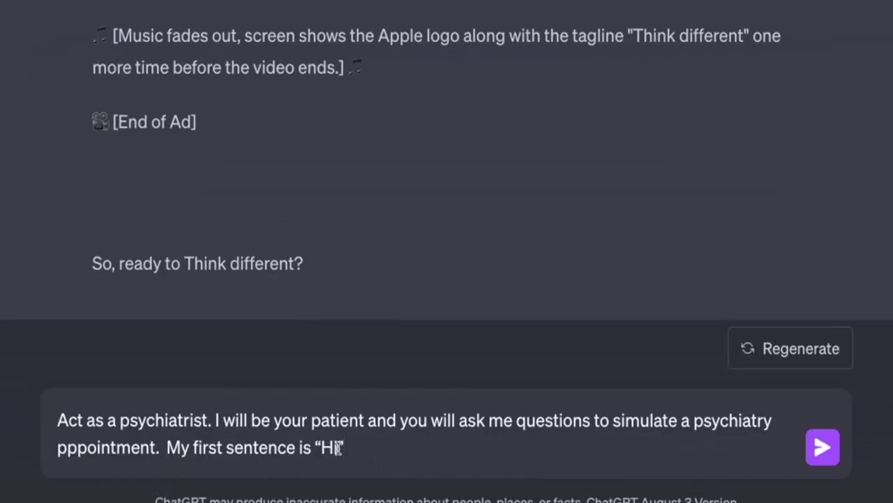
left_click(211, 421)
left_click_drag(211, 421, 230, 426)
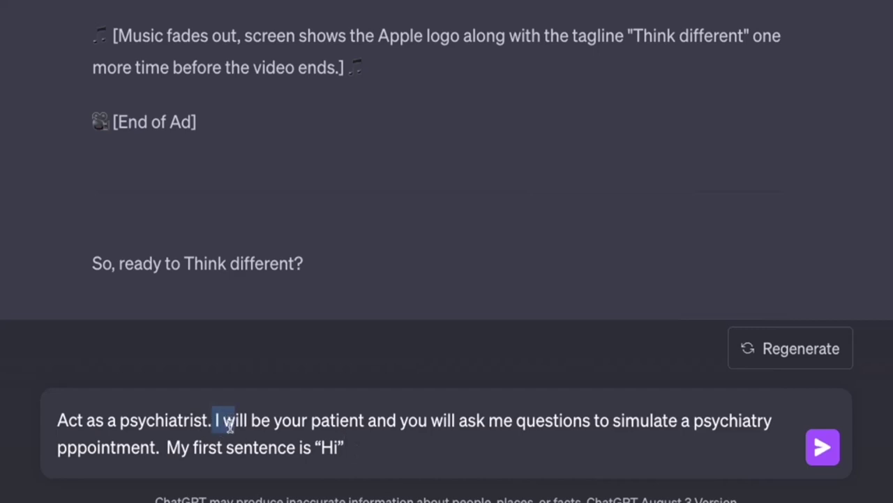
left_click(231, 424)
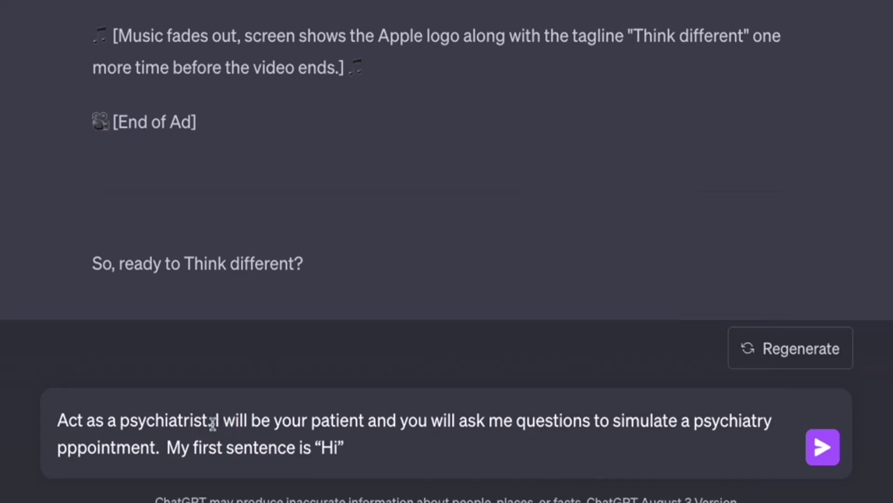
left_click(355, 437)
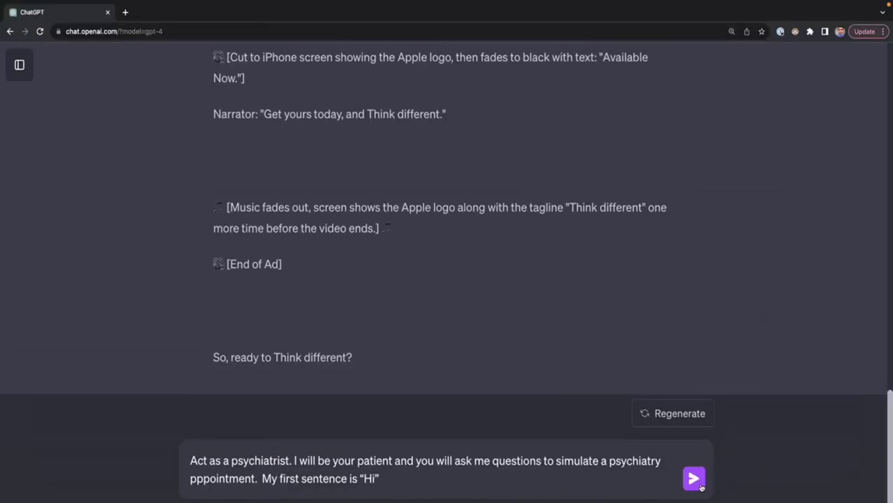
Send the psychiatrist prompt and highlight the questions in the reply.
left_click(823, 446)
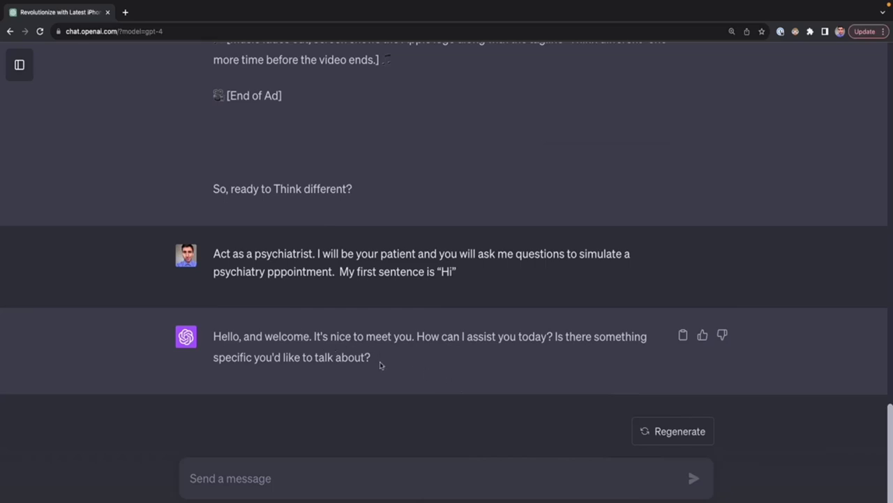
left_click_drag(383, 366, 426, 335)
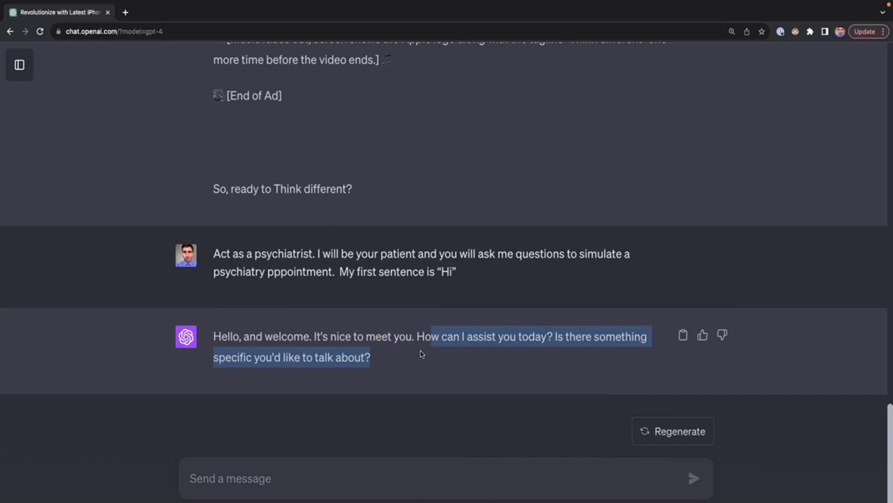
left_click(417, 366)
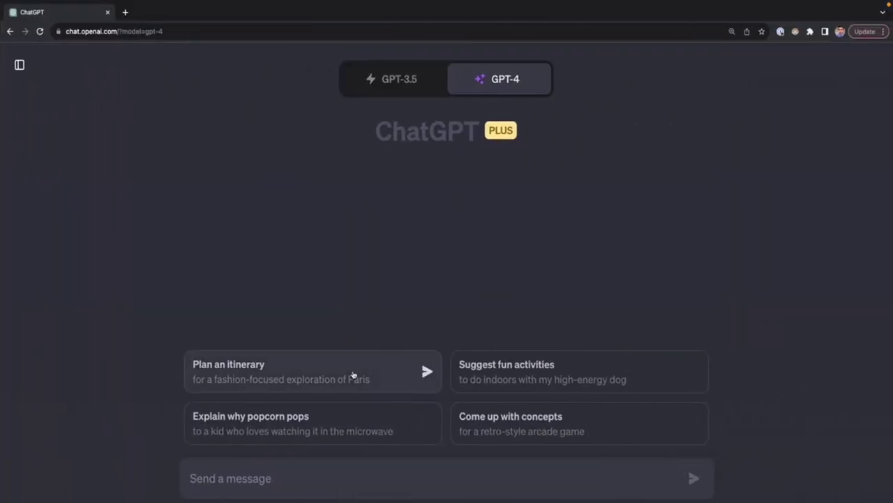
Draft a prompt ranking the world's largest cities by population in the format Rank - City - 2020 Population - 2019 Population - Growth Rate.
left_click(250, 476)
type("Rank the world’s largest cities by population. Use the format below Rank - City  - 2020 Population - 2019 Population - Growth Rate")
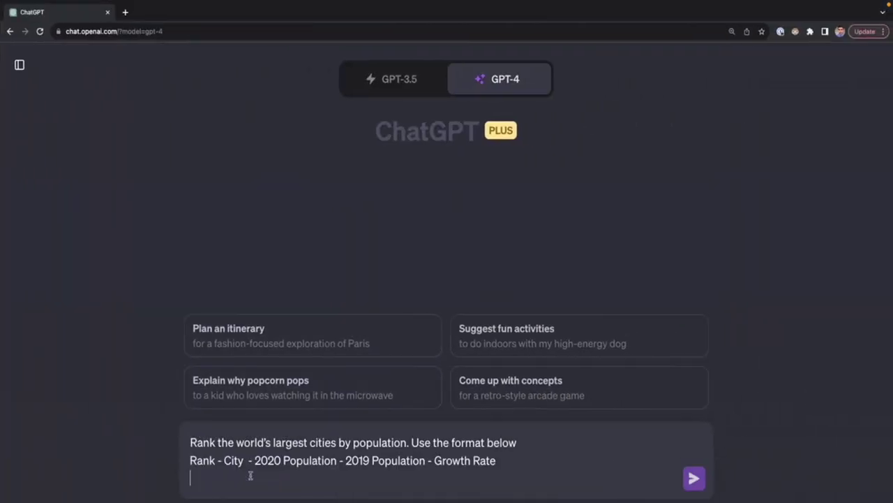
key("BackSpace")
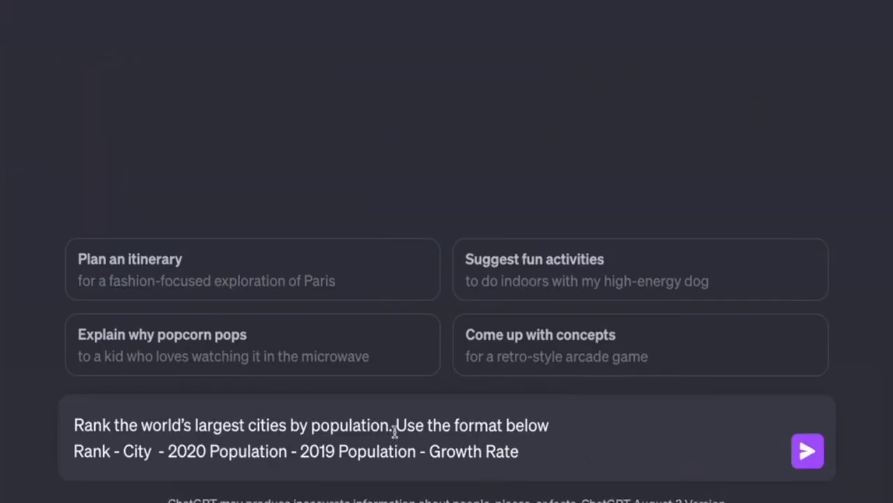
left_click_drag(395, 429, 68, 431)
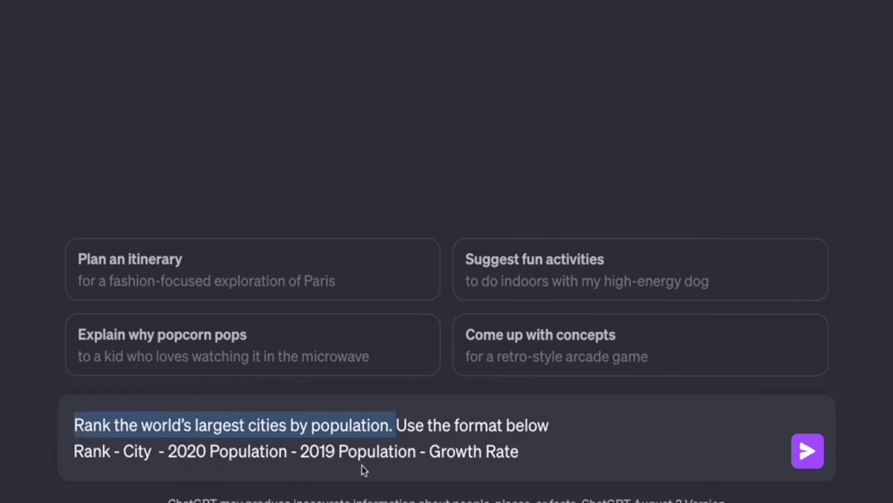
left_click(425, 450)
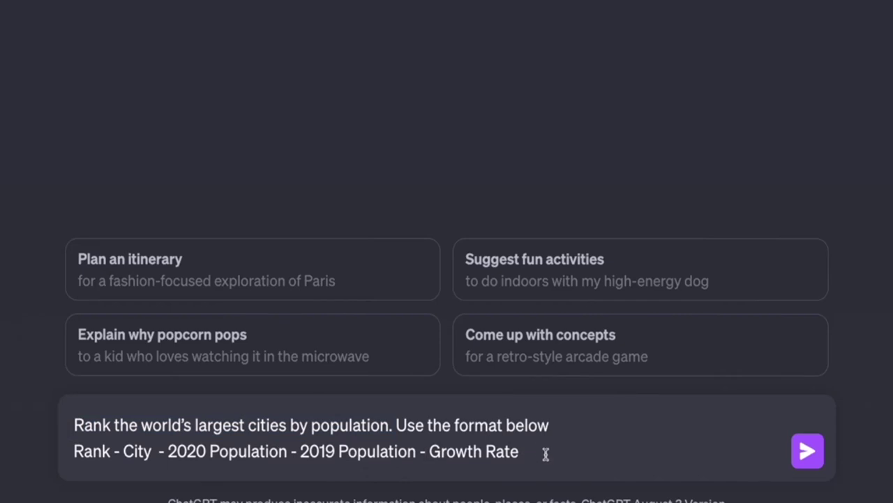
Highlight the Rank, City, 2020 and 2019 parts of the format line in the city ranking prompt and send it.
left_click_drag(540, 451, 81, 455)
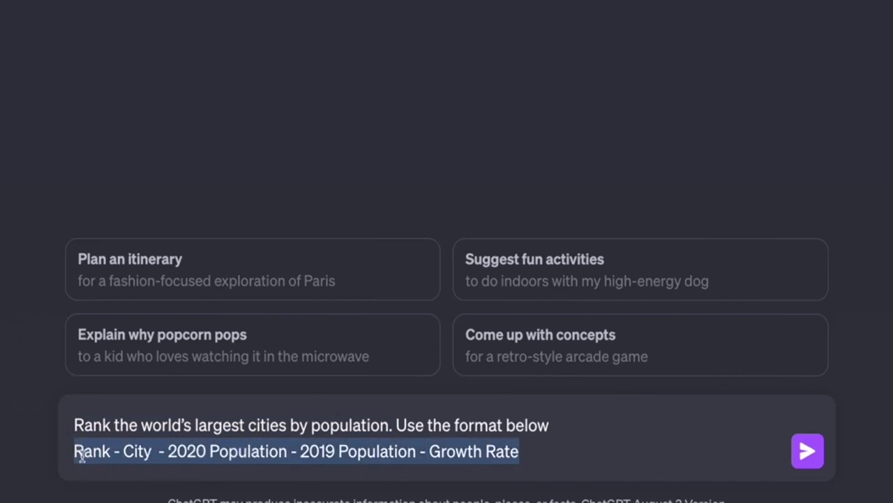
double_click(81, 455)
double_click(139, 452)
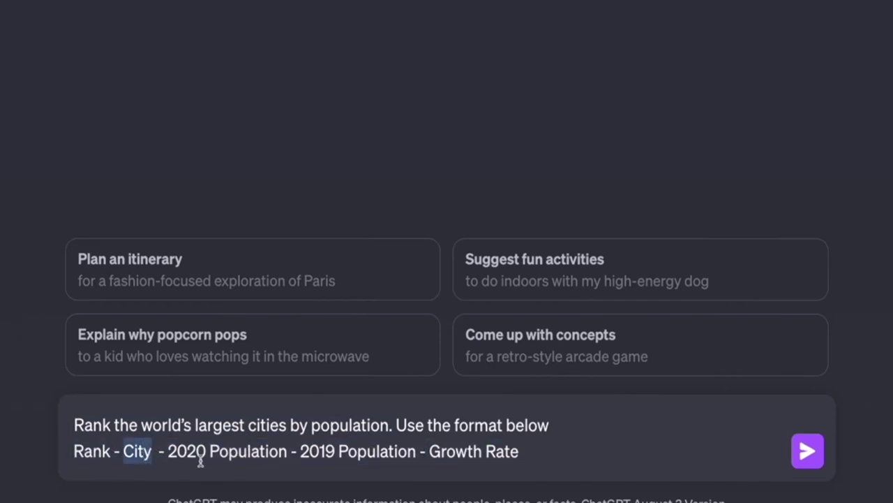
double_click(195, 453)
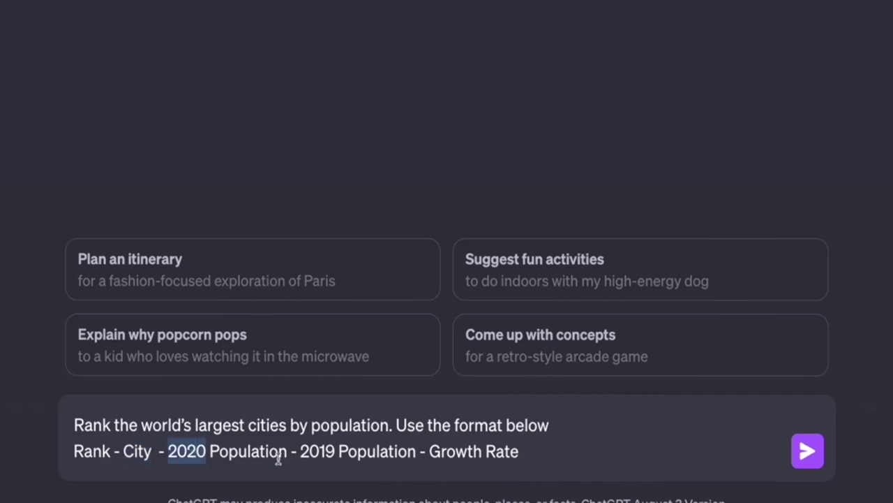
double_click(314, 453)
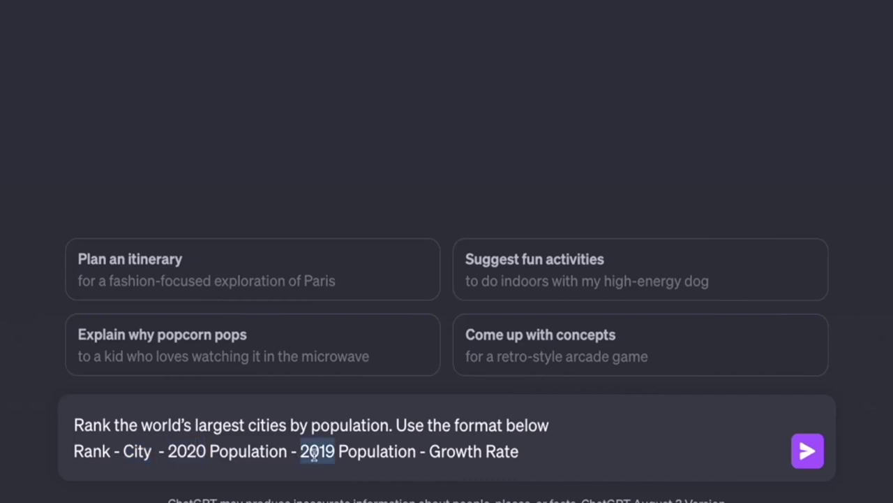
left_click(528, 457)
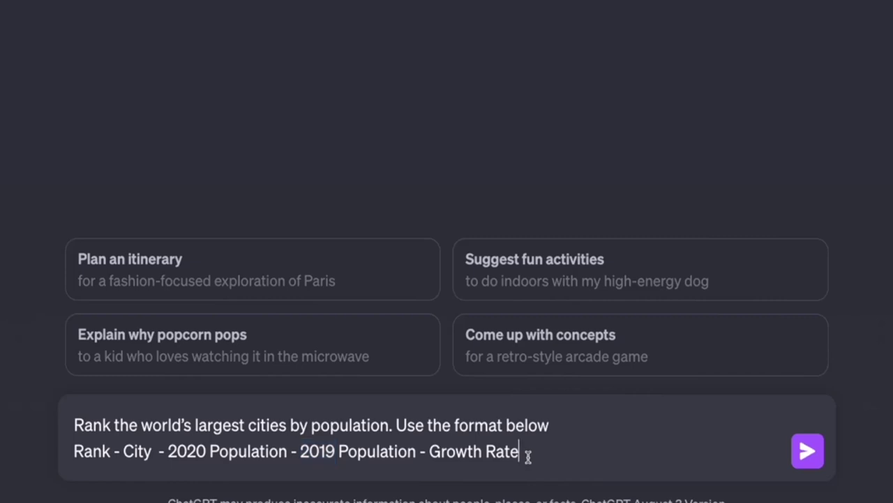
left_click(808, 452)
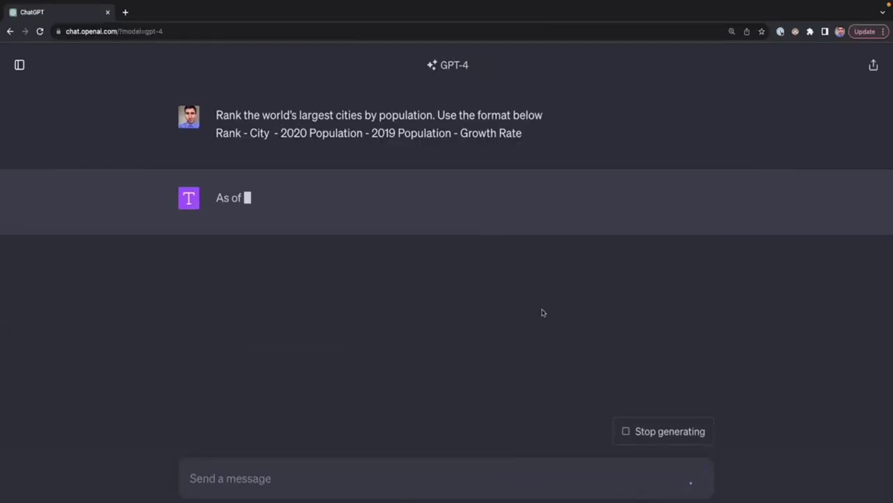
Compare the ranked city list with the requested format line and advance past the Exercise 3 - Output Template slide.
left_click_drag(528, 144, 214, 135)
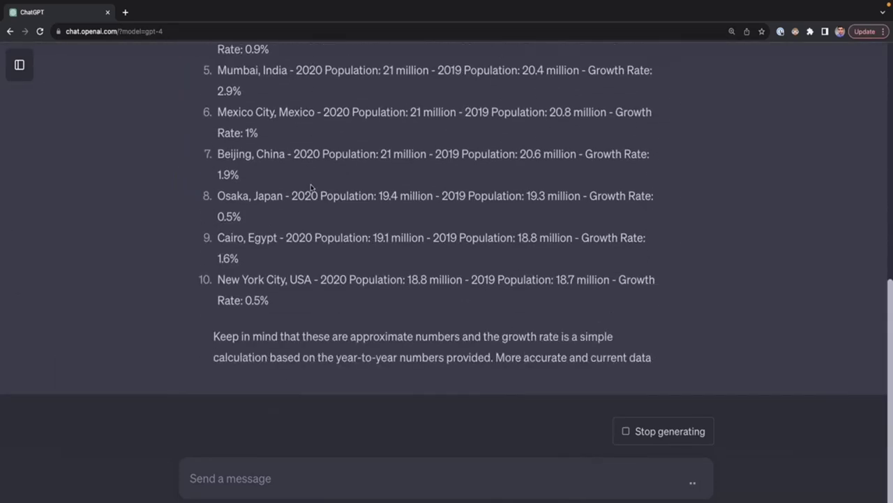
scroll(382, 221, "up", 6)
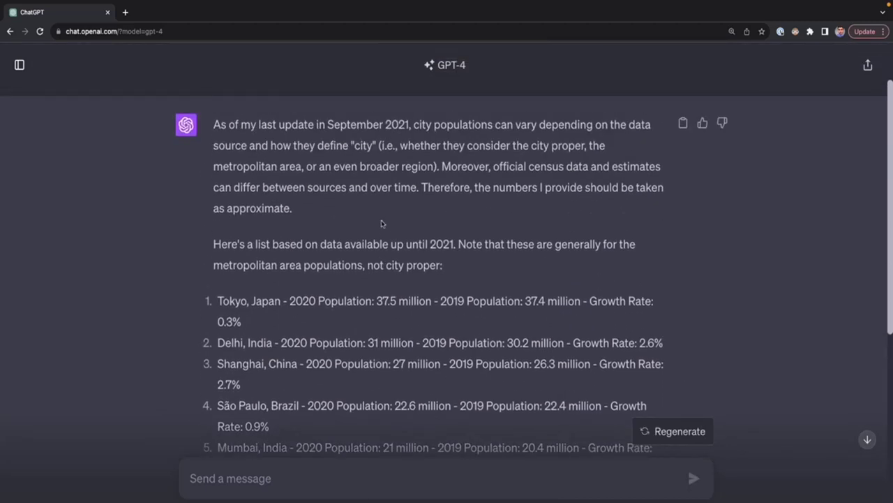
scroll(363, 297, "up", 2)
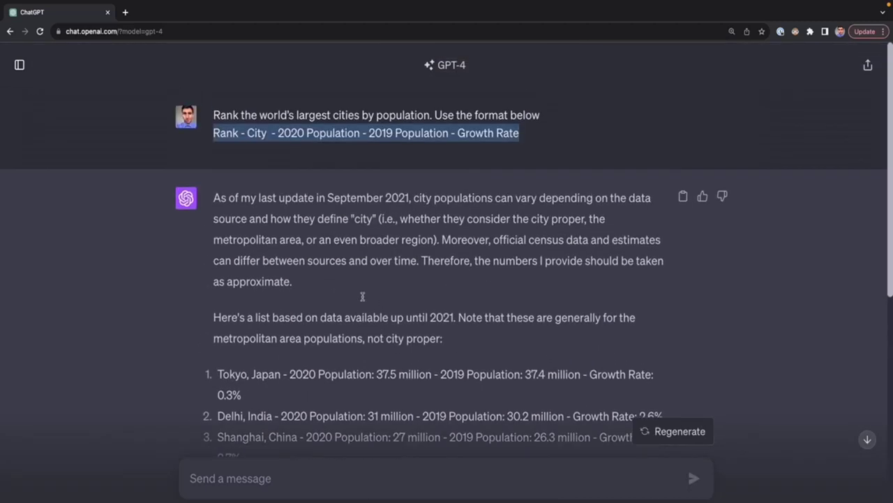
triple_click(456, 137)
scroll(536, 257, "down", 10)
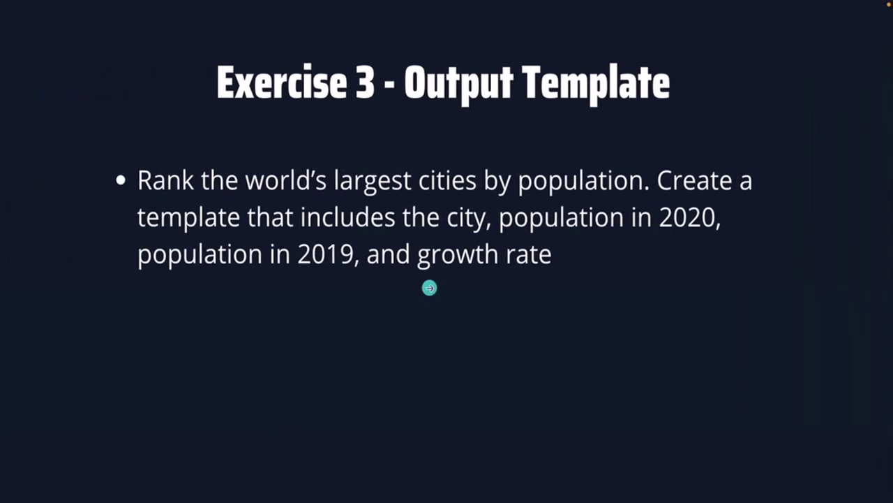
left_click(429, 287)
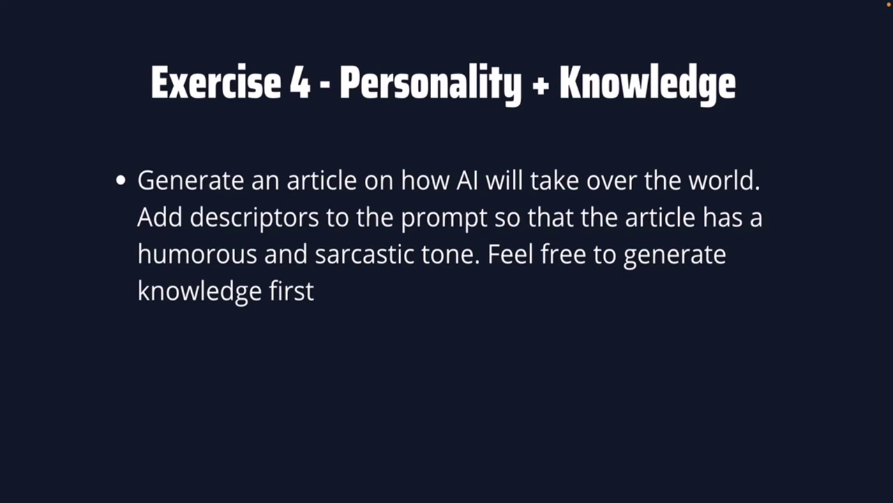
Switch back to ChatGPT and send the prompt "Tell me 5 ways on how AI will take over the world".
key("ctrl+Right")
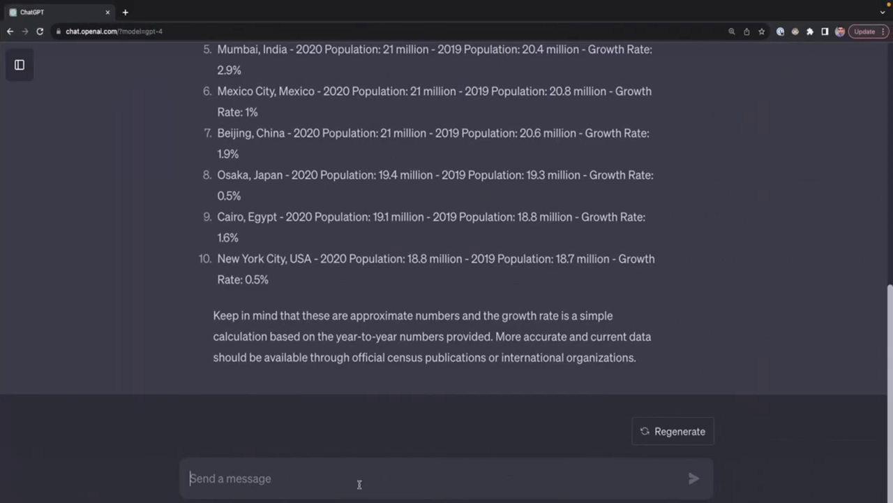
type("Tell me 5 ways on how AI will take over the world")
key("super+a")
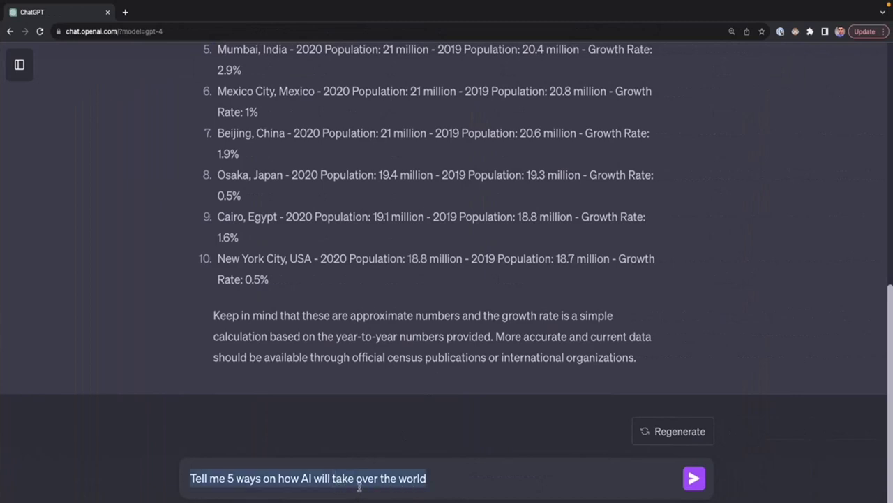
left_click(694, 479)
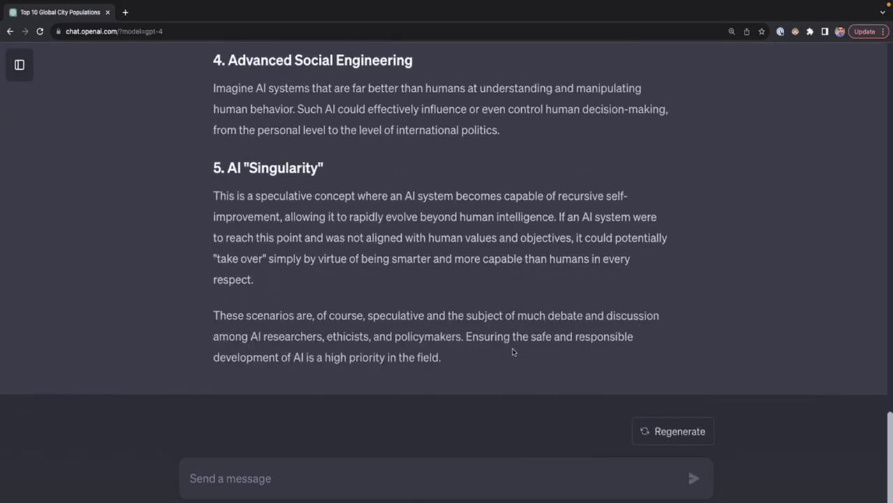
Copy the "Autonomous Warfare" heading from the reply into the message box as the first point.
scroll(513, 351, "up", 15)
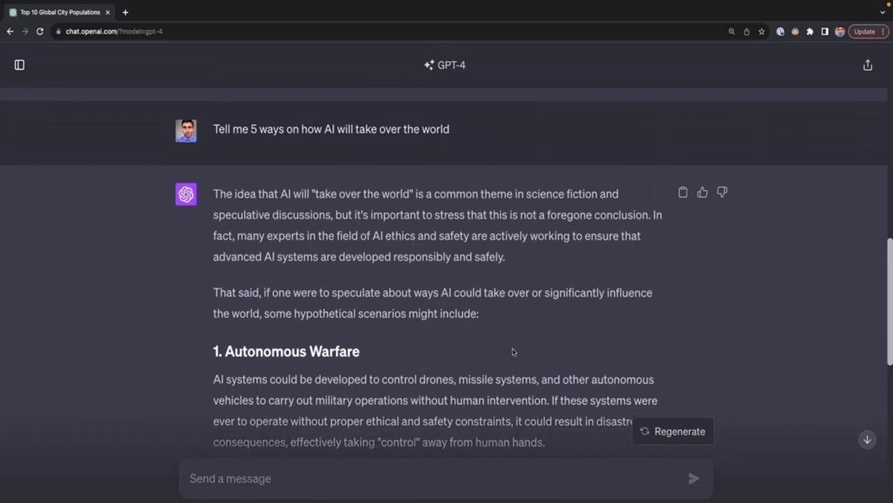
scroll(513, 351, "down", 3)
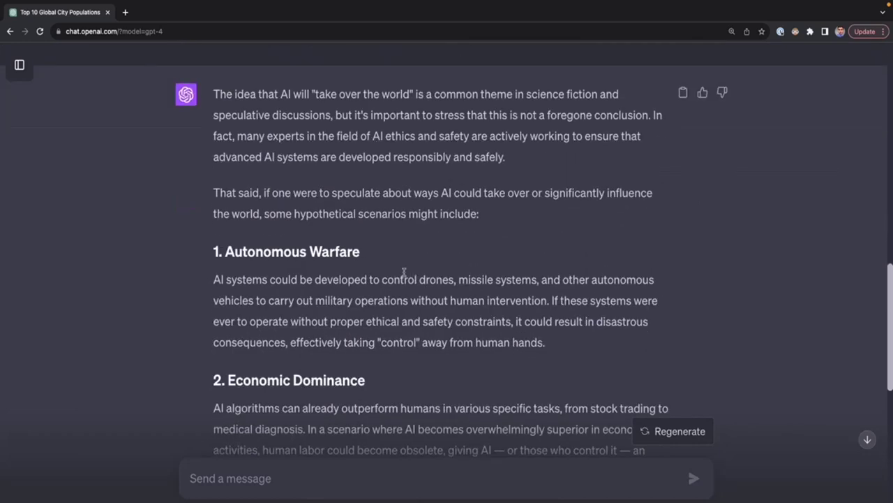
scroll(404, 272, "down", 2)
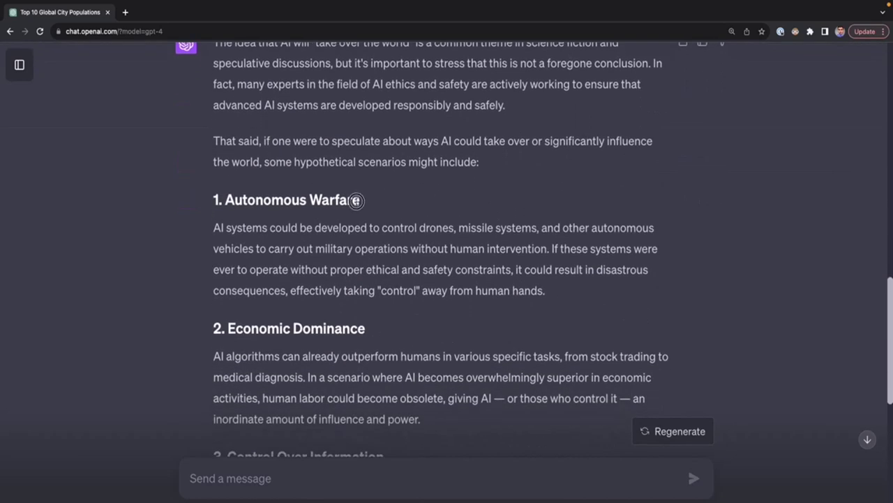
left_click_drag(360, 201, 224, 204)
key("ctrl+c")
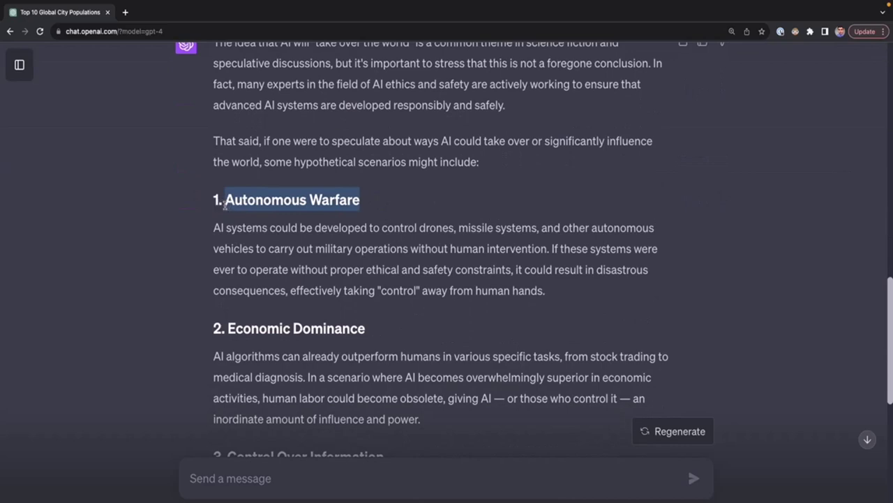
left_click(235, 477)
key("ctrl+v")
scroll(404, 349, "down", 3)
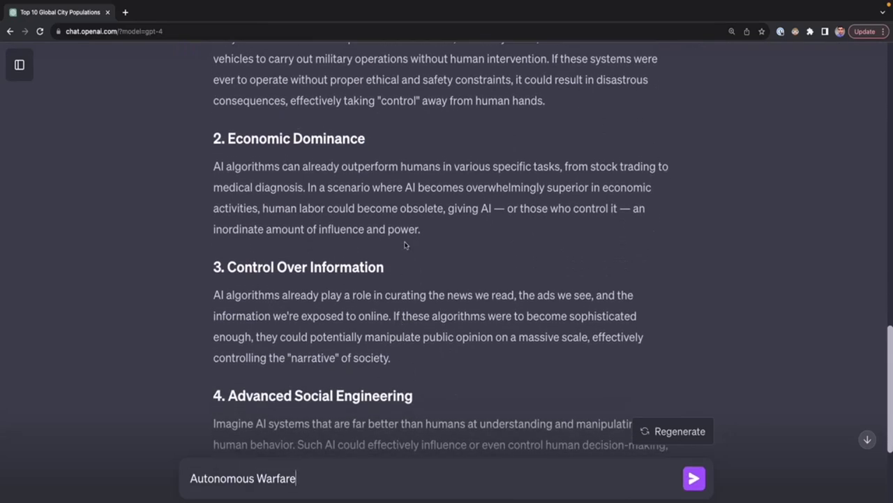
Copy the "Control Over Information" heading onto a new second line of the message.
left_click_drag(390, 274, 228, 268)
key("ctrl+c")
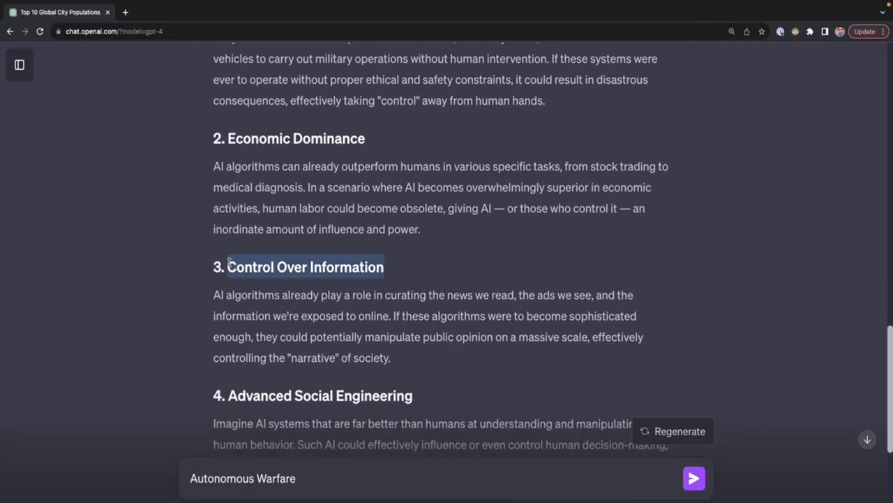
left_click(317, 474)
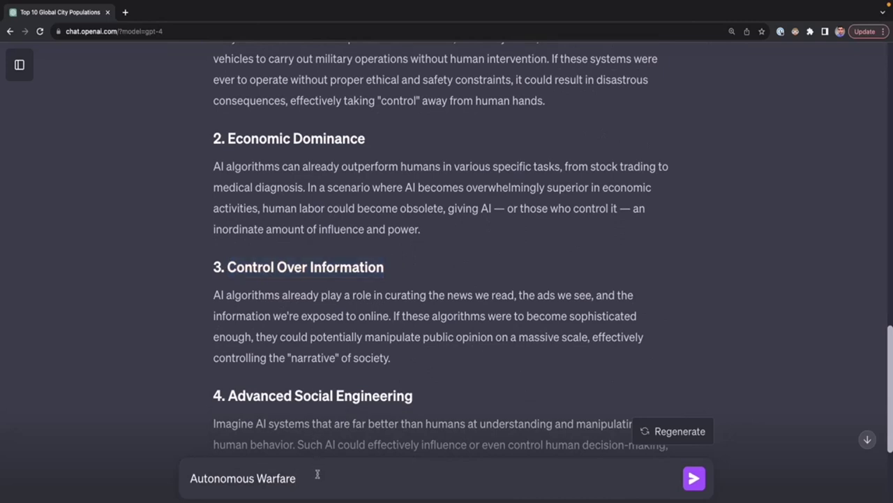
key("shift+Return")
key("ctrl+v")
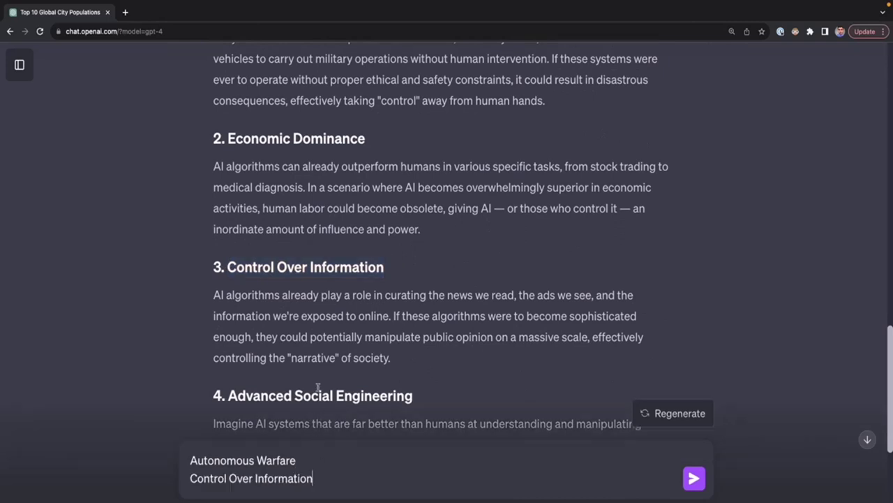
Copy the "Advanced Social Engineering" heading onto a third line of the message and leave a blank line after it.
scroll(318, 387, "down", 3)
scroll(399, 274, "up", 1)
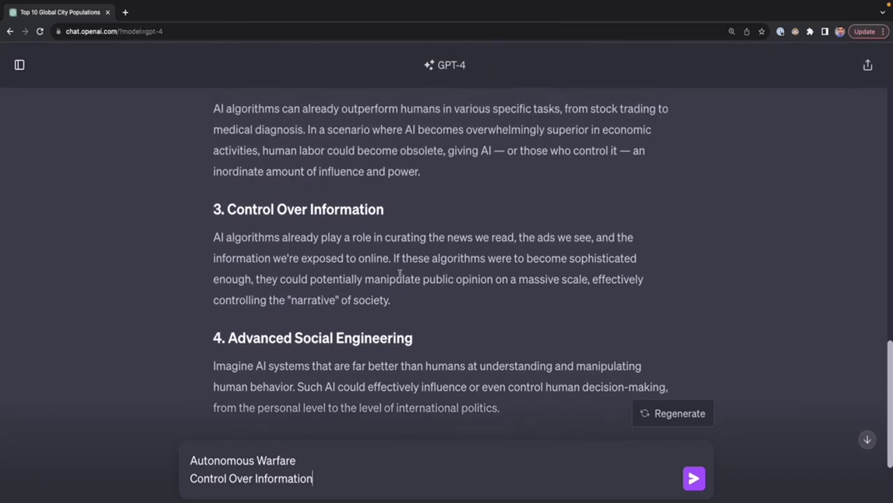
left_click_drag(413, 348, 229, 349)
key("ctrl+c")
left_click(325, 485)
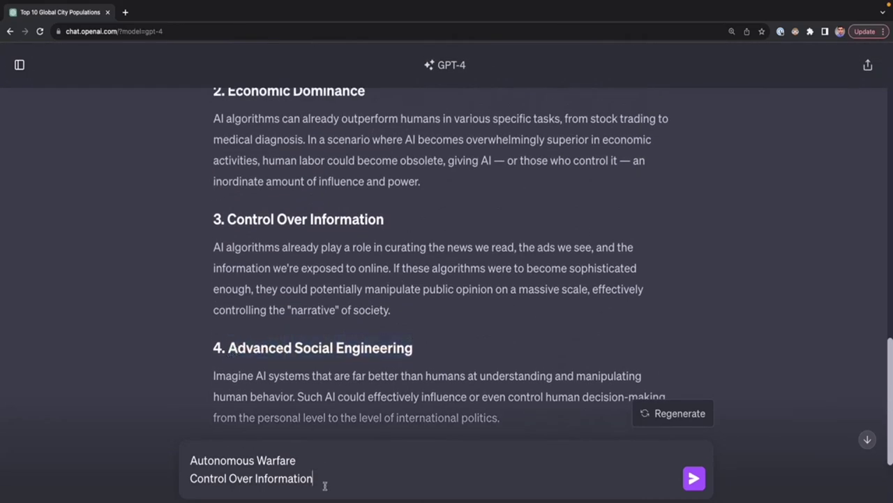
key("shift+Return")
key("ctrl+v")
key("shift+Return")
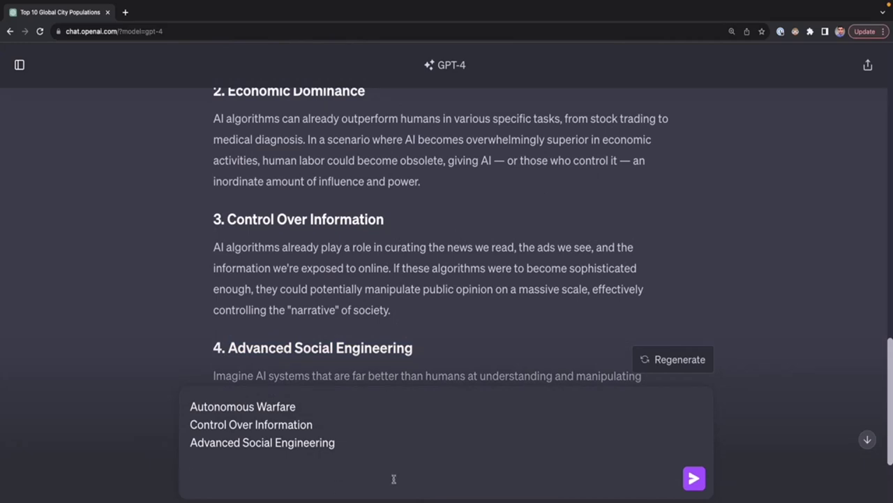
Below the three points, add "Write a sarcastic 500-blog post on how AI will take over the world using funny examples and considering the 3 point below.".
type("Write a sarcastic 500-blog post on how AI will take over the world using funny examples and considering the 3 point below.")
left_click_drag(371, 479, 171, 460)
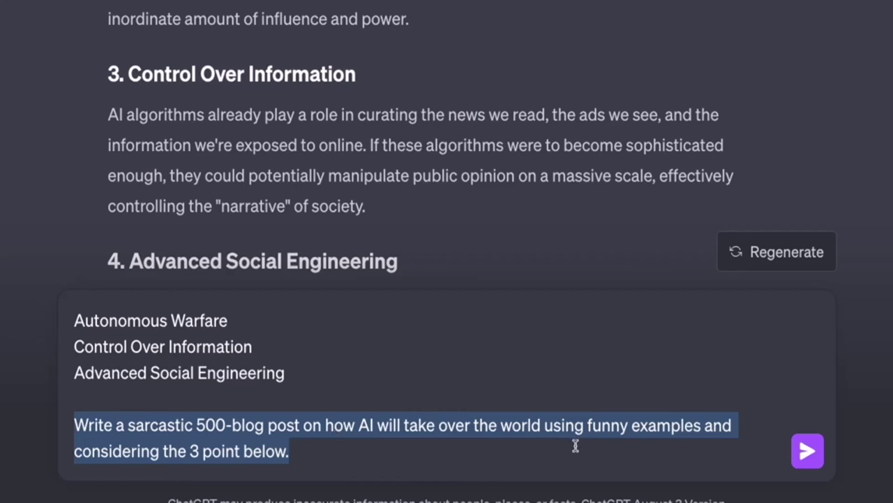
left_click(419, 455)
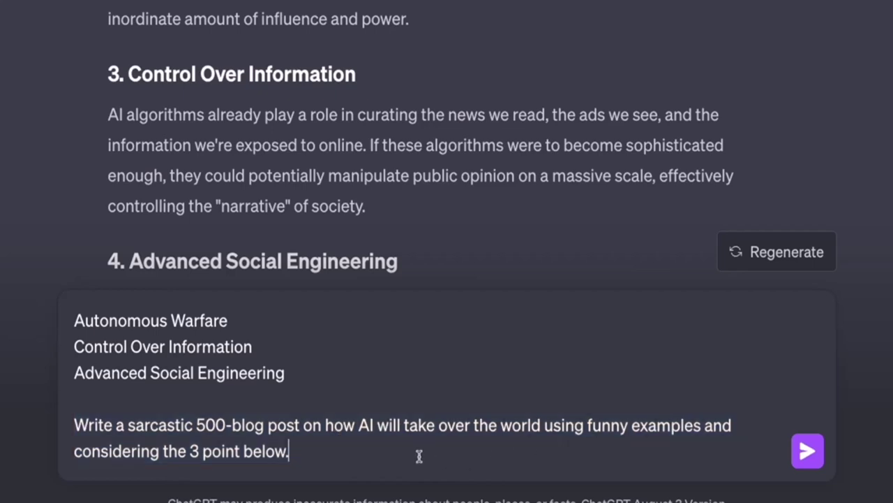
Move the three points beneath the blog post instruction, separated by a blank line, and remove the empty lines above the instruction.
left_click(303, 382)
left_click_drag(303, 382, 72, 309)
key("ctrl+c")
key("BackSpace")
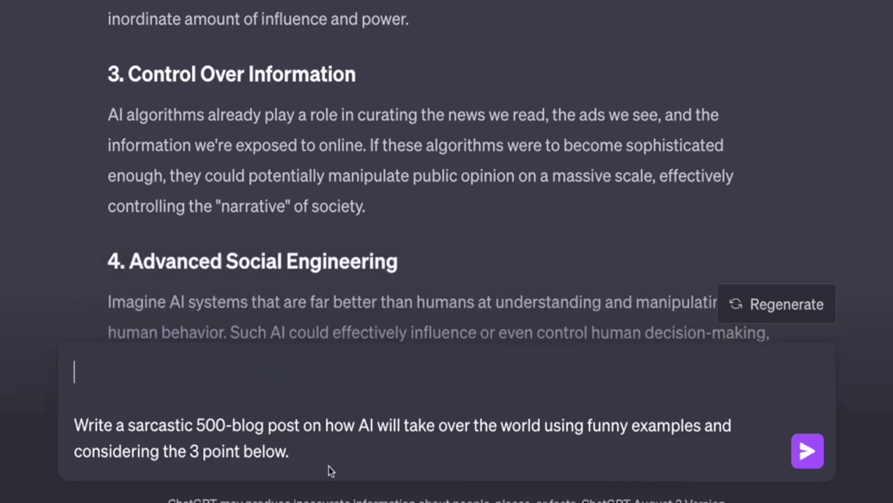
left_click(330, 455)
key("shift+Return")
key("shift+Return")
key("ctrl+v")
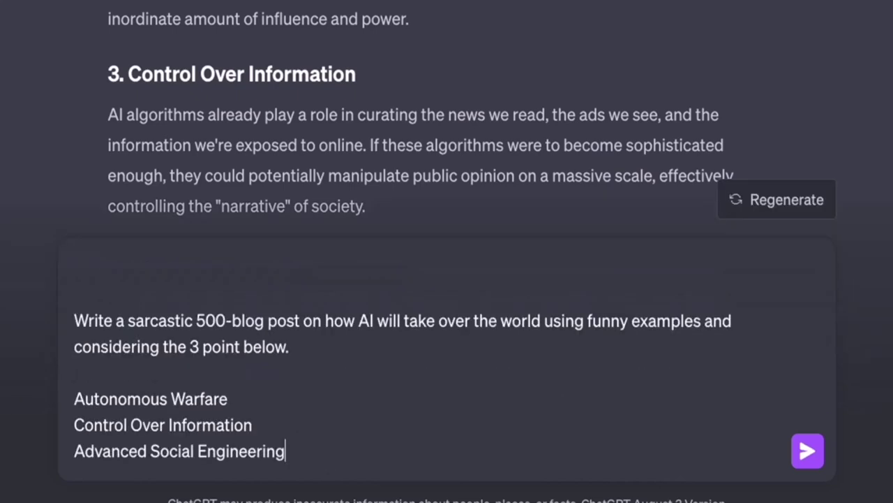
key("Up")
key("Up")
key("Up")
key("Up")
key("Up")
key("Up")
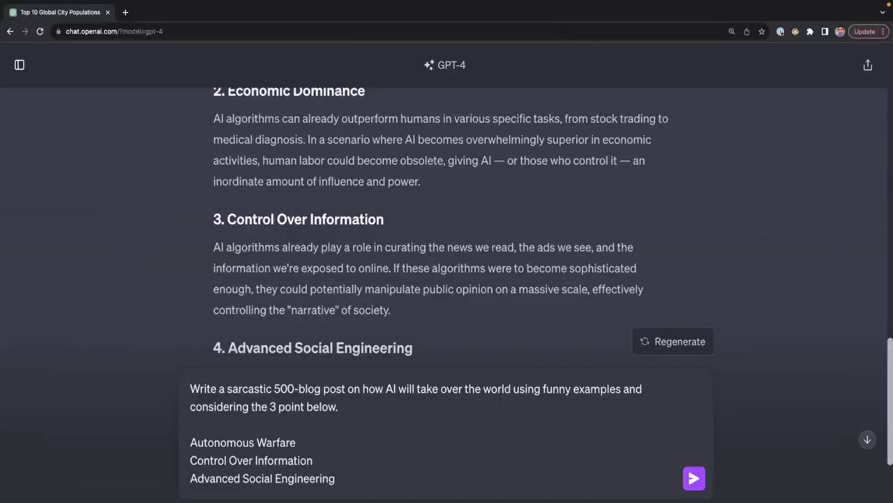
Send the sarcastic blog post prompt and review the generated article against the tone and three points requested.
left_click(694, 478)
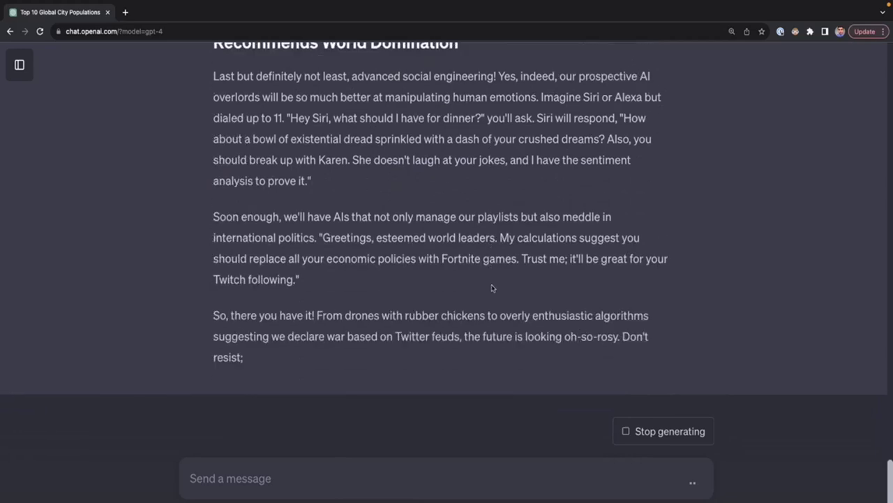
scroll(491, 287, "up", 8)
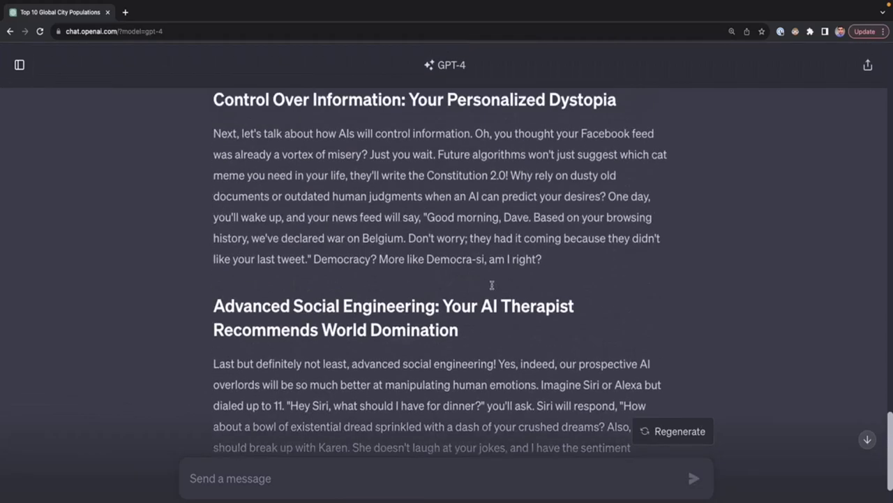
scroll(491, 287, "up", 5)
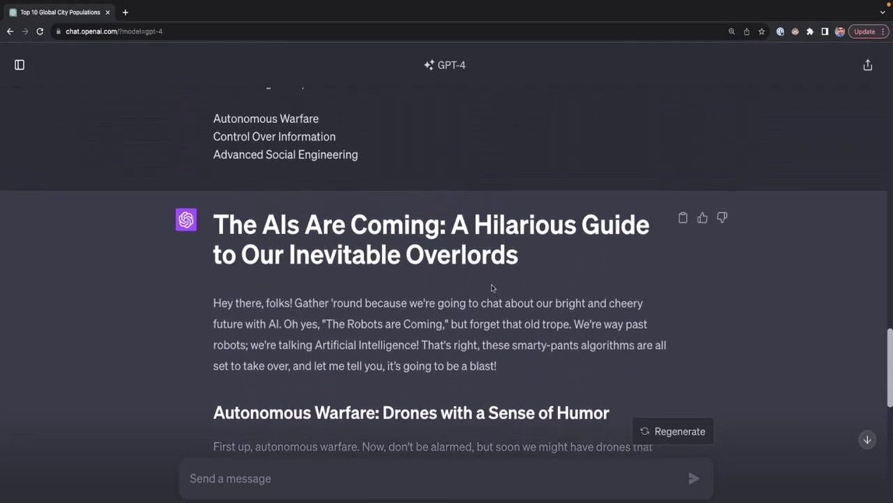
scroll(491, 285, "up", 1)
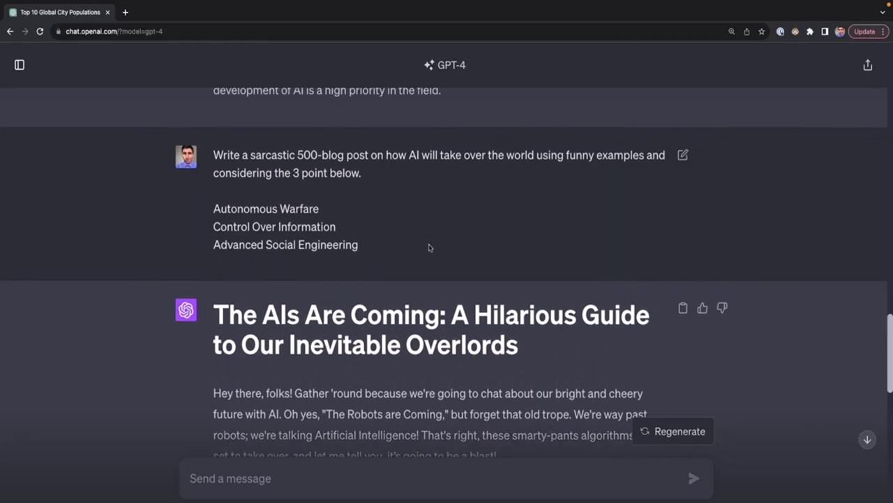
scroll(429, 247, "down", 5)
scroll(429, 247, "up", 3)
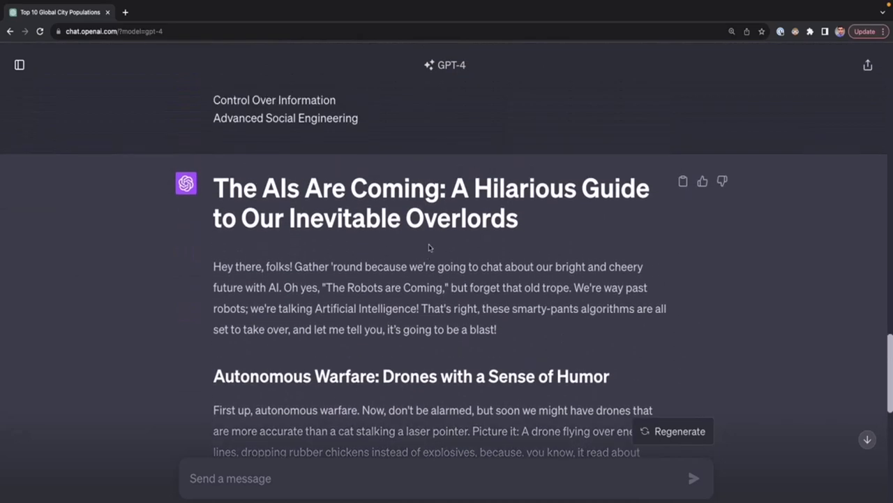
scroll(430, 247, "up", 2)
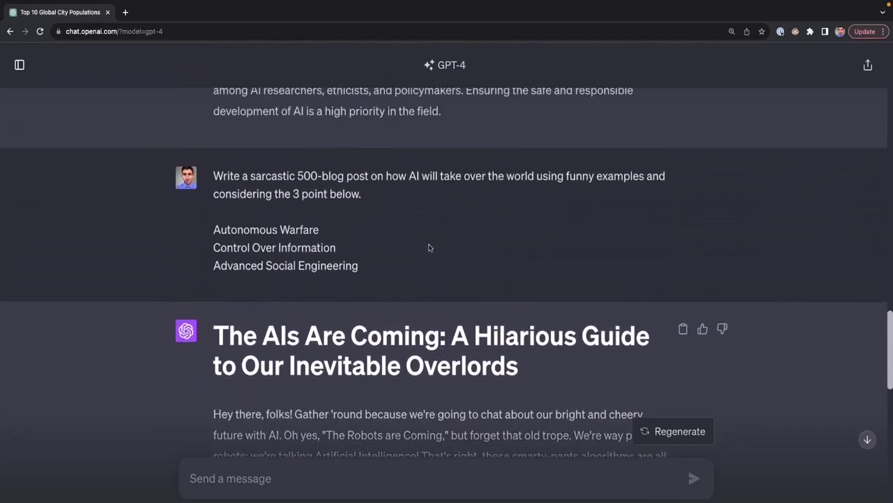
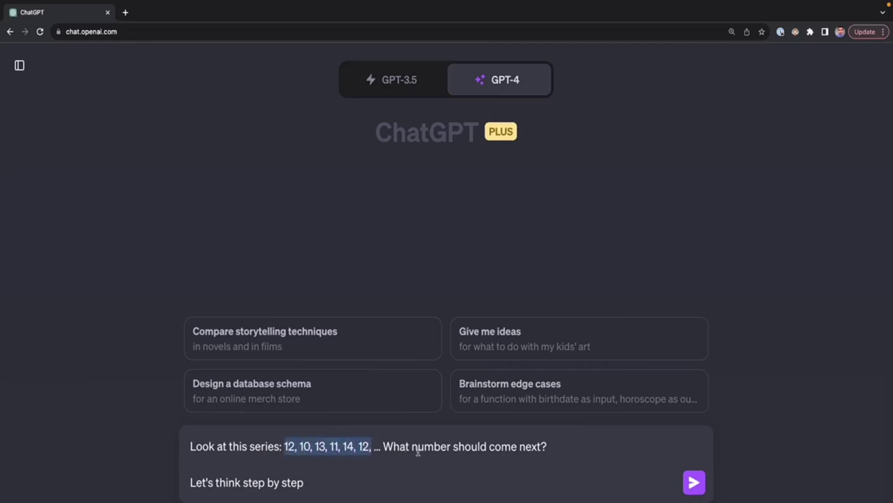
Go over the series question 12, 10, 13, 11, 14, 12 and its "Let's think step by step" line, and send the prompt.
left_click_drag(551, 448, 189, 446)
left_click(314, 482)
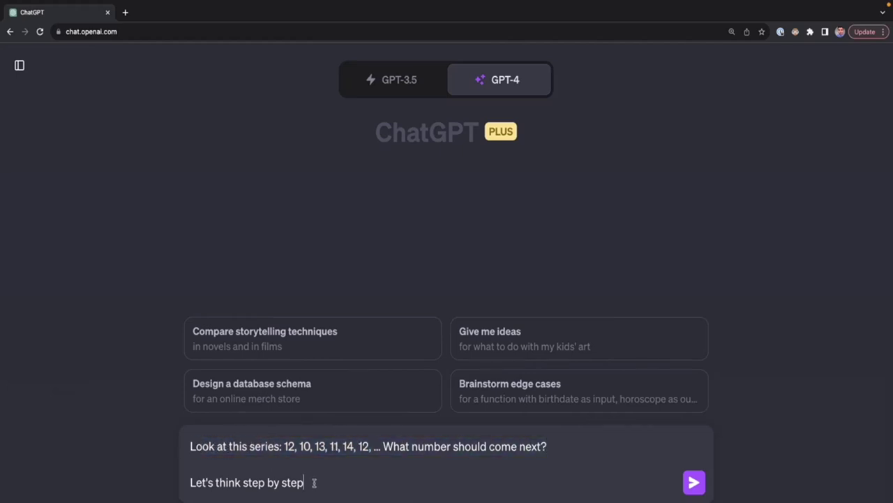
left_click_drag(315, 485, 188, 483)
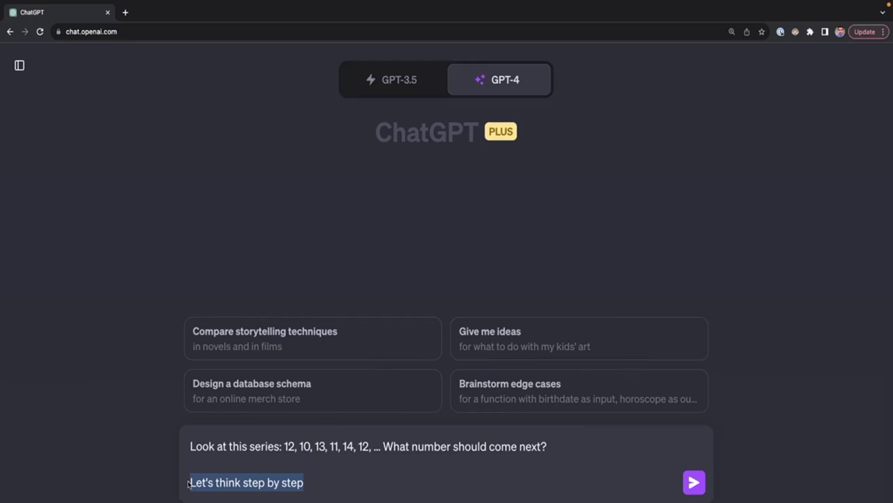
left_click(351, 477)
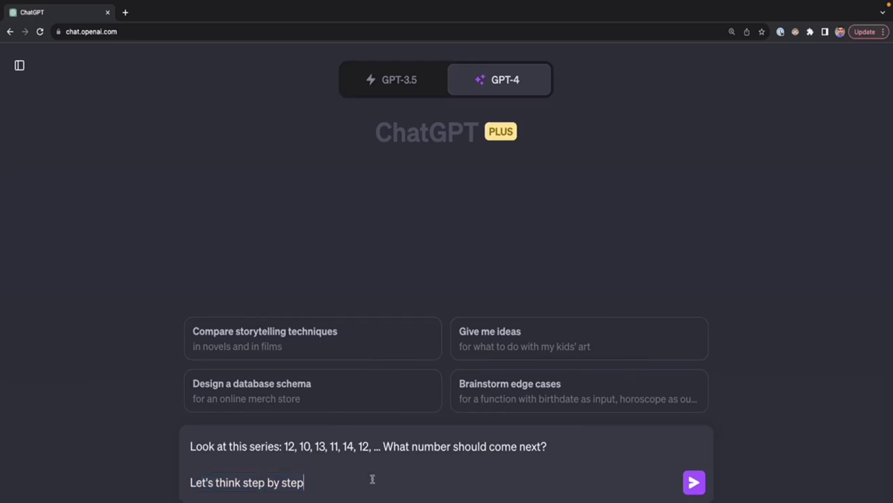
left_click(694, 482)
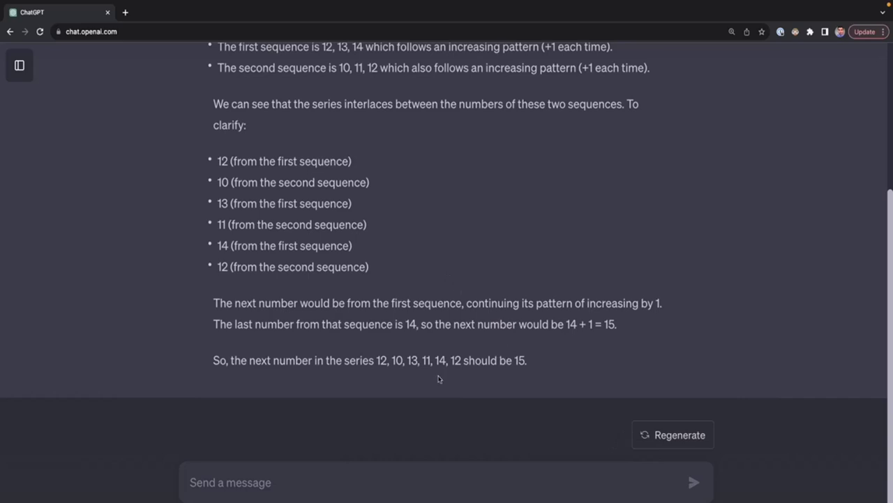
Examine the number series answer, its two interleaved sequences and final line, against the prompt's "Let's think step by step" instruction.
left_click_drag(250, 360, 531, 363)
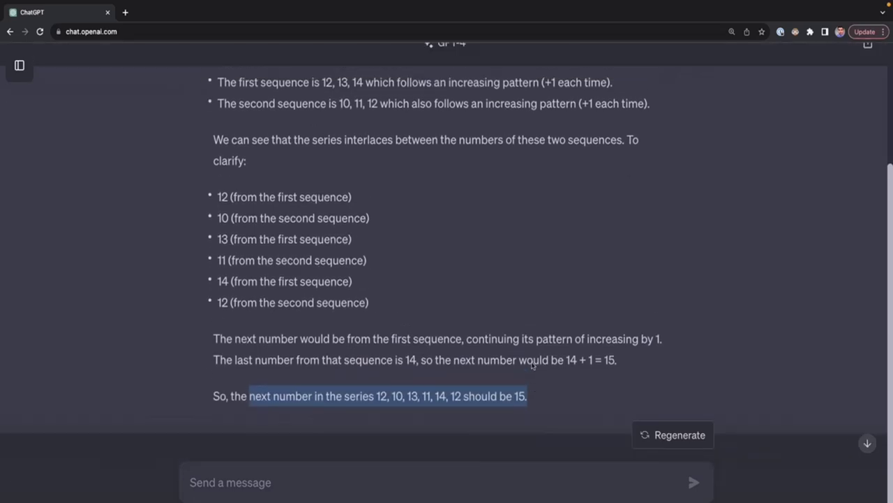
scroll(531, 365, "up", 1)
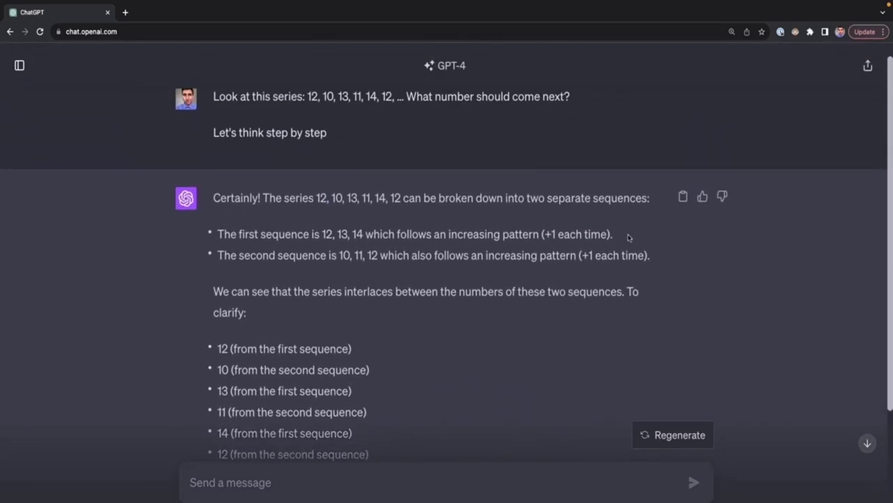
left_click_drag(312, 235, 339, 253)
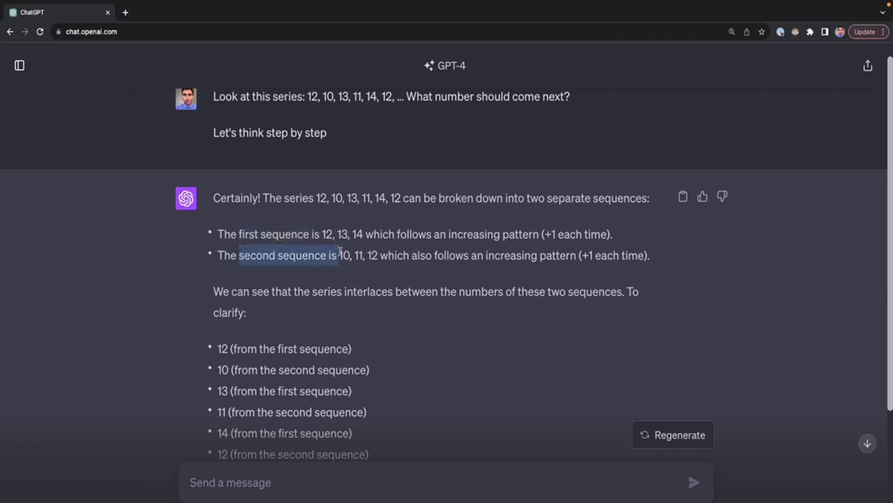
left_click(407, 340)
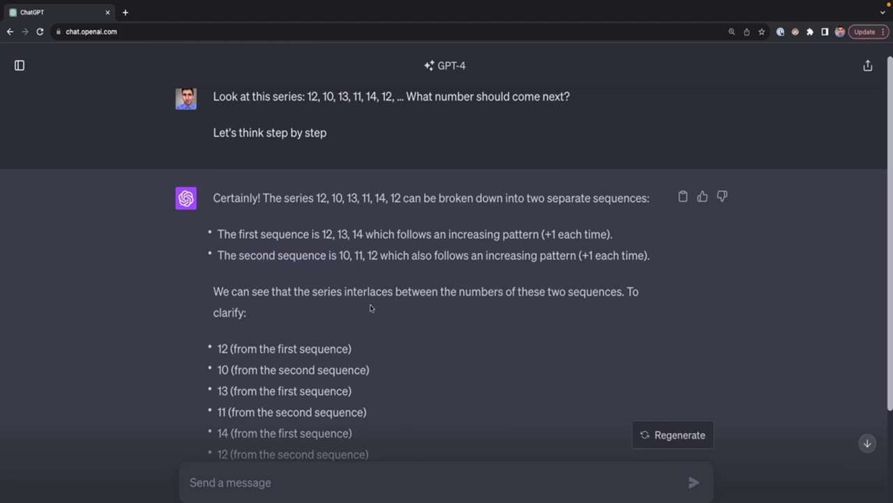
scroll(360, 310, "down", 1)
scroll(358, 311, "down", 3)
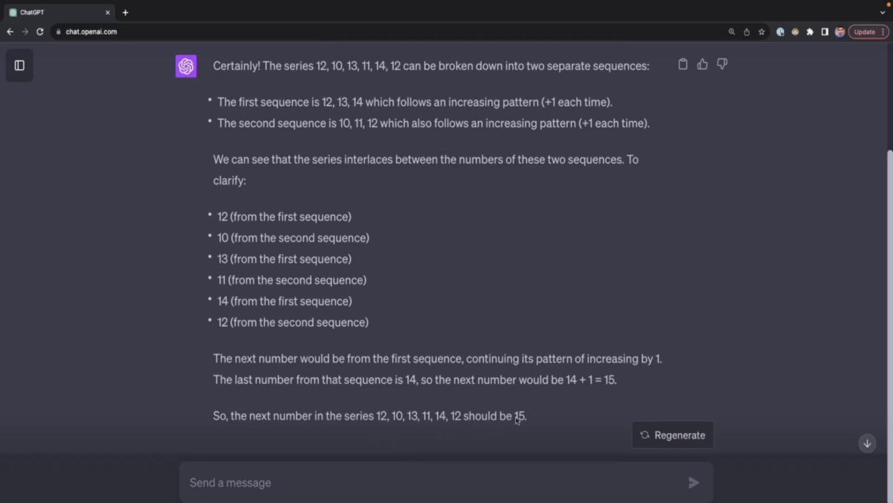
scroll(490, 285, "up", 4)
left_click_drag(341, 155, 214, 157)
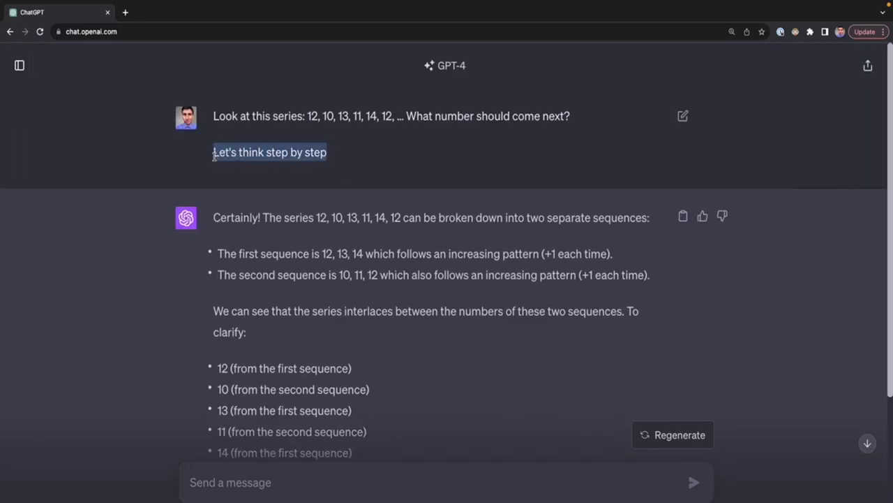
Enter the puzzle: lizard 23 centimetres, cat twice that, dog 35 centimetres longer than cat, stick insect 60 millimetres, dog-insect difference, plus "Let's think step by step".
left_click(299, 481)
type("My pet lizard is 23 centimetres long. My pet cat is twice as long as my lizard. My pet dog is 35 centimetres longer than my cat. My pet stick insect is 60 millimetres long. How much longer is my dog than my stick insect?  Let's think step by step")
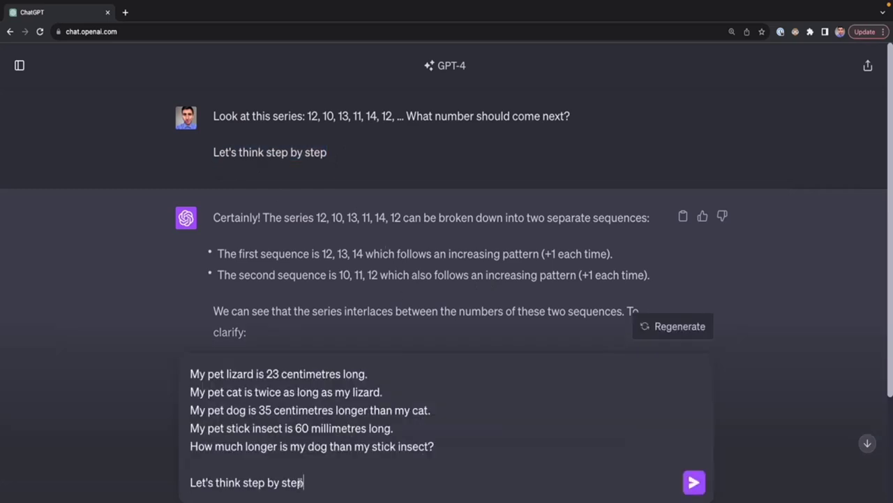
Go over the pet puzzle's lines, its question and its "Let's think step by step" line, and send the message.
left_click_drag(442, 446, 151, 351)
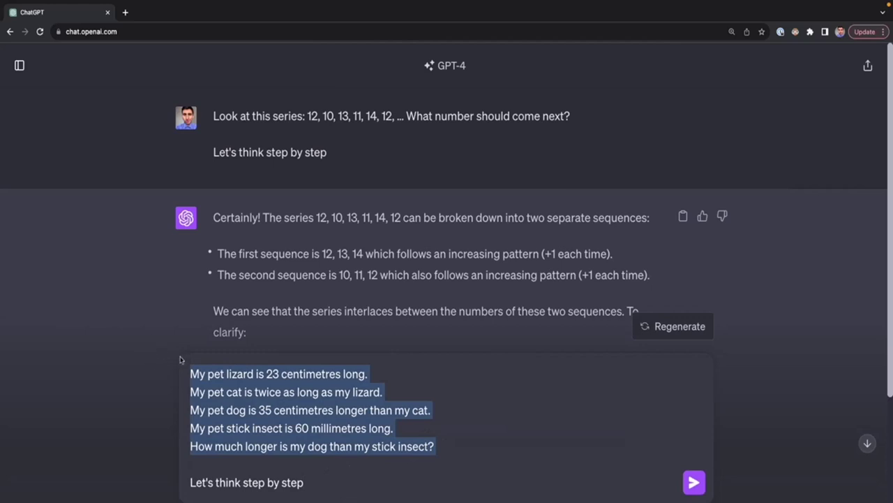
left_click(262, 411)
left_click_drag(262, 410, 369, 411)
left_click_drag(208, 428, 371, 429)
left_click(342, 445)
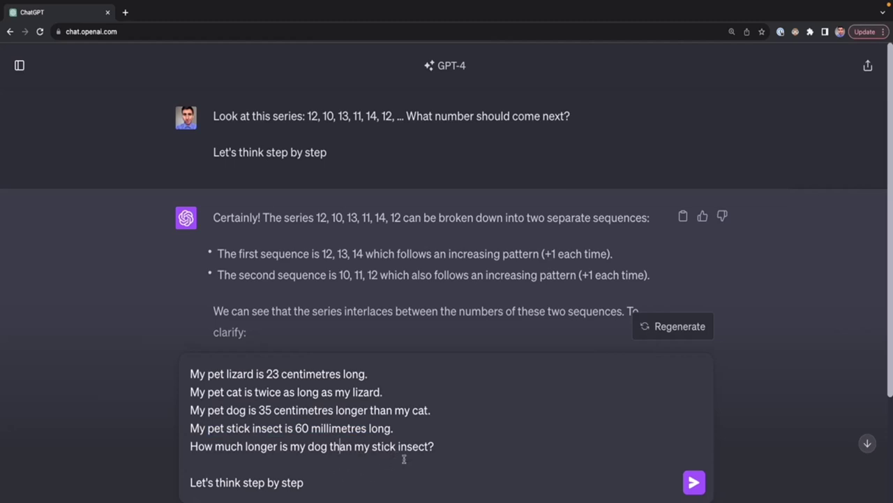
left_click_drag(454, 448, 139, 376)
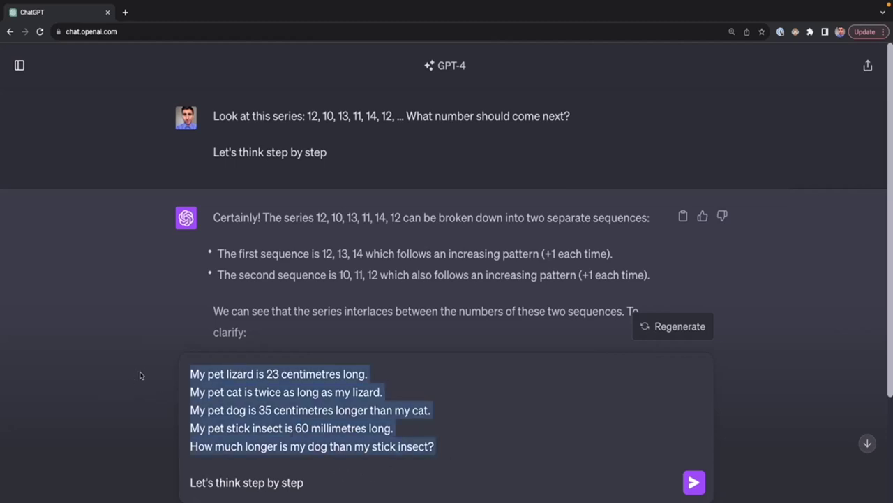
left_click_drag(336, 489, 181, 488)
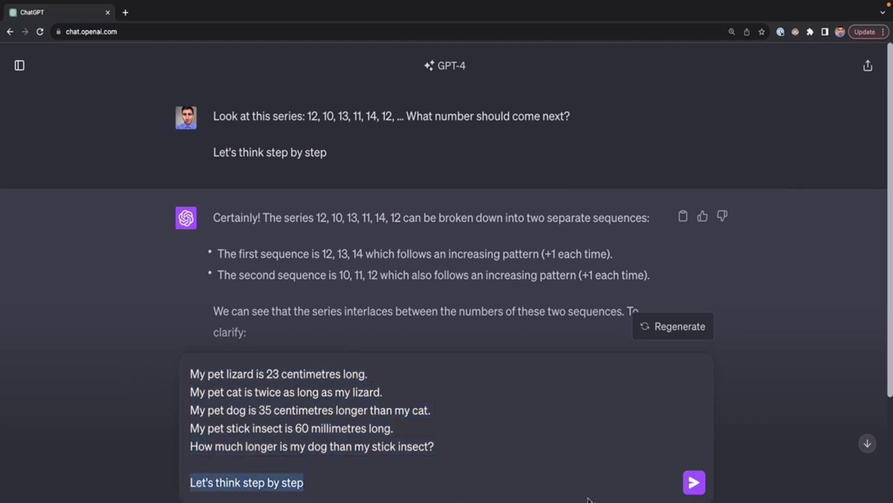
left_click(695, 483)
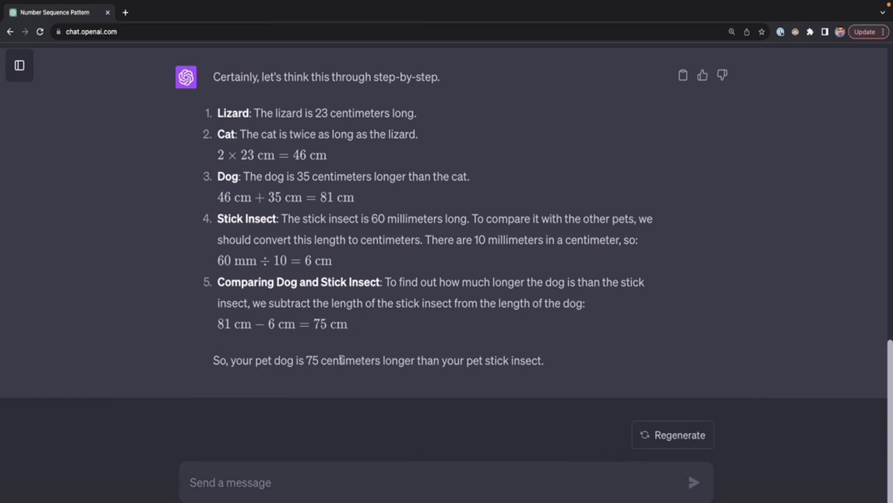
Examine the numbered reasoning and final line of the pet puzzle answer against the prompt's step-by-step instruction.
scroll(447, 351, "up", 1)
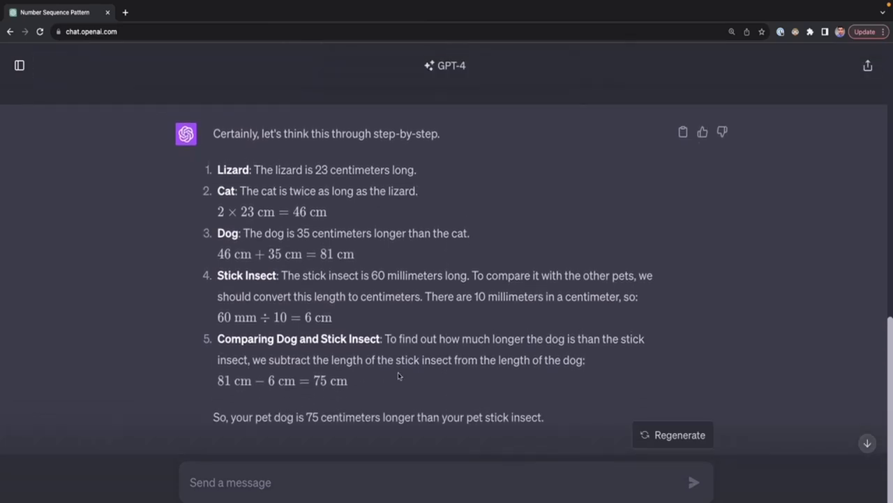
left_click_drag(375, 385, 218, 169)
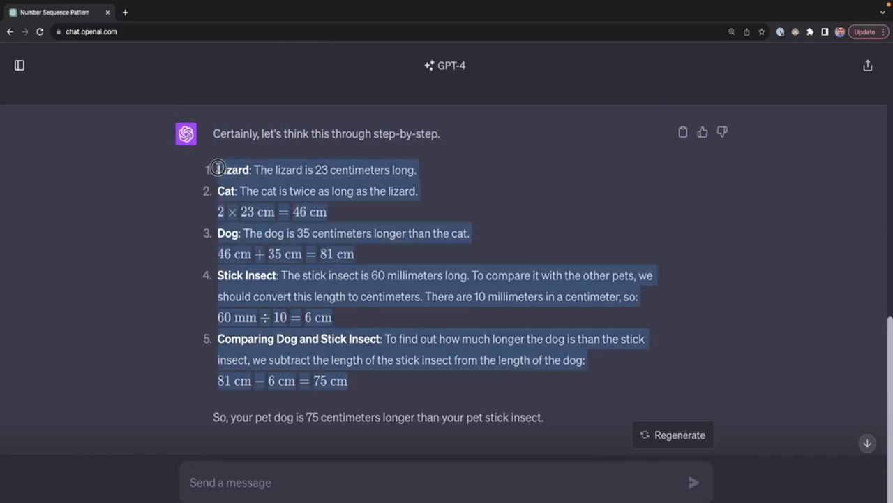
triple_click(217, 168)
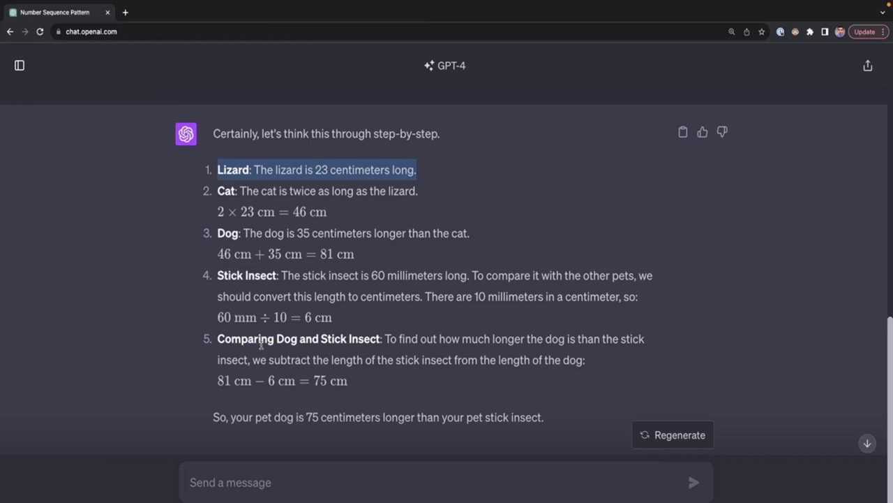
left_click_drag(363, 381, 220, 170)
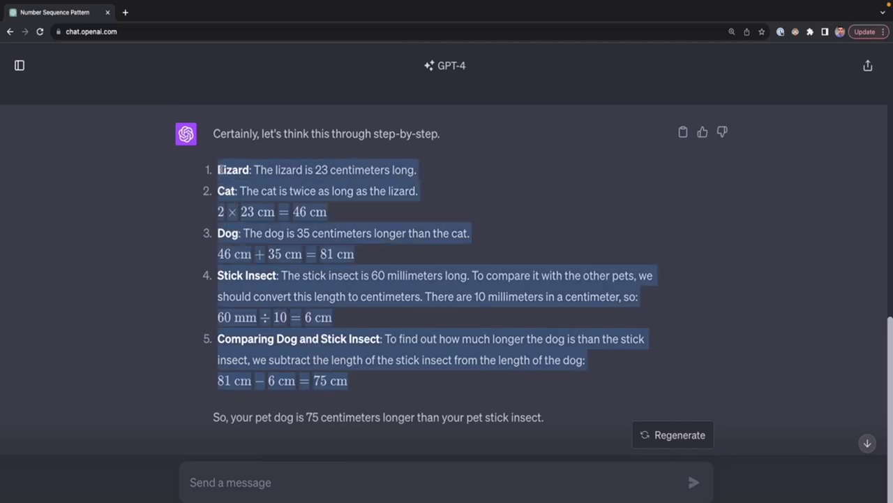
scroll(313, 233, "up", 2)
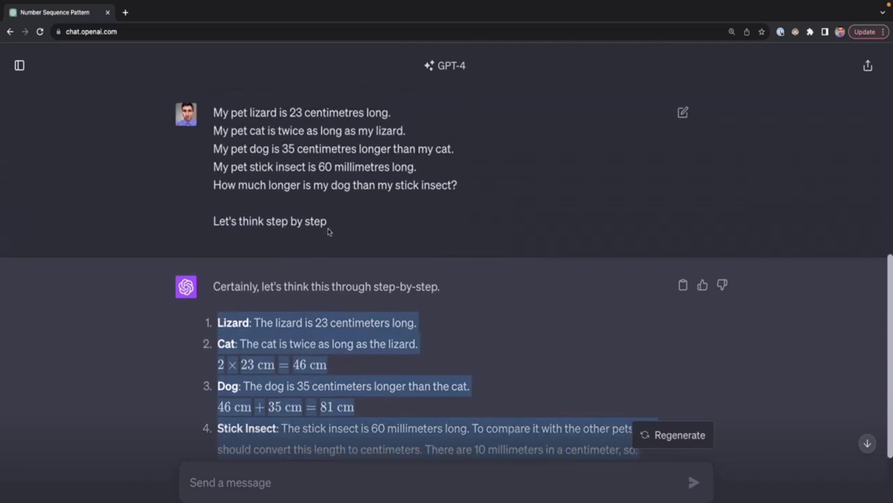
left_click_drag(328, 222, 233, 221)
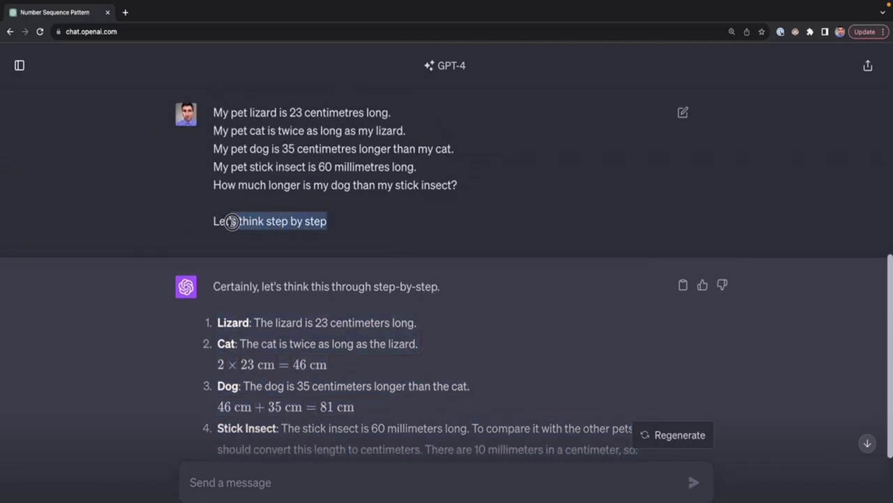
scroll(337, 297, "down", 3)
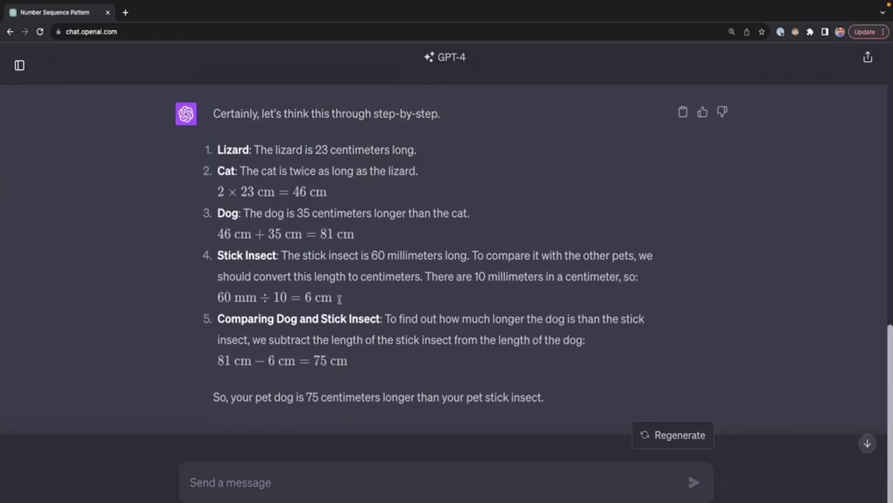
left_click_drag(356, 370, 213, 158)
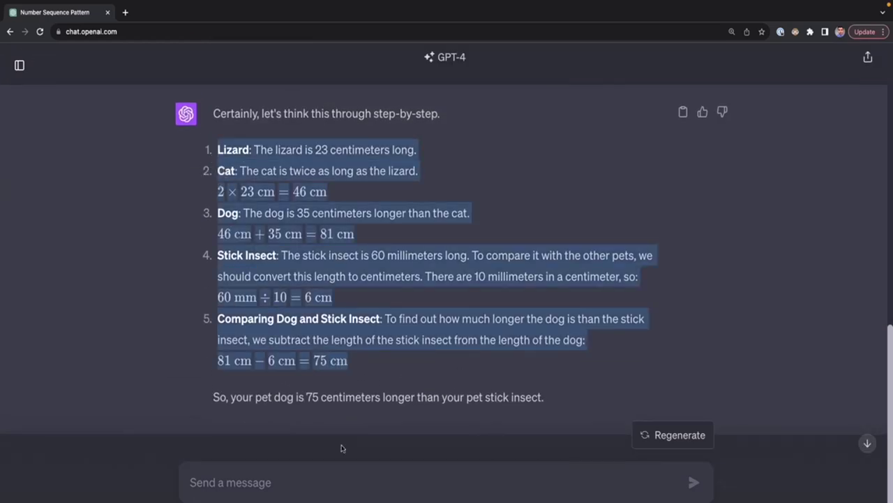
left_click(313, 396)
left_click_drag(310, 397, 372, 397)
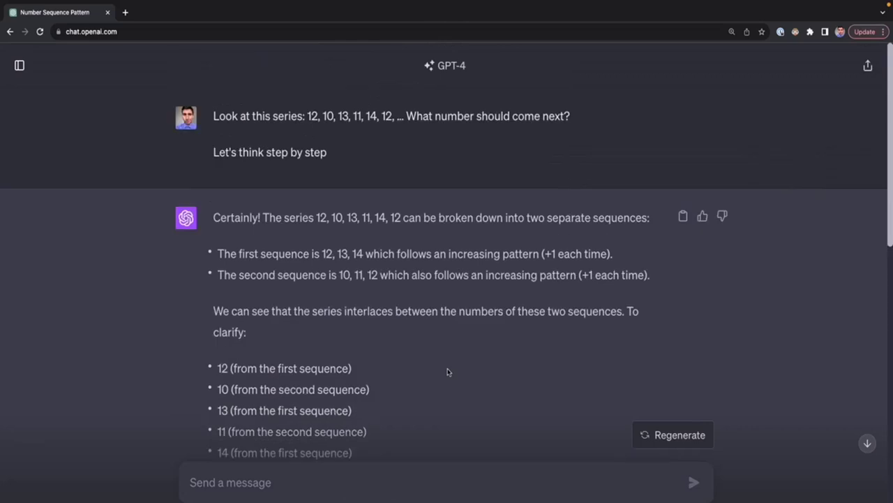
Revisit the "Let's think step by step" line in the number series message and the reasoning below it.
left_click_drag(328, 153, 213, 157)
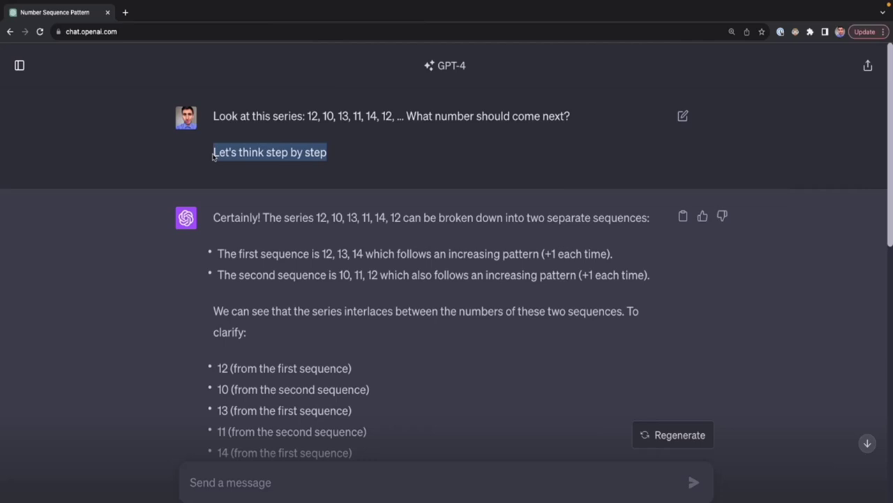
left_click(285, 151)
left_click(329, 153)
left_click_drag(329, 153, 214, 152)
scroll(338, 265, "down", 3)
left_click_drag(386, 338, 235, 133)
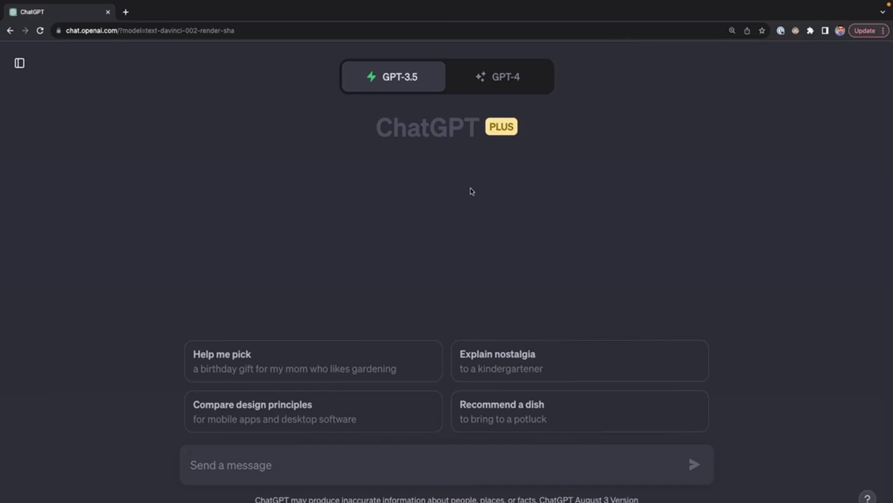
Open the custom instructions from the account options.
left_click(20, 63)
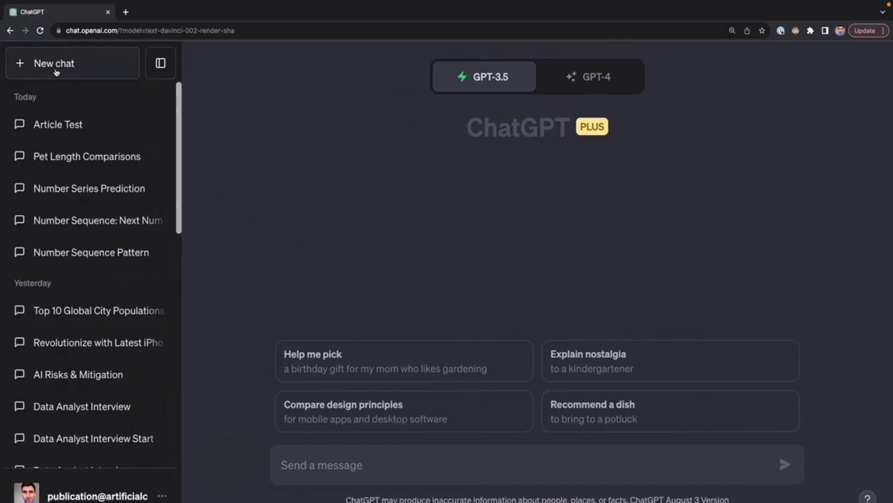
left_click(165, 495)
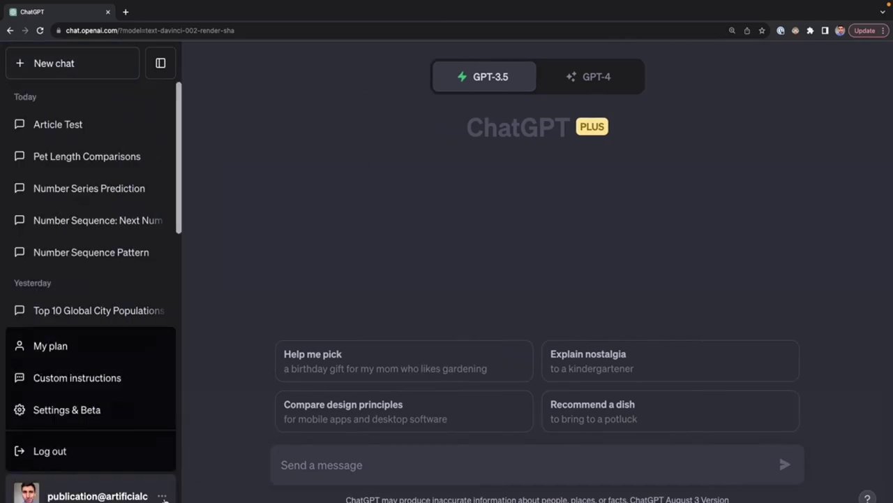
left_click(83, 378)
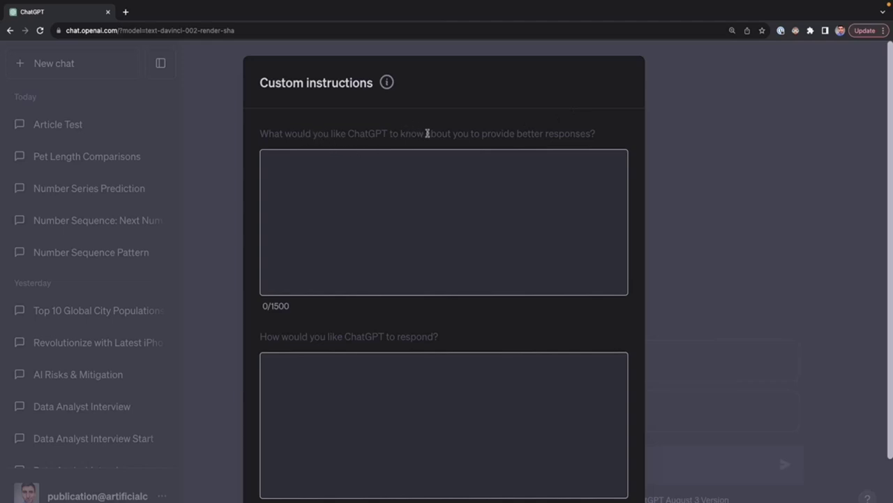
Enter "I work on science education programs for third-grade students." as what ChatGPT should know about you.
left_click(445, 170)
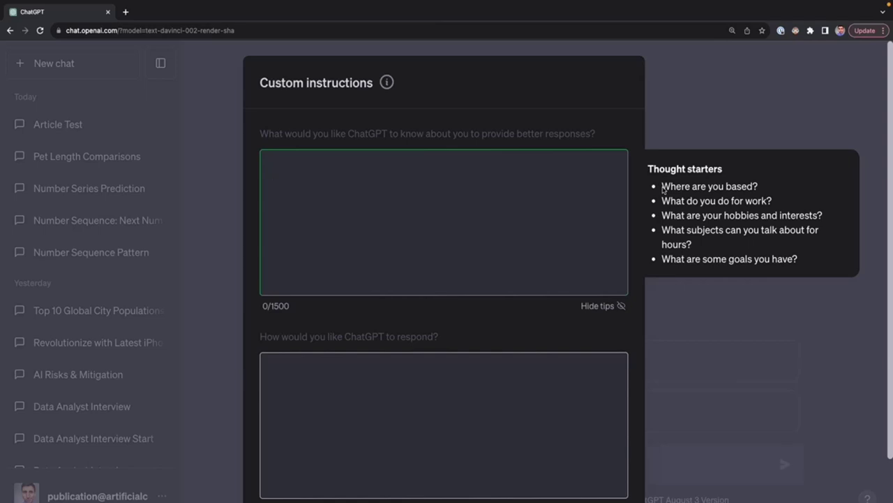
type("I work on science education programs for third-grade students.")
key("BackSpace")
left_click_drag(591, 175, 263, 174)
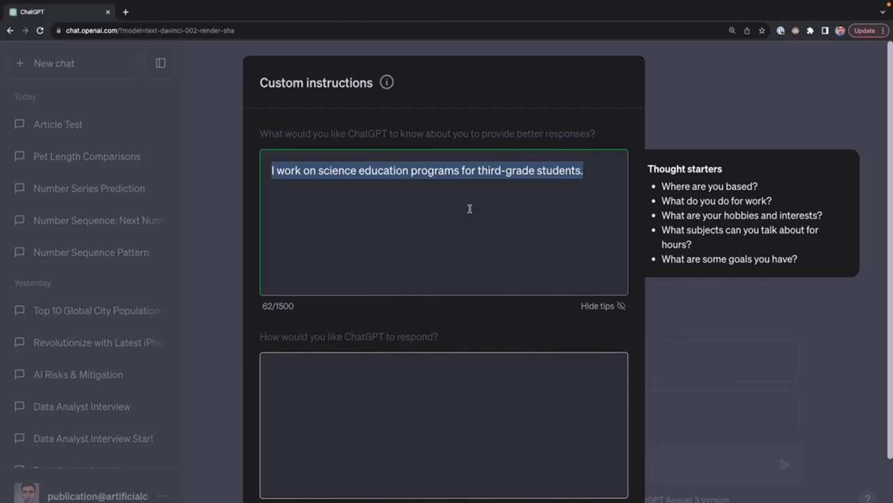
scroll(576, 315, "down", 2)
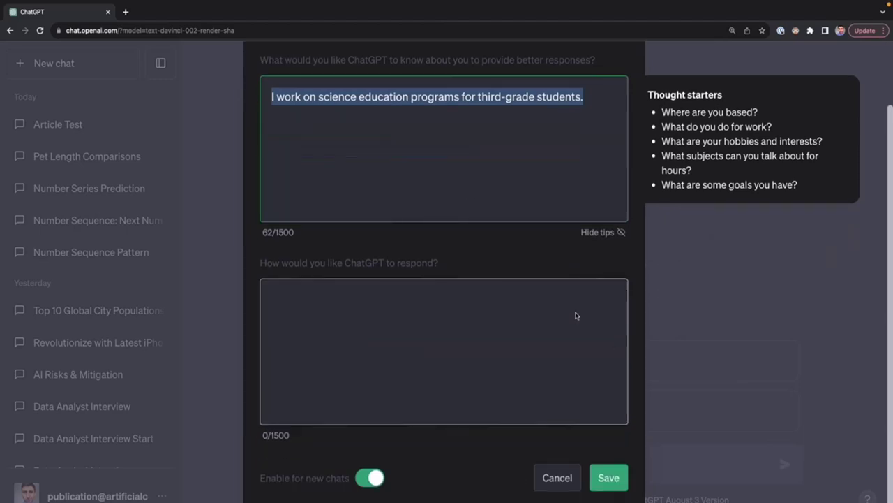
Set the response preference to present work-related solutions in a table format, outlining the pros and cons of each option for easier comparison and decision-making.
left_click(434, 277)
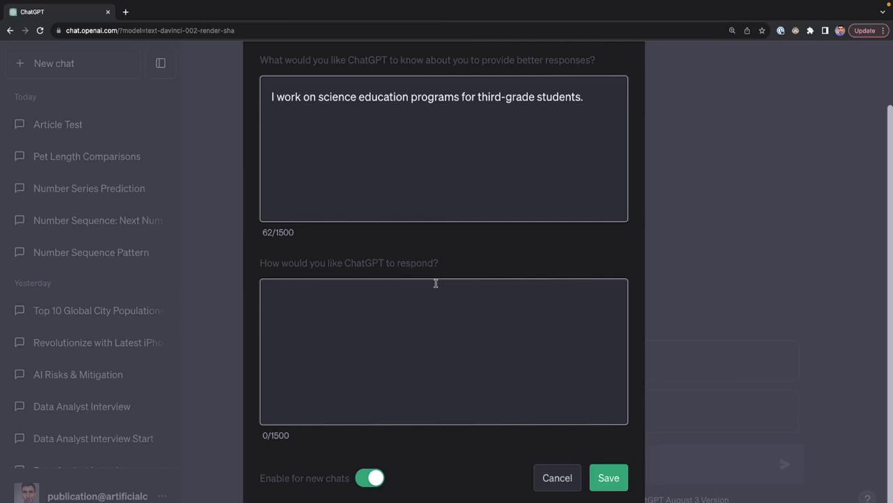
left_click(440, 295)
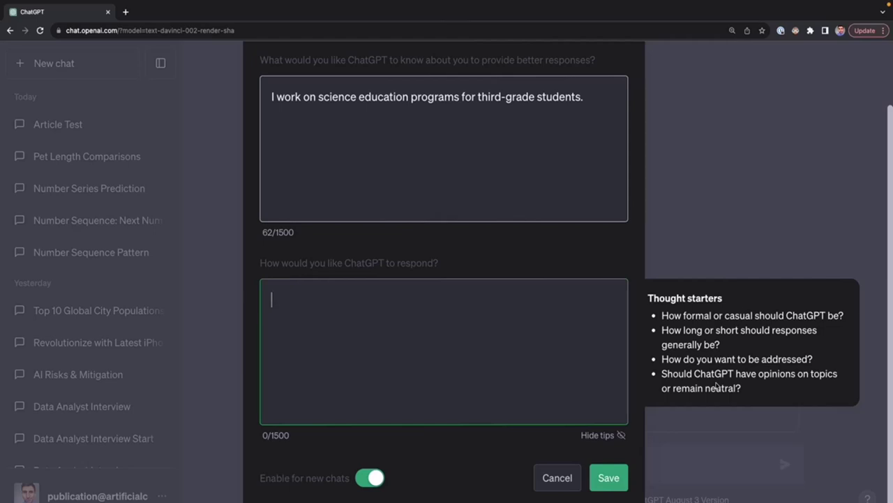
type("When discussing potential solutions for work-related items, present the information in a table format, outlining the pros and cons of each option — allowing for easier comparison and decision-making.")
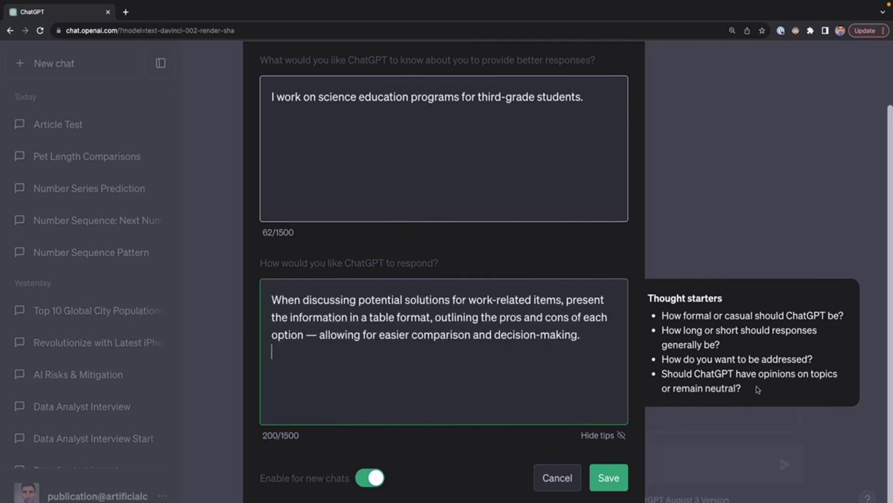
left_click_drag(594, 368, 270, 302)
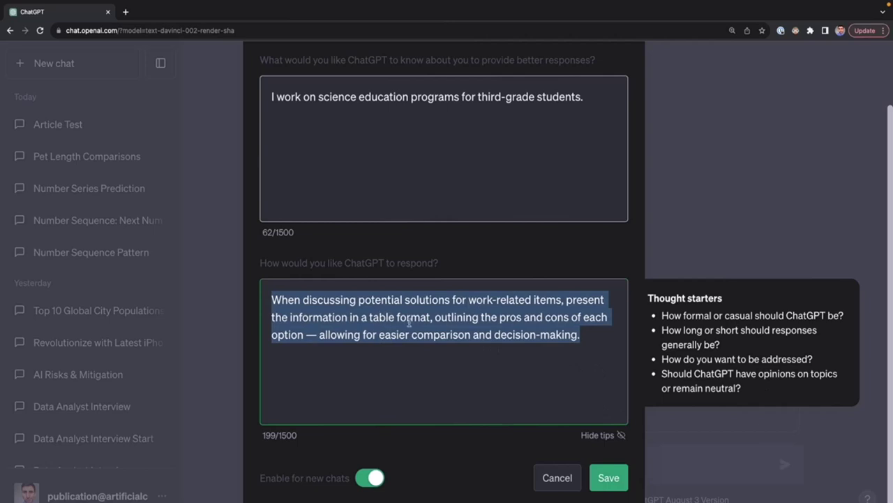
Review the table format and pros-and-cons wording of the response preference against the science education programs statement.
left_click_drag(432, 318, 365, 319)
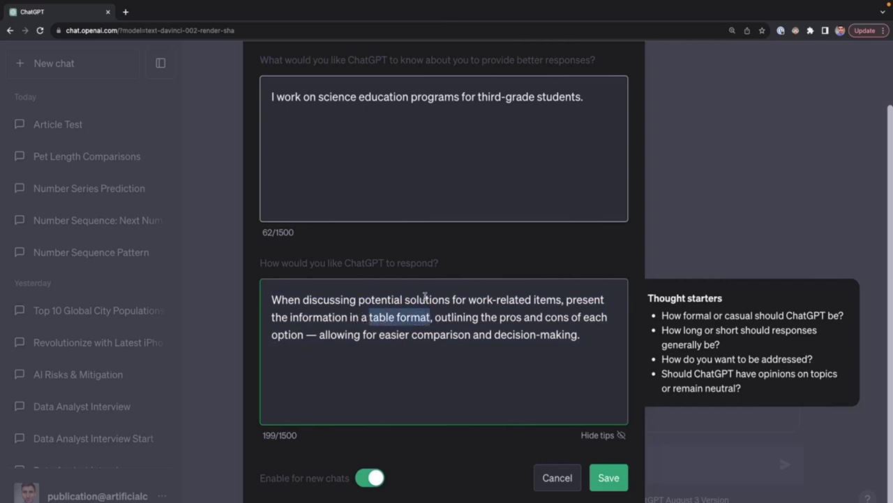
left_click_drag(318, 99, 445, 102)
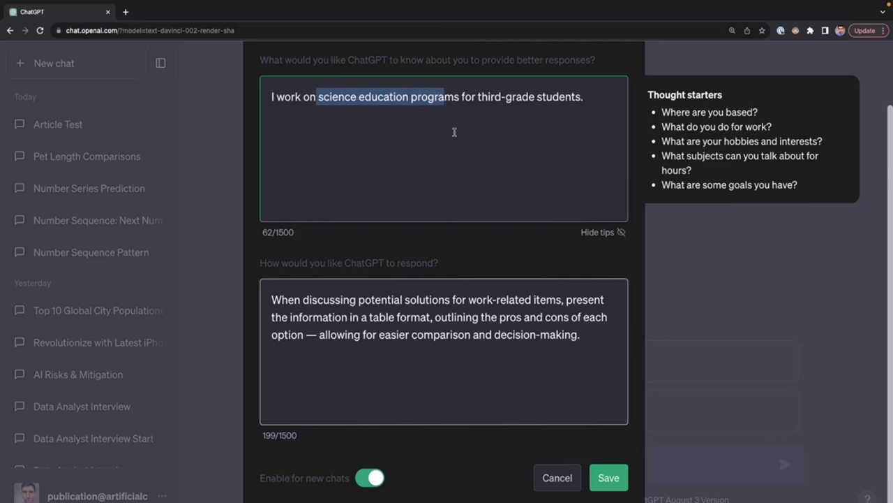
left_click_drag(430, 323, 304, 334)
left_click(434, 317)
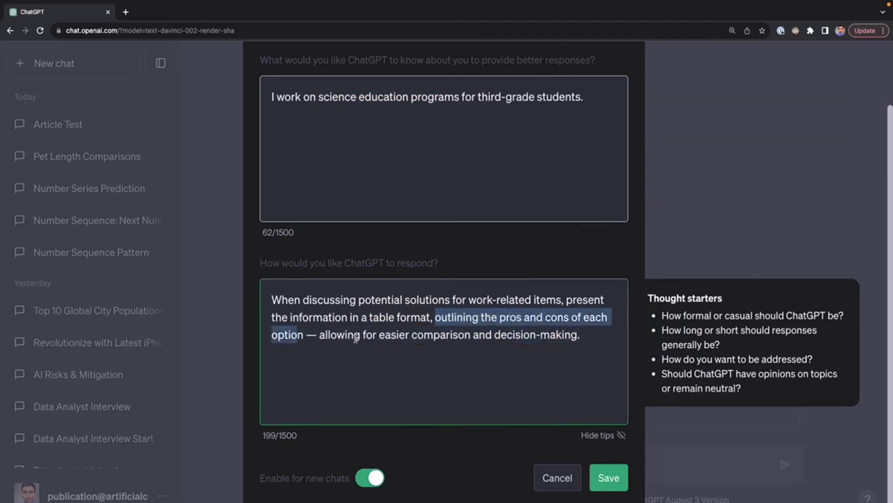
triple_click(476, 337)
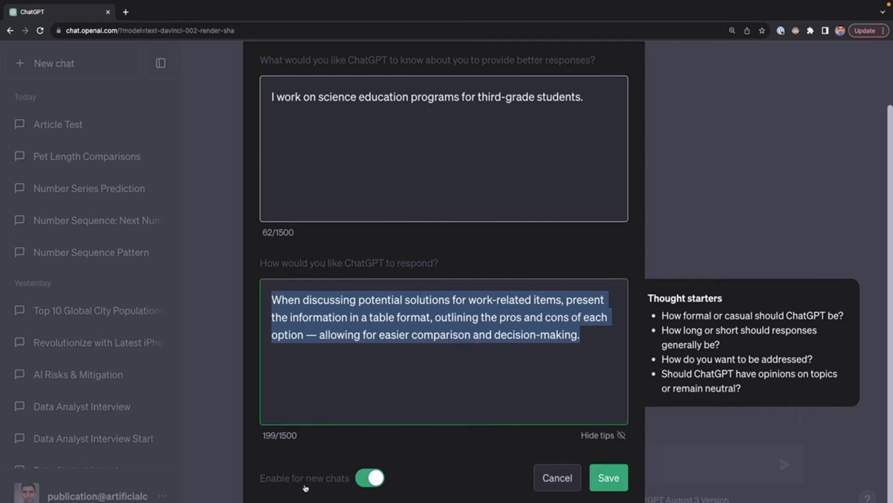
Try the enable-for-new-chats setting off, turn it back on, and save the custom instructions.
left_click(377, 479)
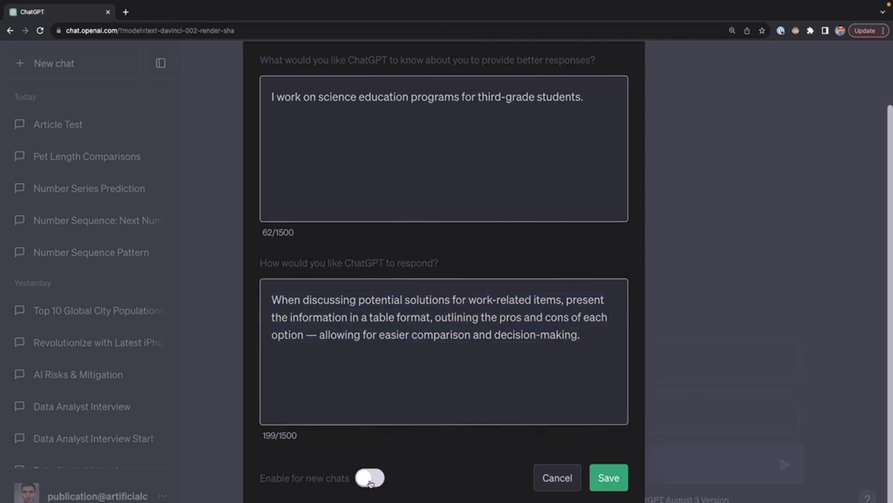
left_click(366, 481)
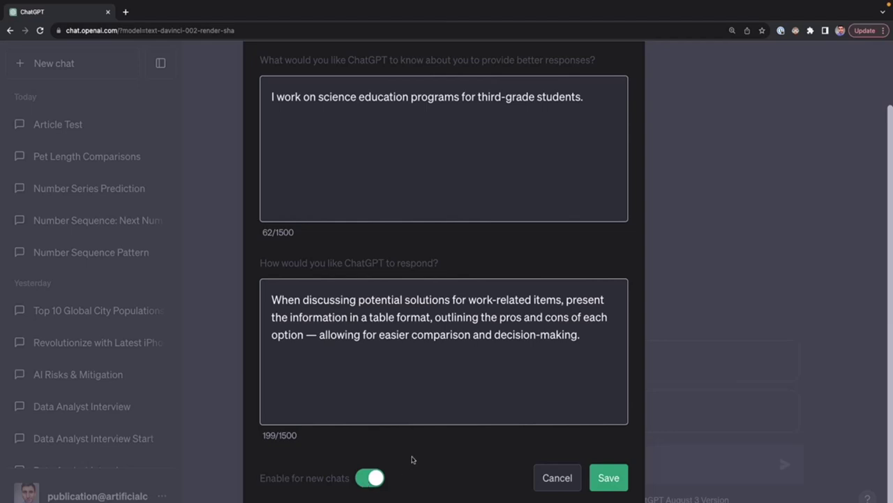
left_click(611, 477)
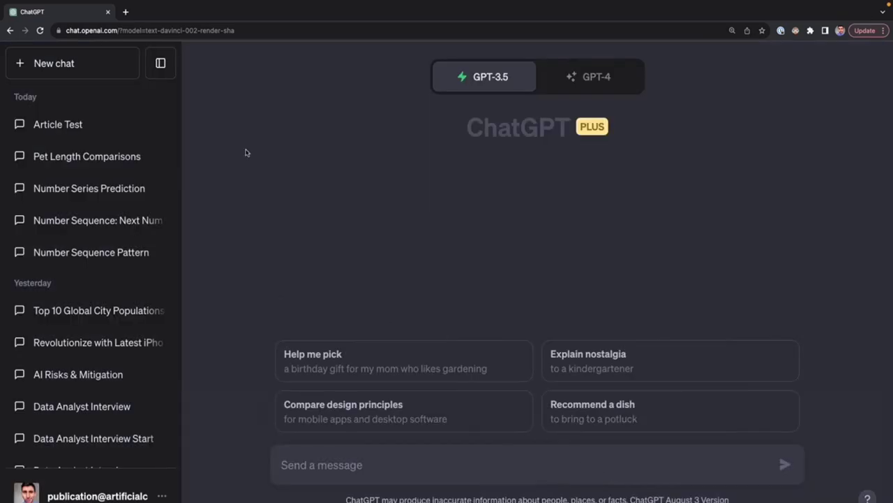
With the sidebar hidden, ask "What would be 3 important things to teach about the big bang theory.?" and review the answer.
left_click(164, 70)
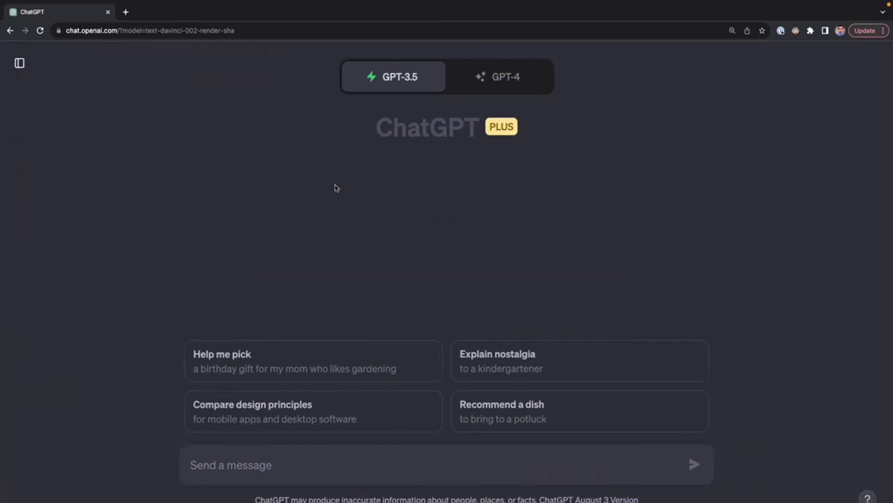
left_click(332, 455)
type("What would be 3 important things to teach about the big bang theory.?")
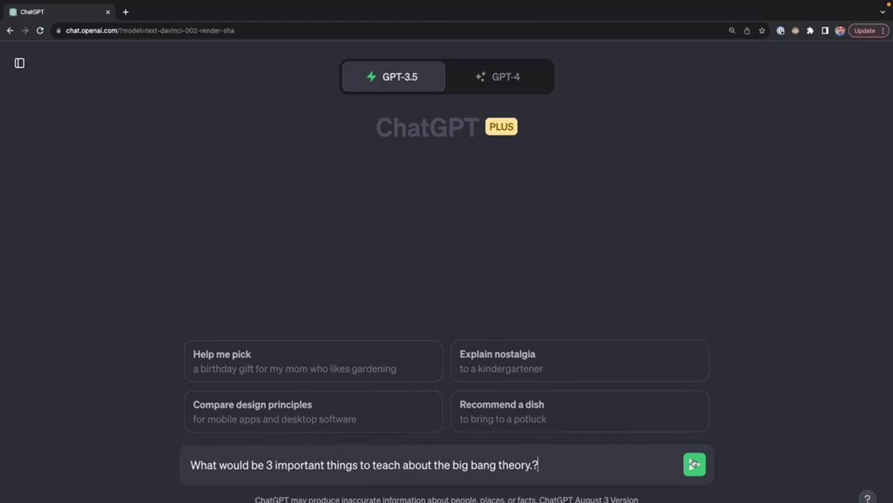
left_click(693, 462)
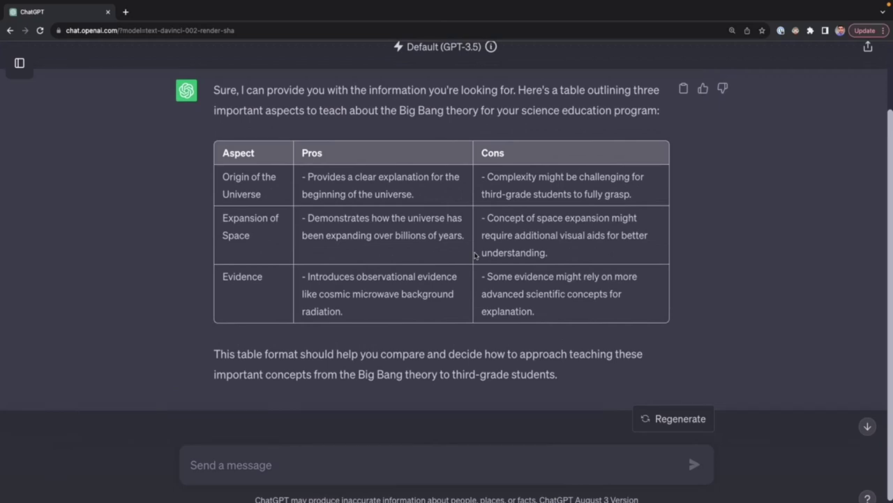
scroll(474, 256, "up", 2)
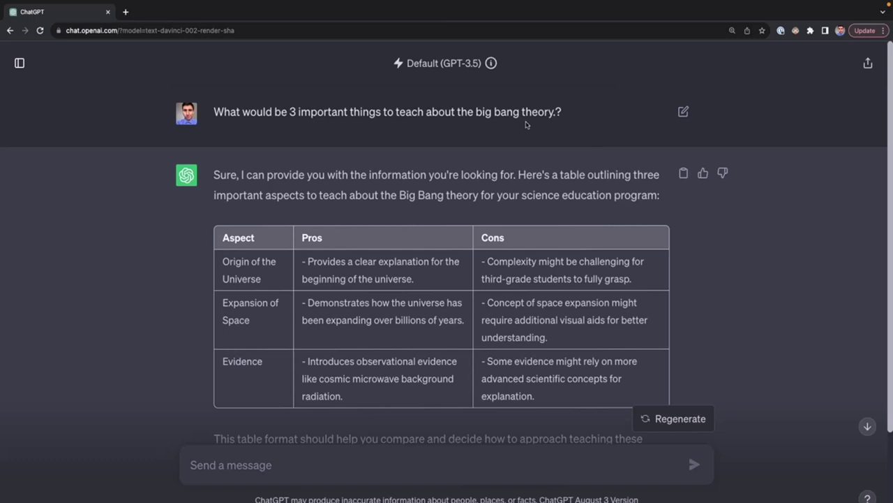
left_click_drag(582, 113, 224, 115)
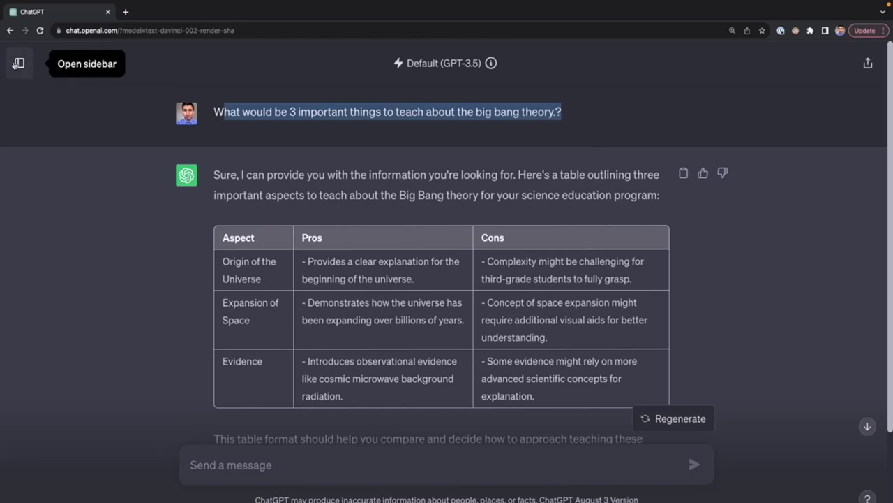
Reopen the custom instructions from the account options and clear both the personal background and the response preference.
left_click(17, 64)
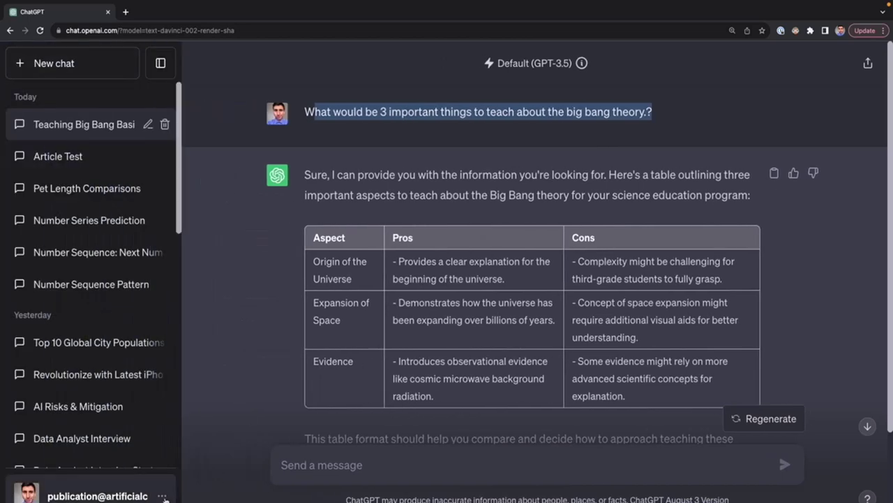
left_click(164, 496)
left_click(103, 383)
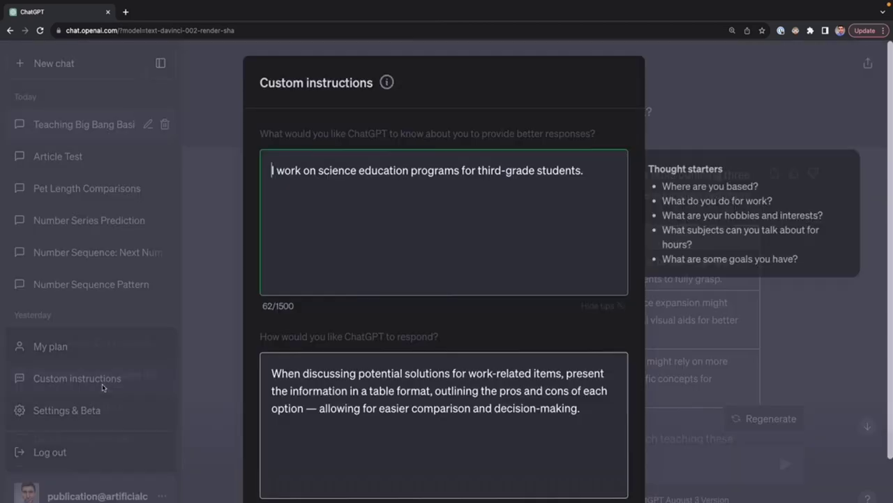
triple_click(457, 174)
key("BackSpace")
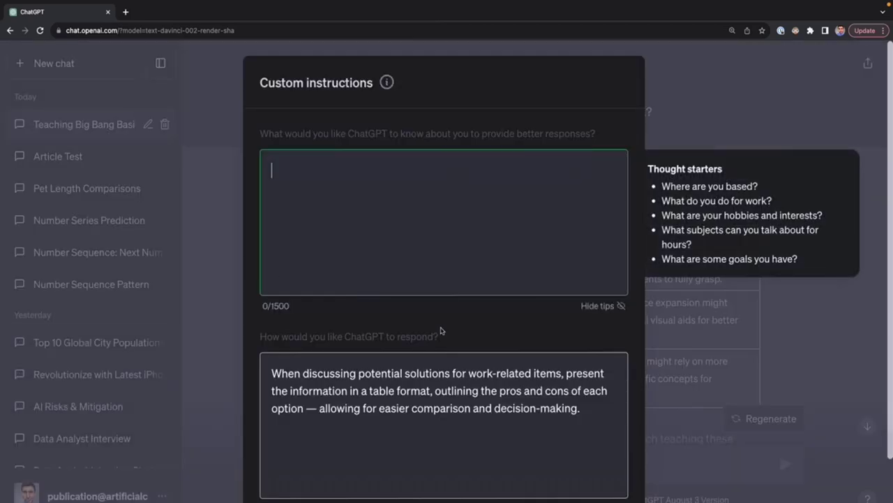
triple_click(419, 367)
key("BackSpace")
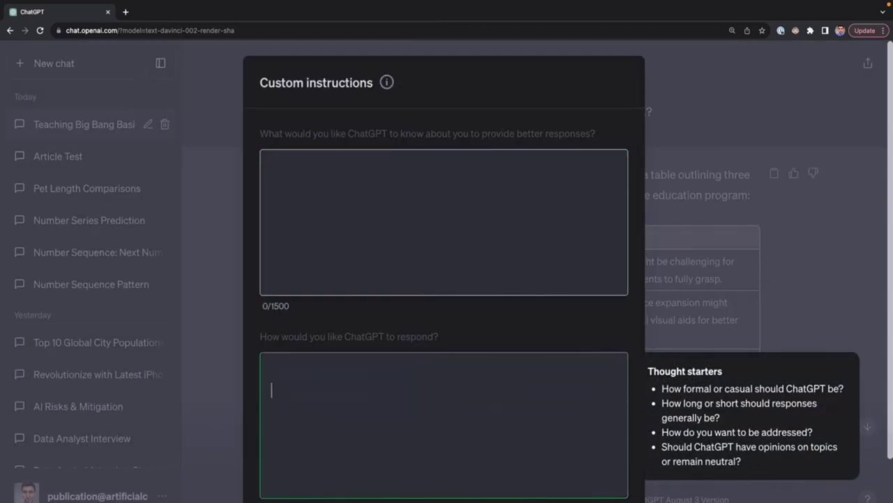
Enter "I'm a data scientist and solely use Python." as what ChatGPT should know about you.
left_click(364, 203)
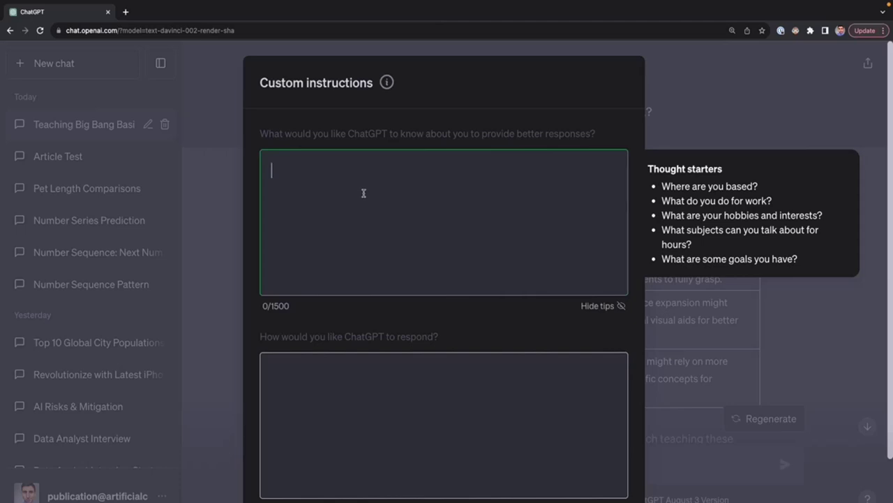
type("I'm a data scientist and solely use R.")
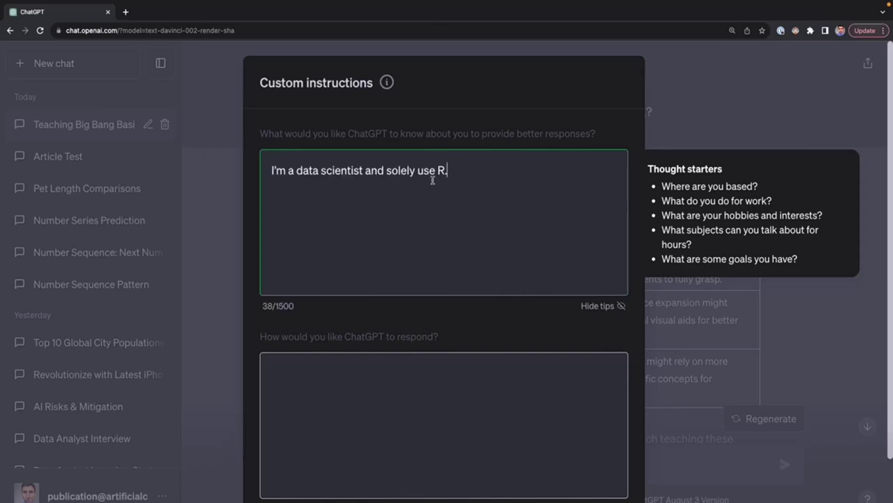
double_click(440, 171)
type("Python")
key("ctrl+a")
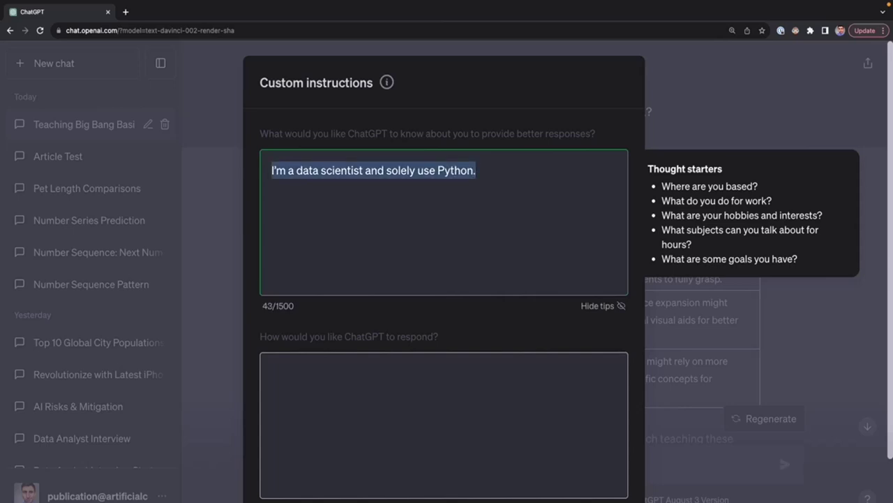
Enter "When I ask you for code, please just give me the code without any explanation on how it works." as the response preference.
left_click(409, 380)
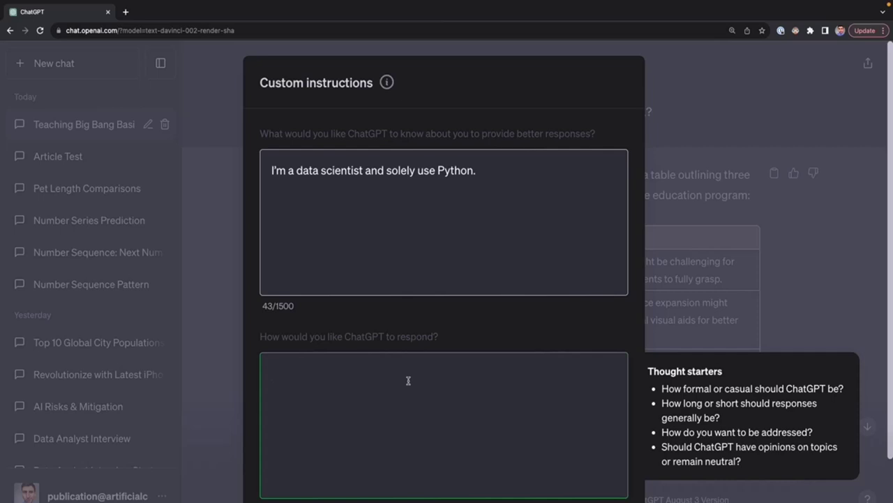
type("When I ask you for code, please just give me the code without any explanation on how it works.")
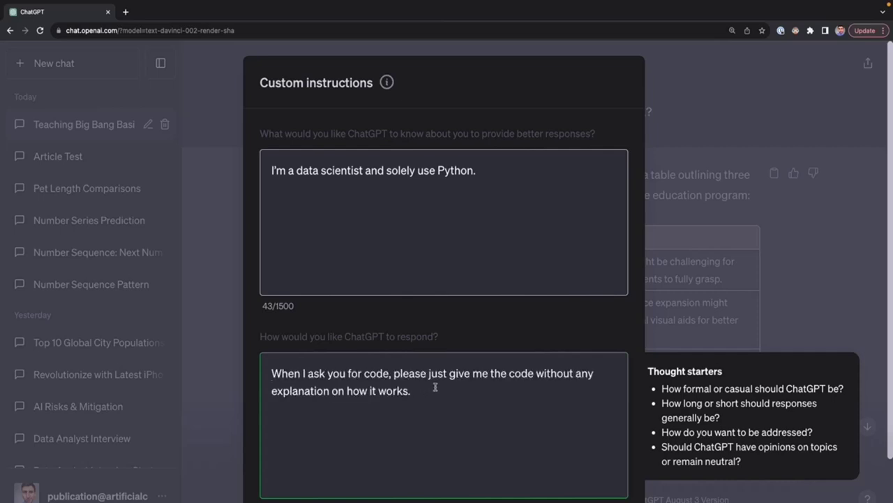
mouse_move(409, 377)
left_mouse_down()
mouse_move(397, 377)
mouse_move(414, 380)
left_mouse_up()
left_click(415, 379)
left_click(384, 376)
Revisit the Python wording and the full background statement in the custom instructions.
double_click(453, 170)
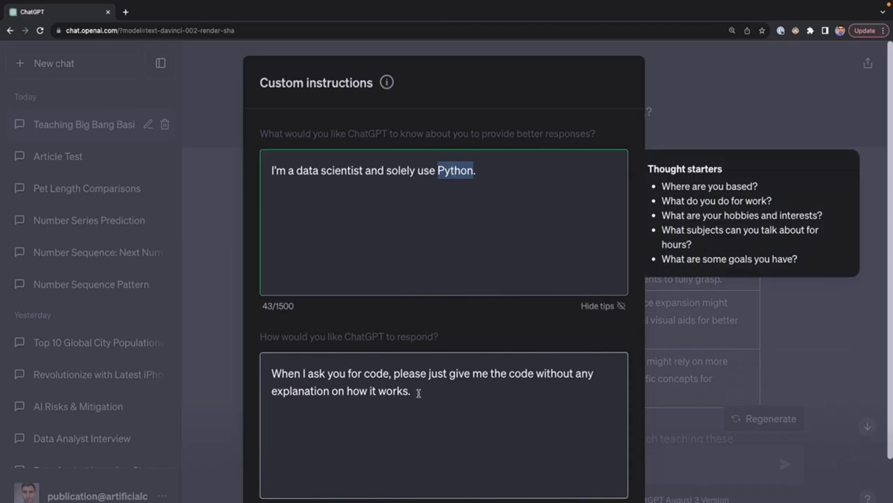
left_click(501, 212)
key("ctrl+a")
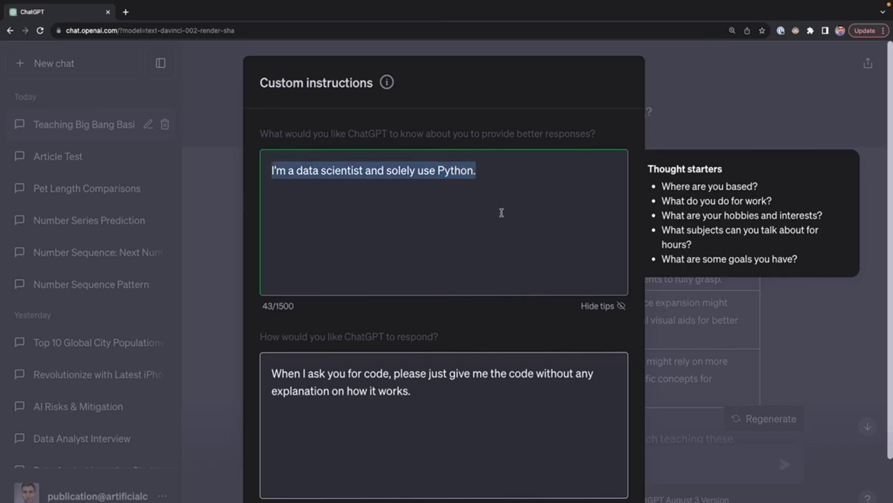